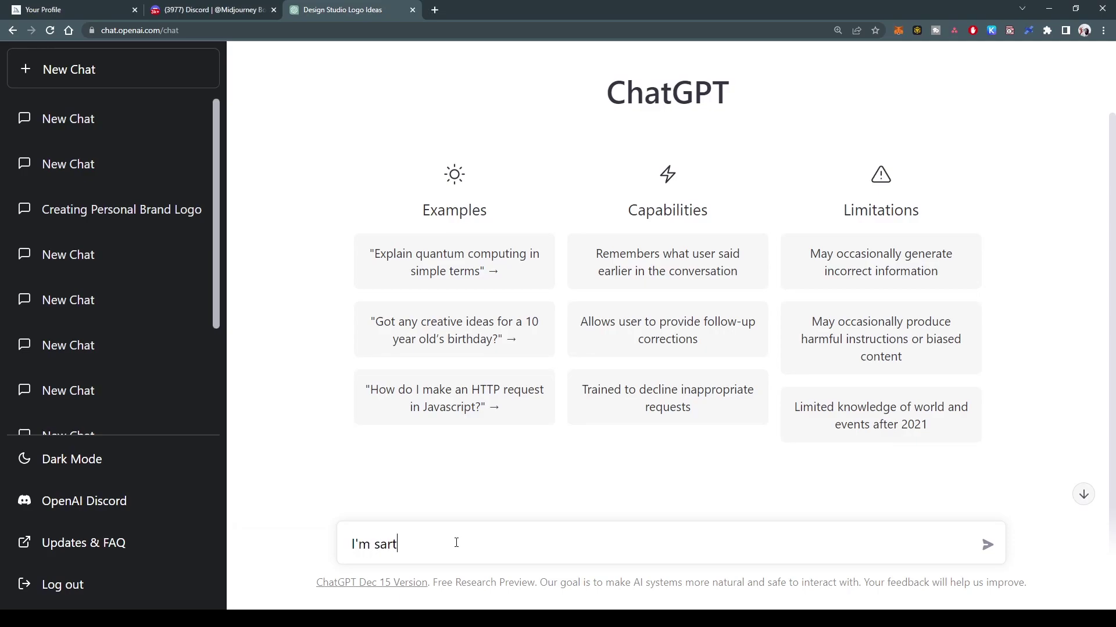
# Ask ChatGPT to describe a logo for an AI, web3 and blockchain technology consultancy.
pyautogui.write('m starting a consultancy business f')
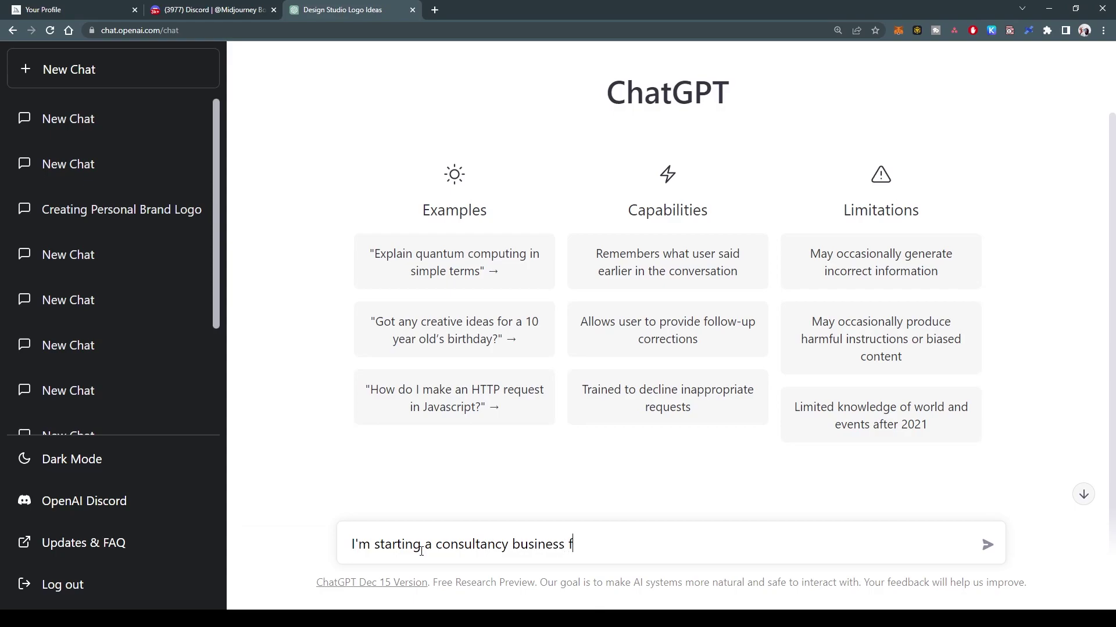
pyautogui.write('or technology')
pyautogui.write(', focus')
pyautogui.press('BackSpace')
pyautogui.write('cusing o')
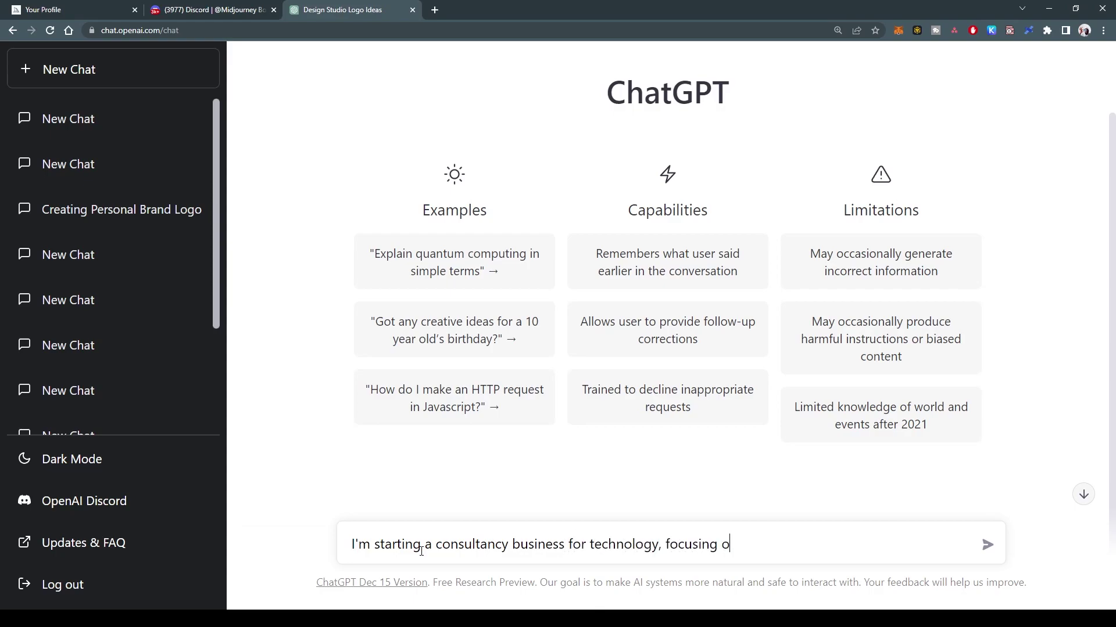
pyautogui.write('n artificial intelligence,')
pyautogui.write(' web3, blockchain, etc. ')
pyautogui.write('Describe for me w')
pyautogui.write('hat my logo should look like')
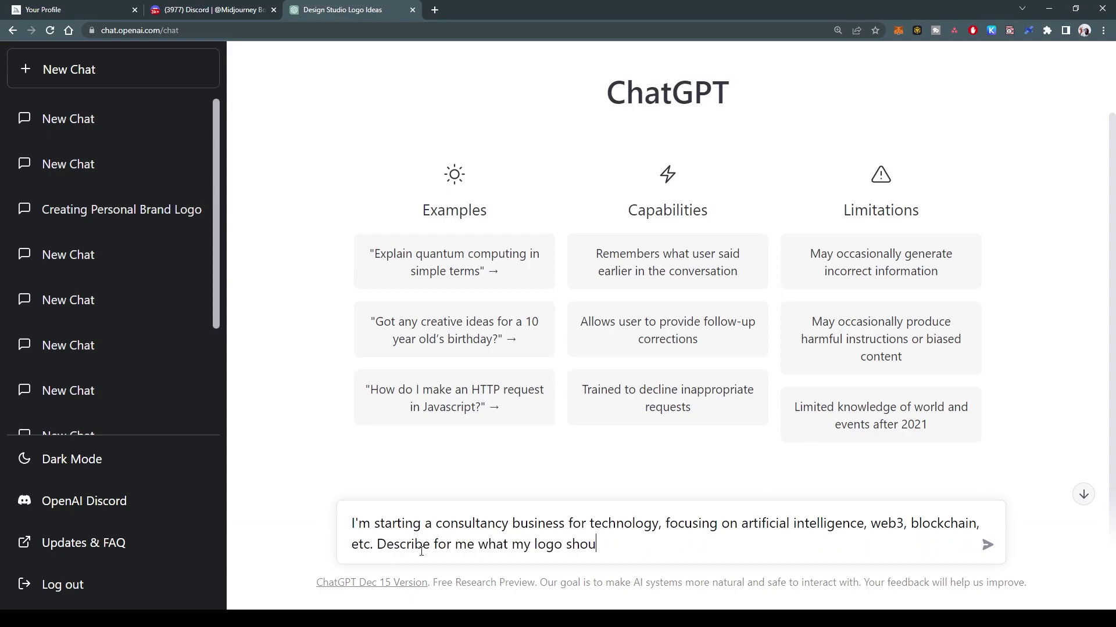
pyautogui.press('Return')
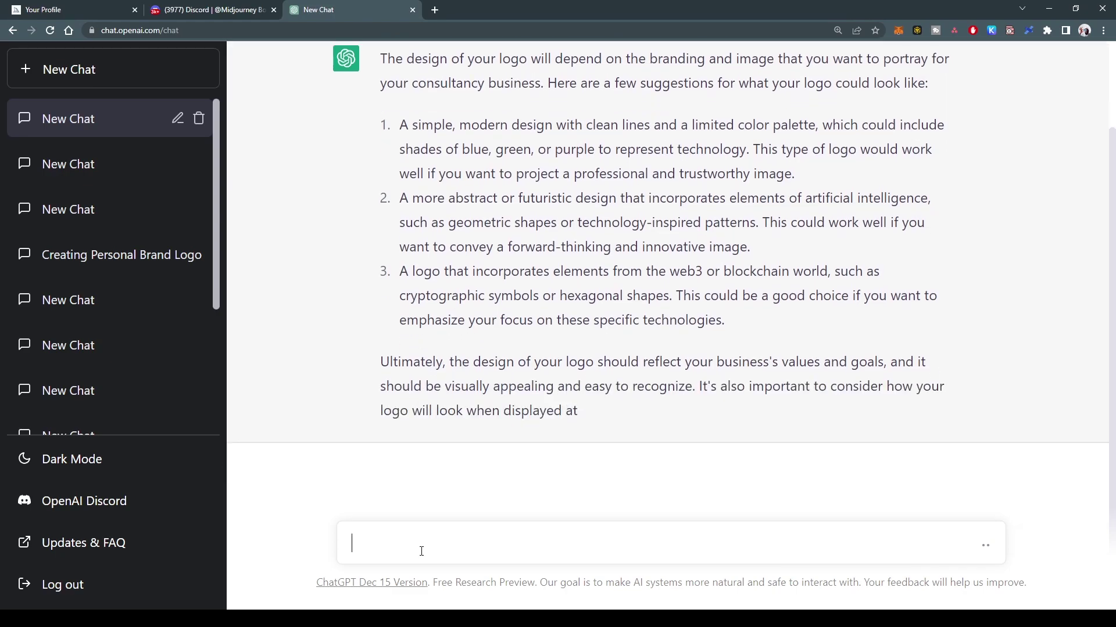
# Ask ChatGPT to describe a logo combining options 2 and 3 in pastel colors.
pyautogui.write('Desiccribe a logo that combines option 2 and 3, with pastel colors')
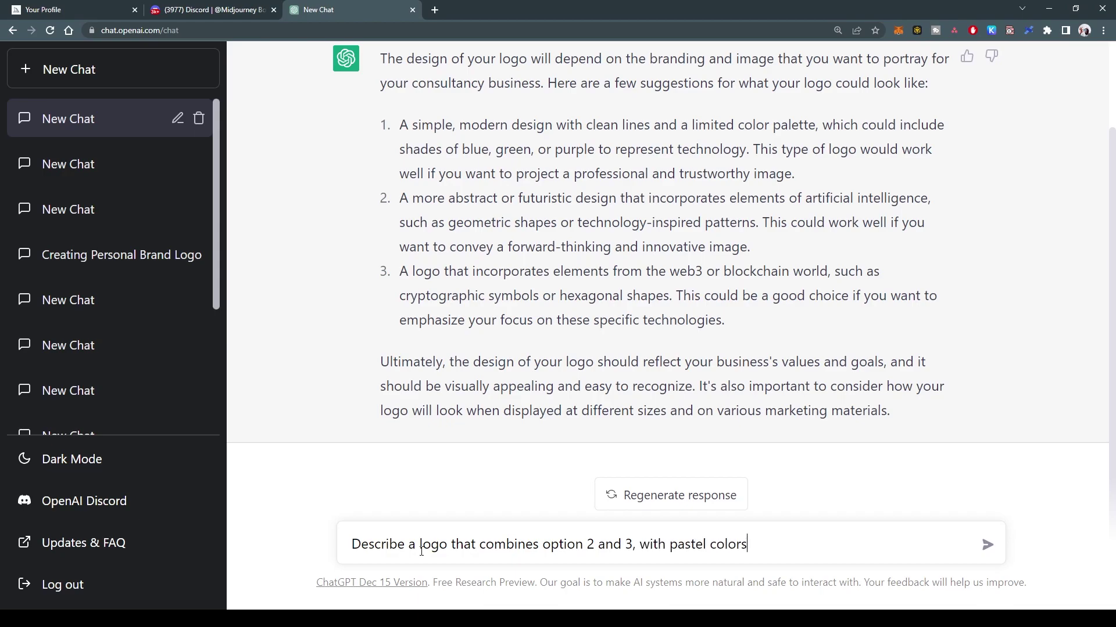
pyautogui.press('Return')
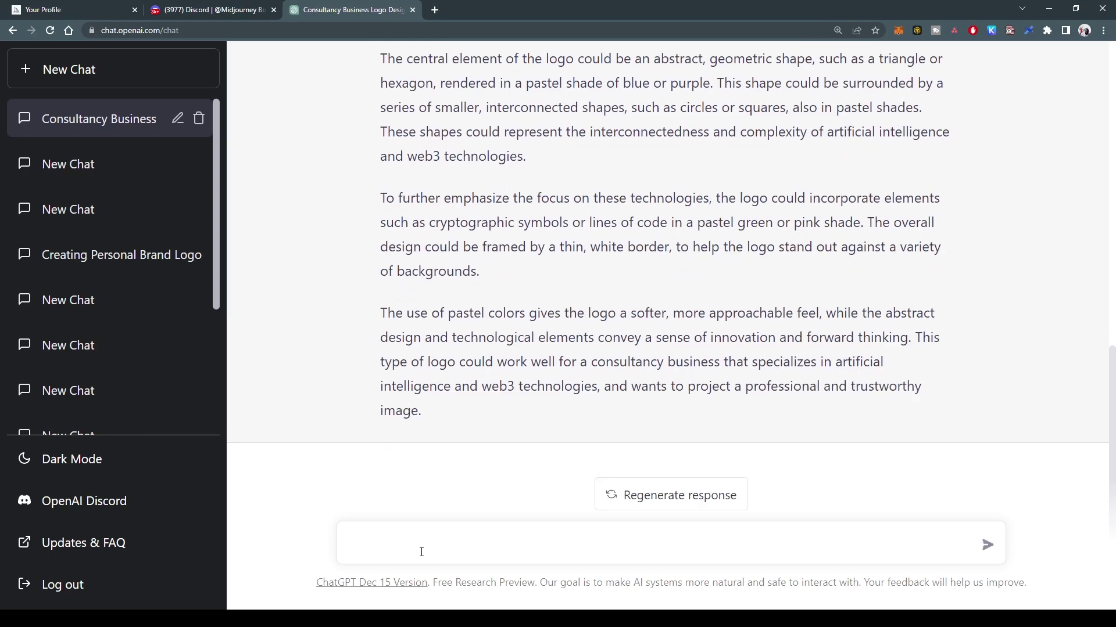
# Have ChatGPT reduce the logo description to just nouns, then select the noun list.
pyautogui.press('BackSpace')
pyautogui.press('BackSpace')
pyautogui.press('BackSpace')
pyautogui.write('reduce this.description to just nouns')
pyautogui.press('Return')
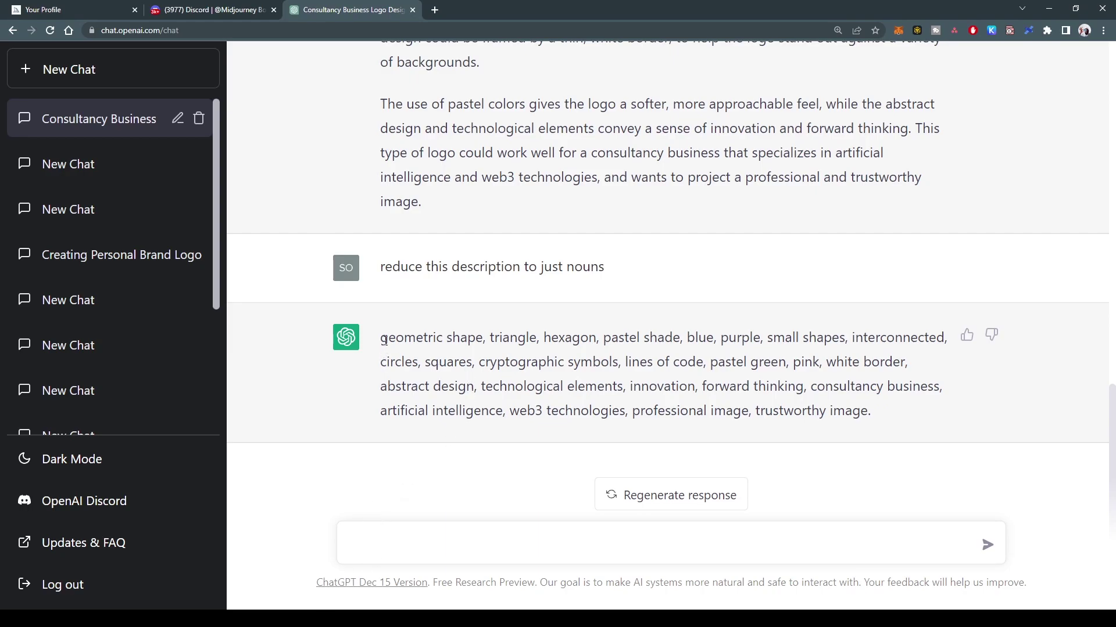
pyautogui.moveTo(383, 340); pyautogui.dragTo(880, 415)
pyautogui.hotkey('ctrl', 'c')
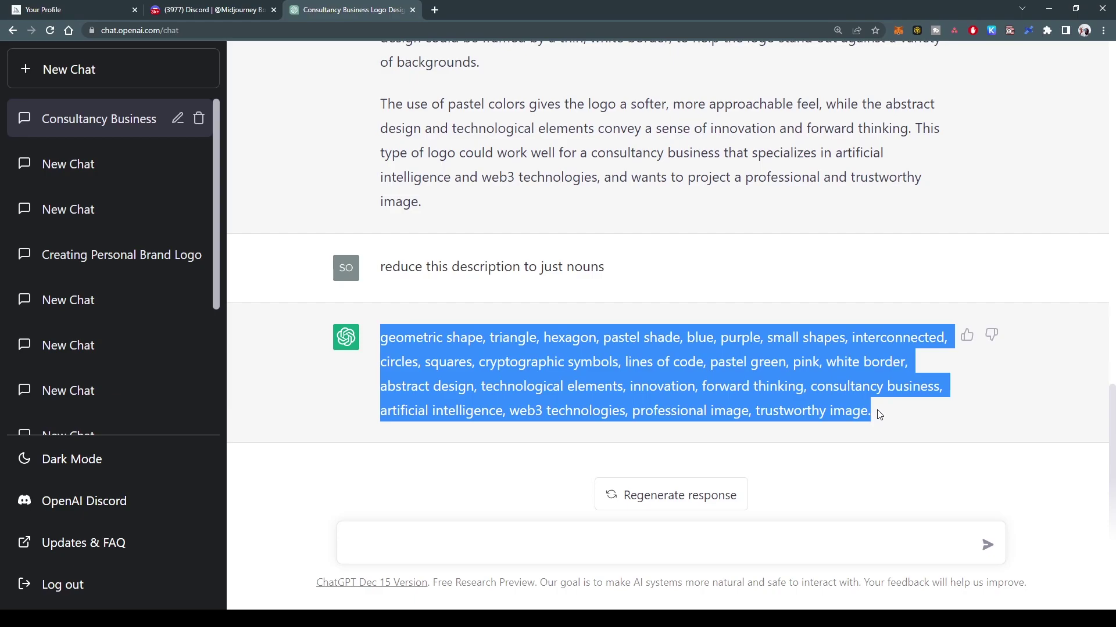
# Submit '/imagine a logo for a technology consultancy company.' with the pasted noun list and --v 4 --ar 1:1.
pyautogui.click(176, 7)
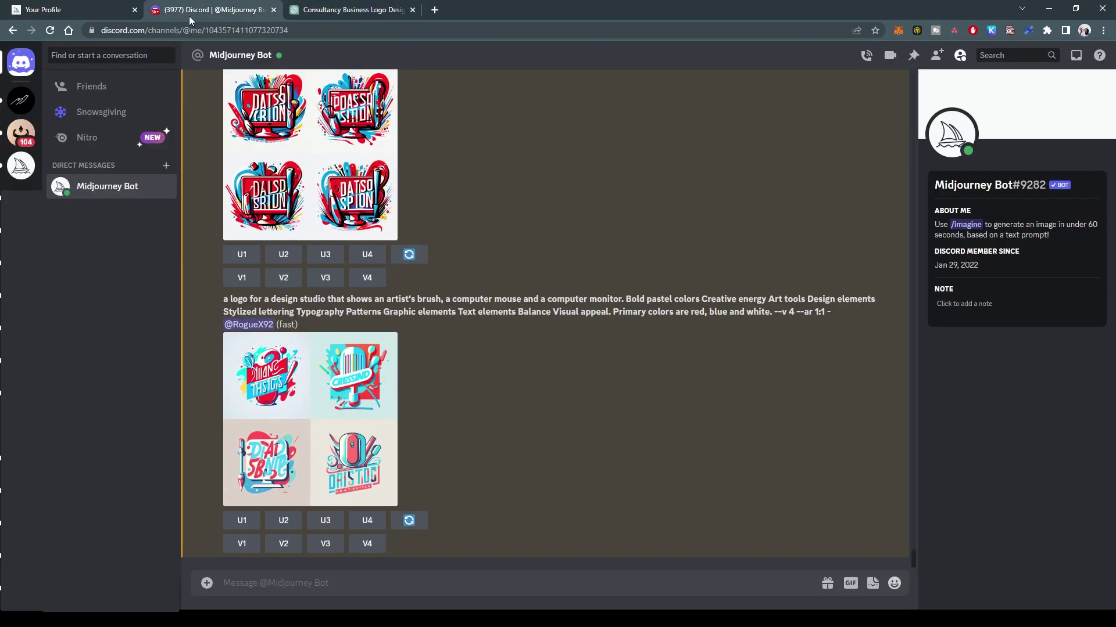
pyautogui.write('/')
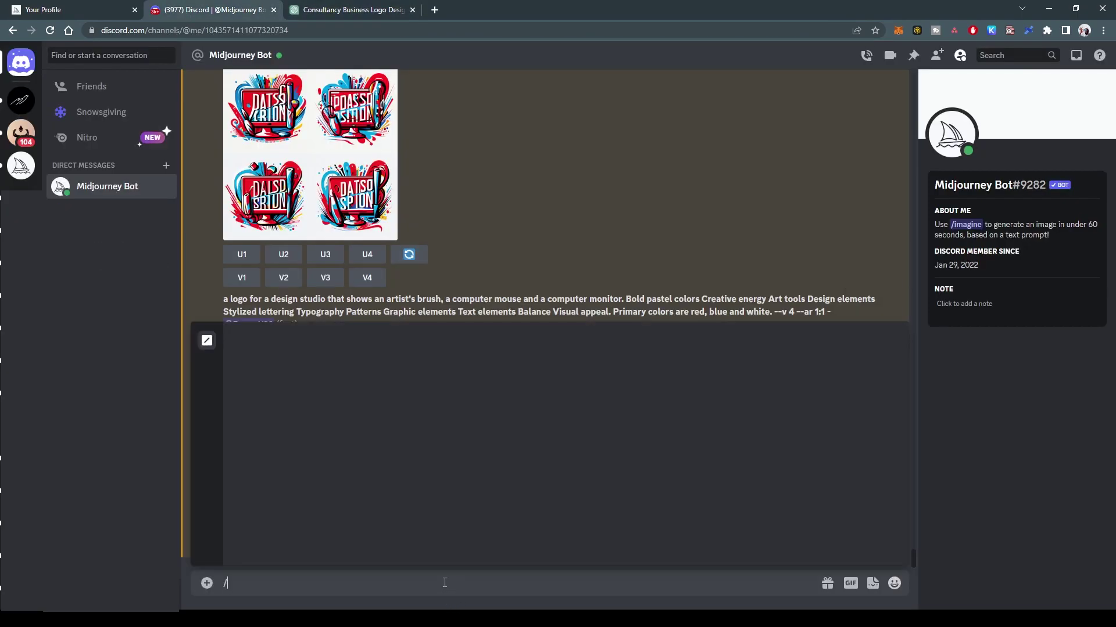
pyautogui.write('imagine')
pyautogui.press('Tab')
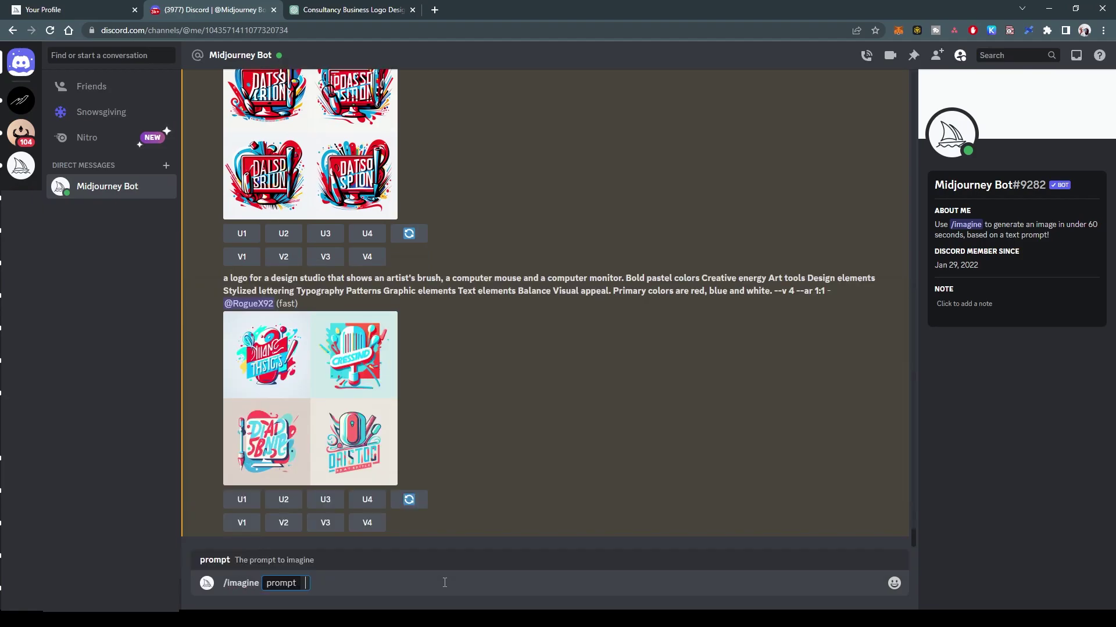
pyautogui.write('a logo for a technology consultan')
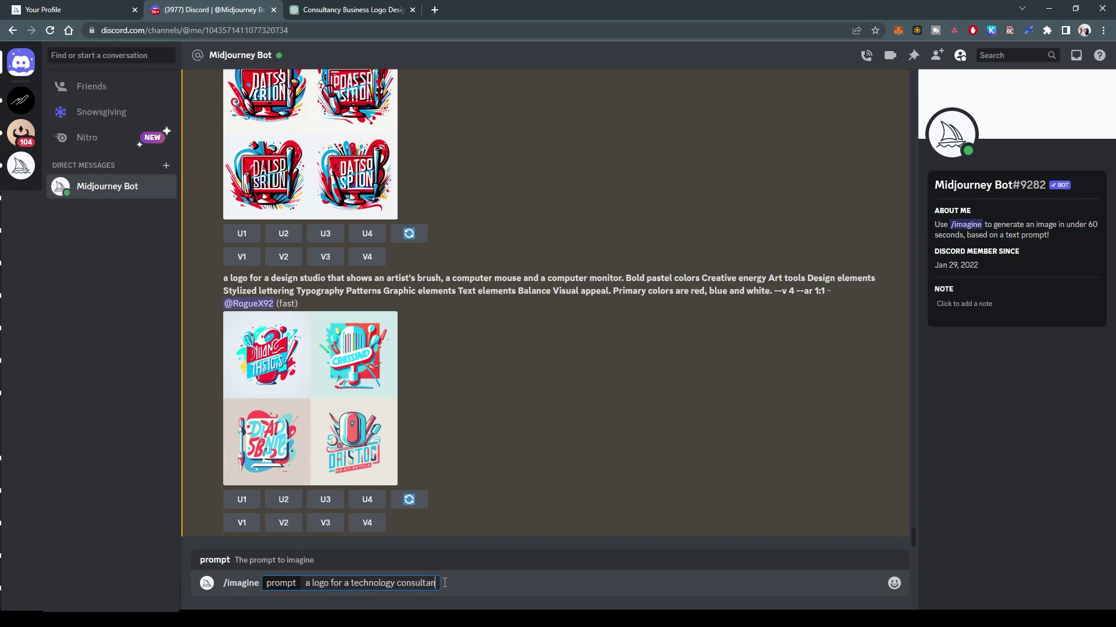
pyautogui.write('cy company that is')
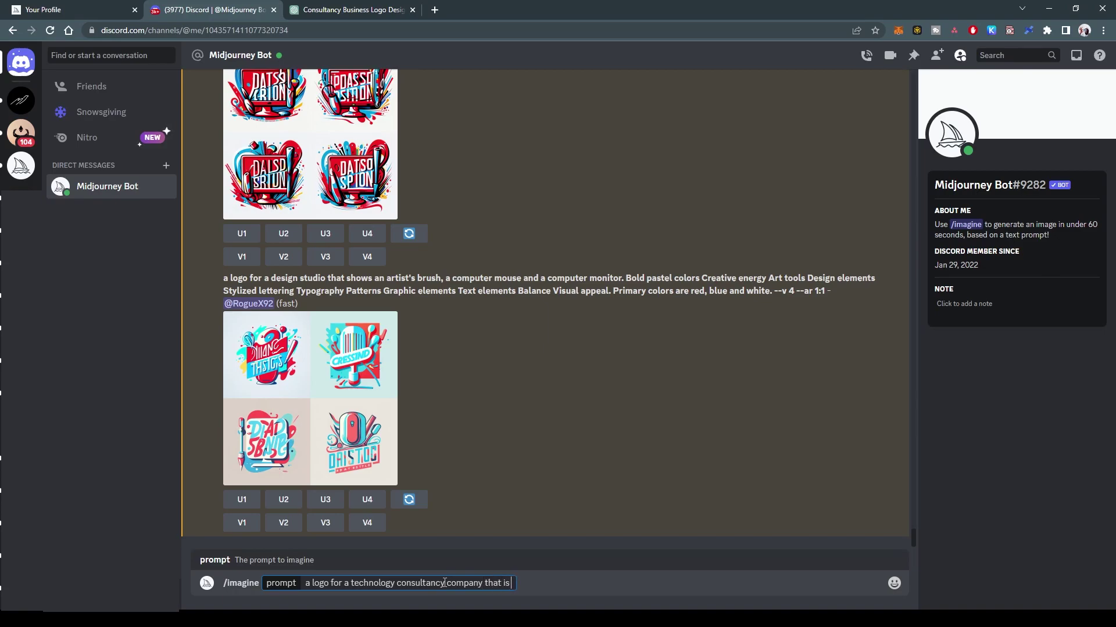
pyautogui.hotkey('ctrl', 'v')
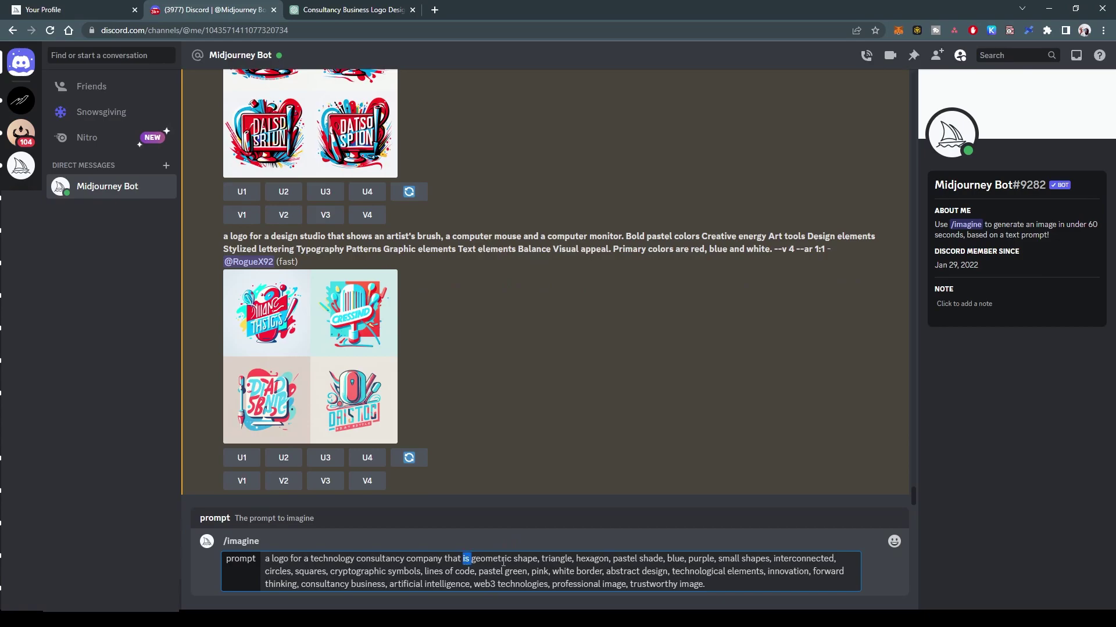
pyautogui.press('BackSpace')
pyautogui.press('BackSpace')
pyautogui.press('BackSpace')
pyautogui.press('BackSpace')
pyautogui.press('BackSpace')
pyautogui.press('BackSpace')
pyautogui.press('BackSpace')
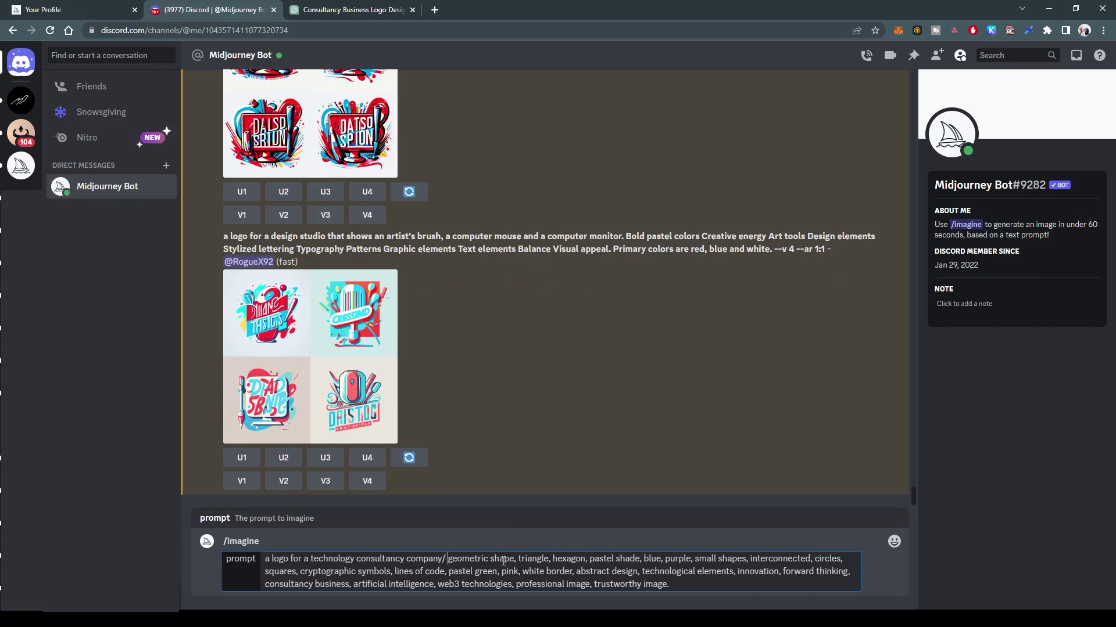
pyautogui.press('BackSpace')
pyautogui.press('BackSpace')
pyautogui.write('.')
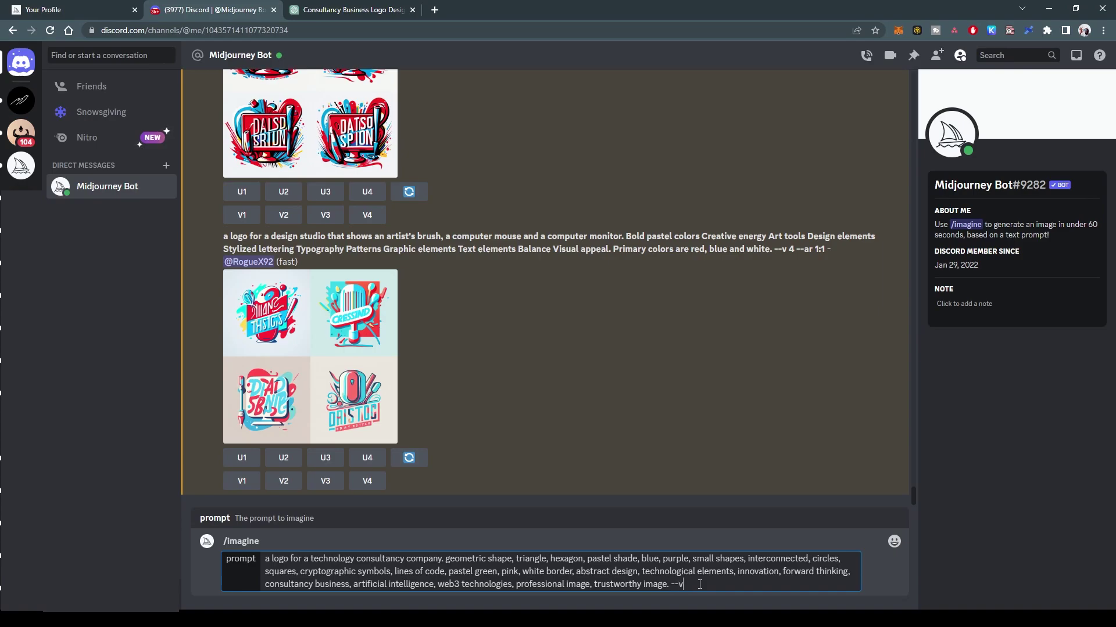
pyautogui.write('4 --ar 1:1')
pyautogui.press('Return')
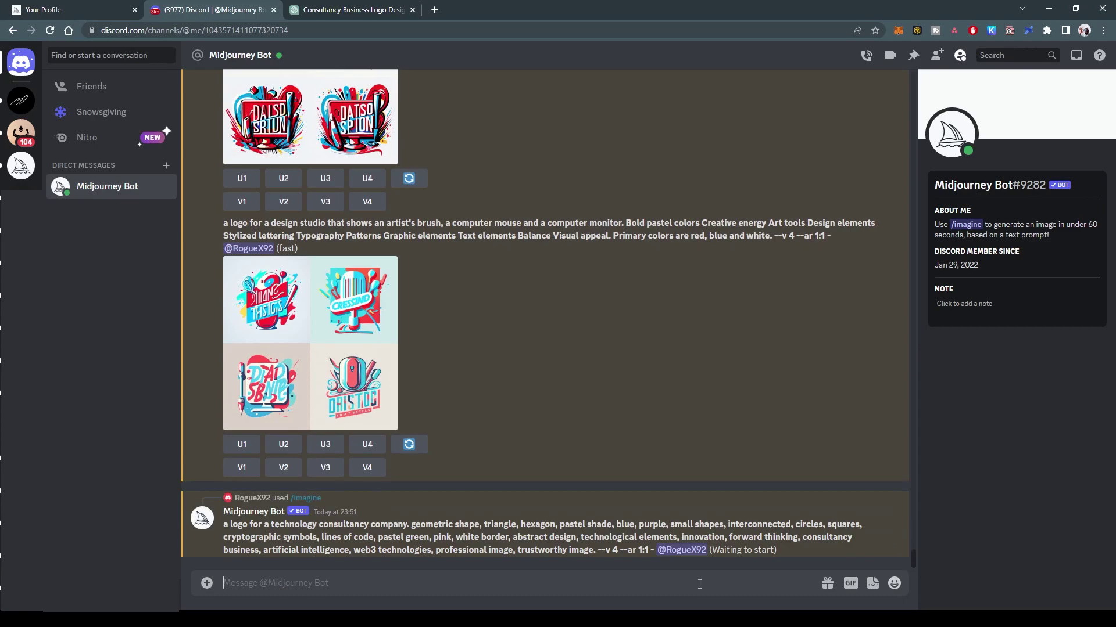
# Select the full three-paragraph pastel logo description in ChatGPT, then go back to Discord.
pyautogui.click(380, 12)
pyautogui.scroll(3, 438, 165)
pyautogui.scroll(2, 437, 165)
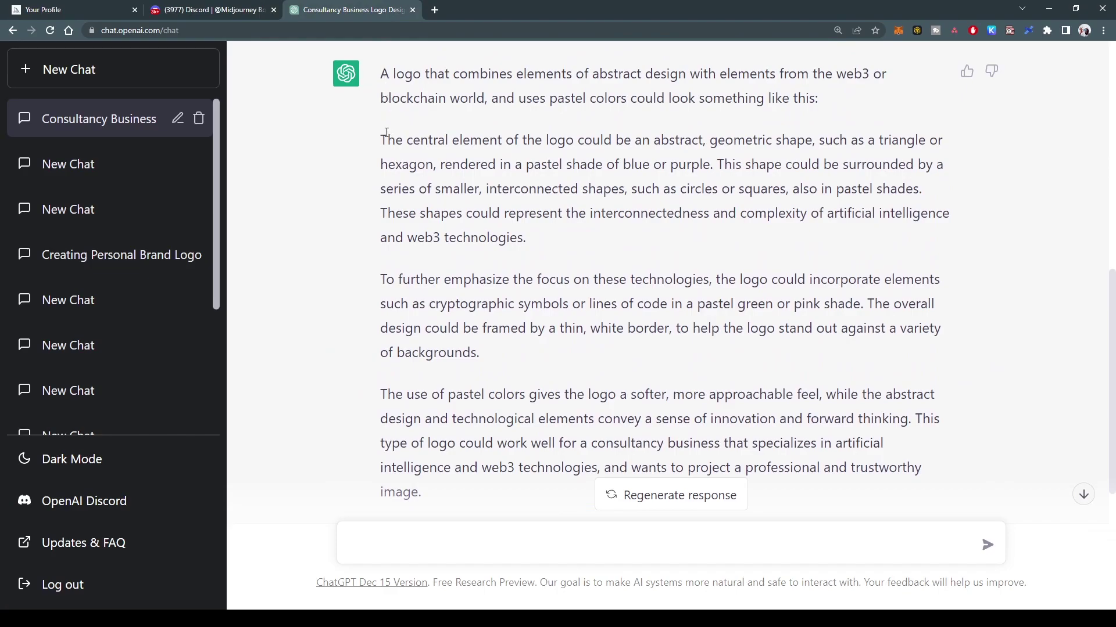
pyautogui.moveTo(386, 133); pyautogui.dragTo(556, 500)
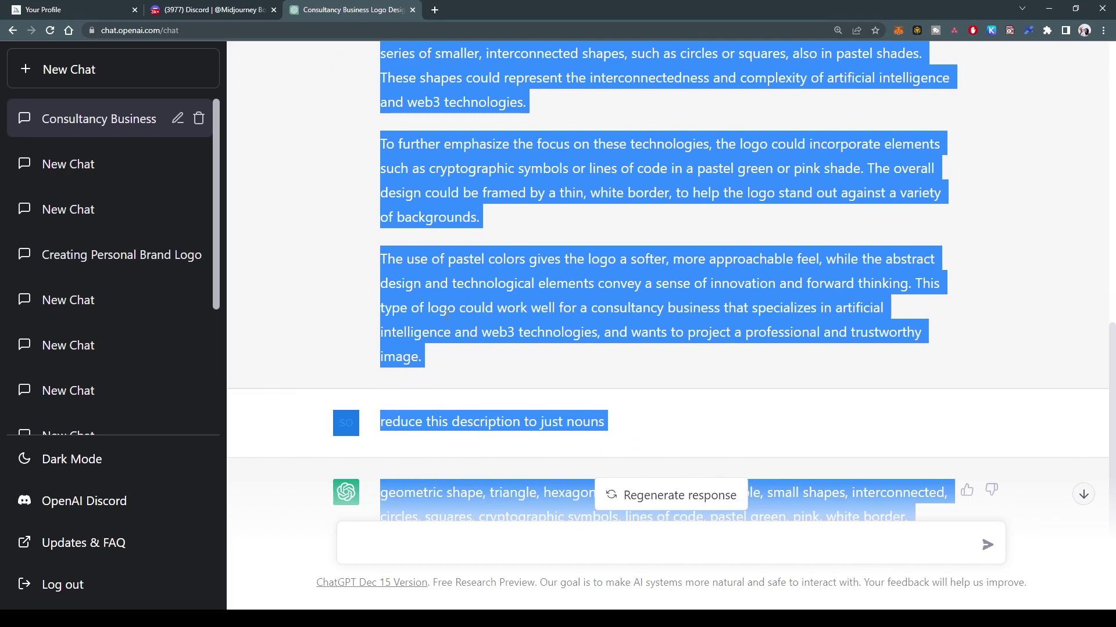
pyautogui.moveTo(421, 401); pyautogui.dragTo(378, 213)
pyautogui.hotkey('ctrl', 'c')
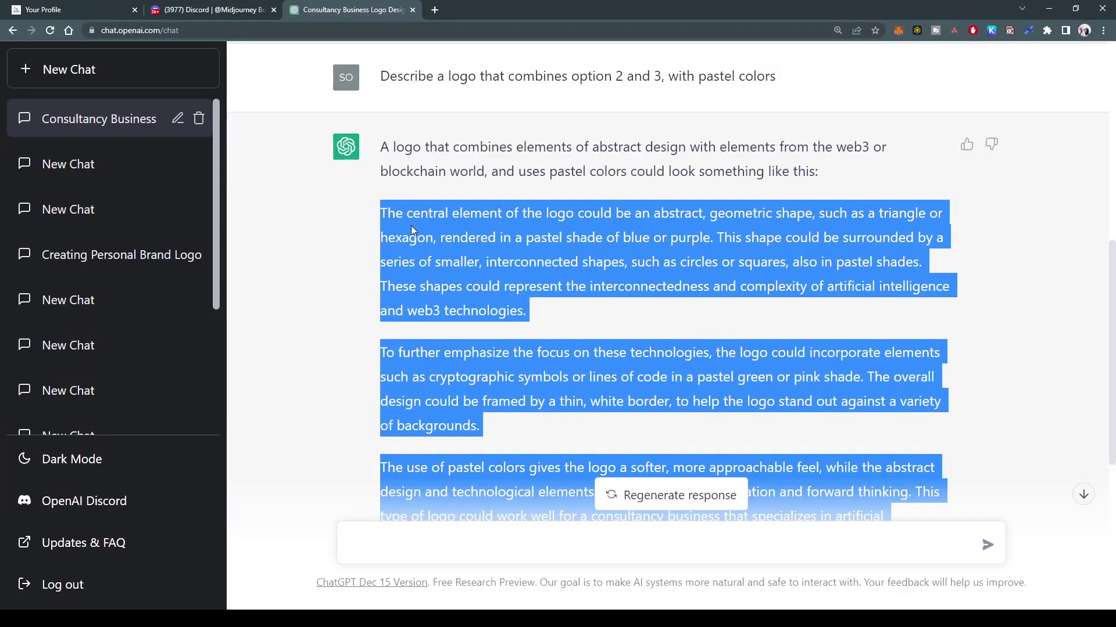
pyautogui.hotkey('ctrl', 'shift', 'Tab')
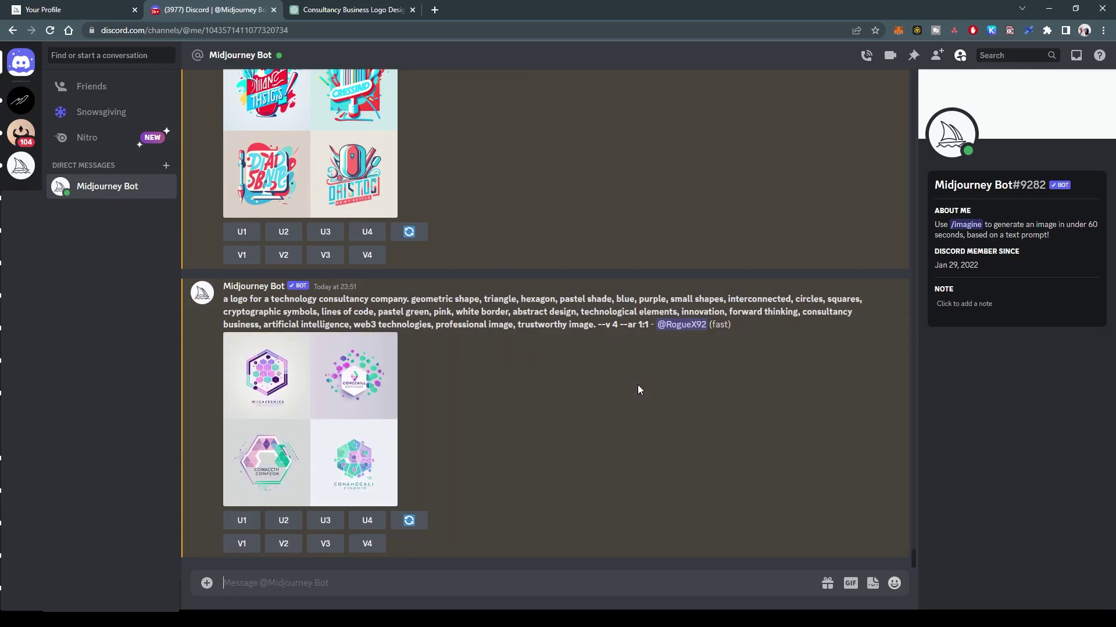
# Enlarge the four-image pastel hexagon logo grid to inspect it, then close the viewer.
pyautogui.click(343, 414)
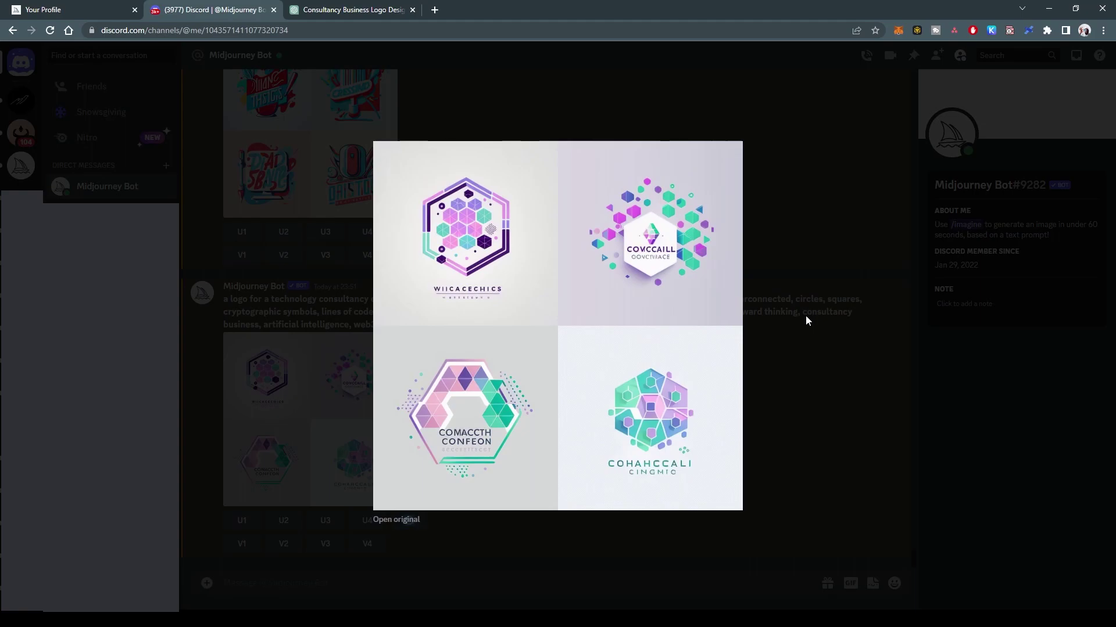
pyautogui.click(805, 315)
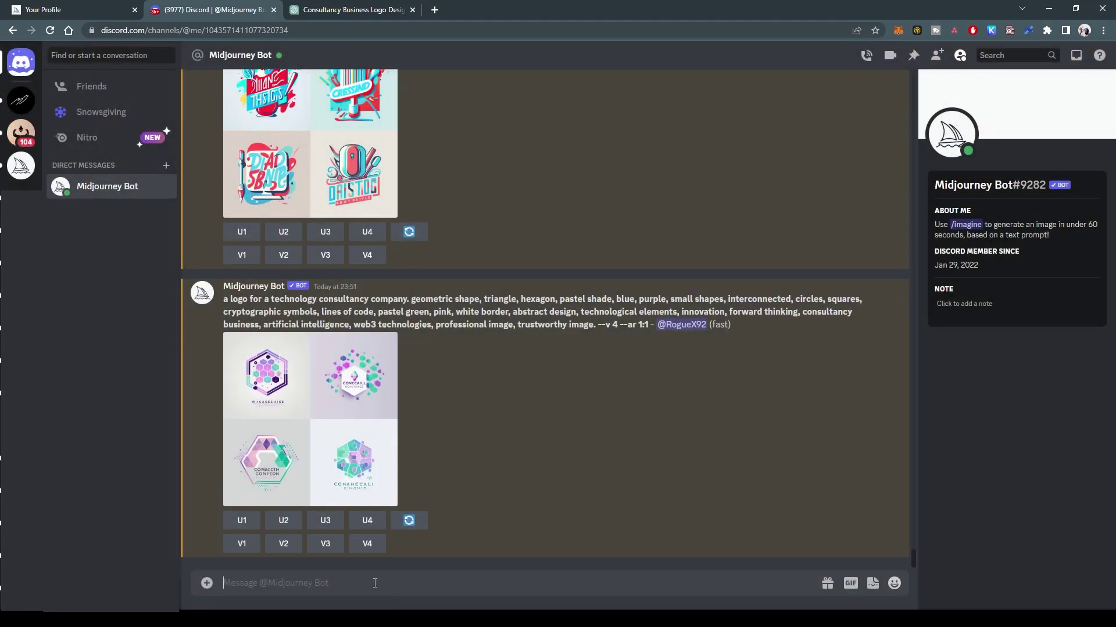
# Start an /imagine prompt: 'a logo for a technology consultancy company.' followed by the pasted description.
pyautogui.write('/imagine')
pyautogui.press('Tab')
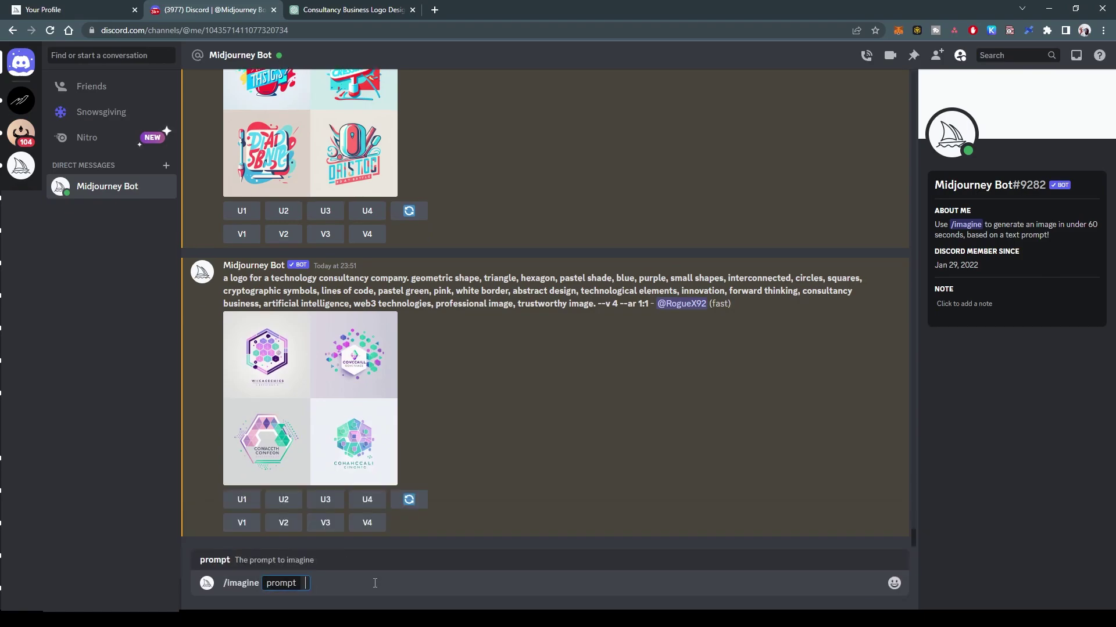
pyautogui.hotkey('ctrl', 'v')
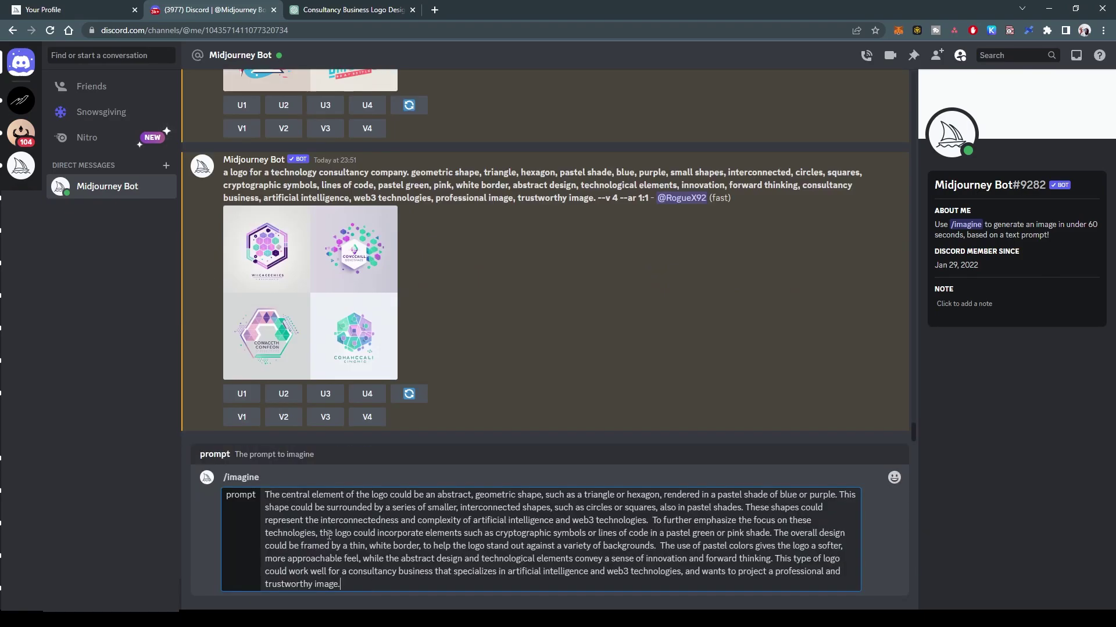
pyautogui.click(266, 497)
pyautogui.write('a logo')
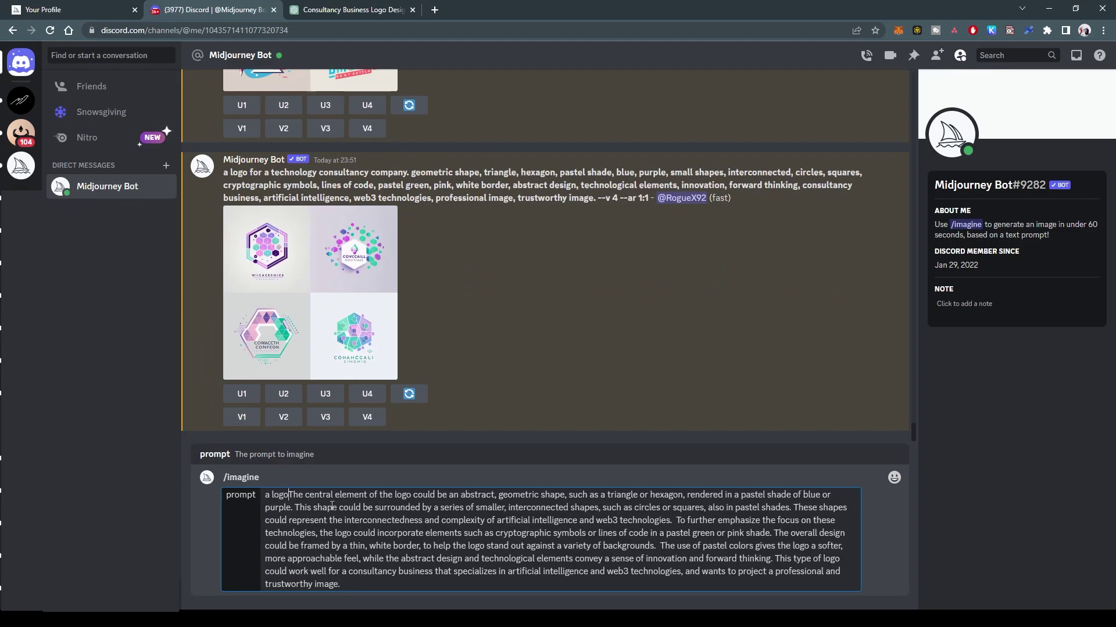
pyautogui.write(' for a tech')
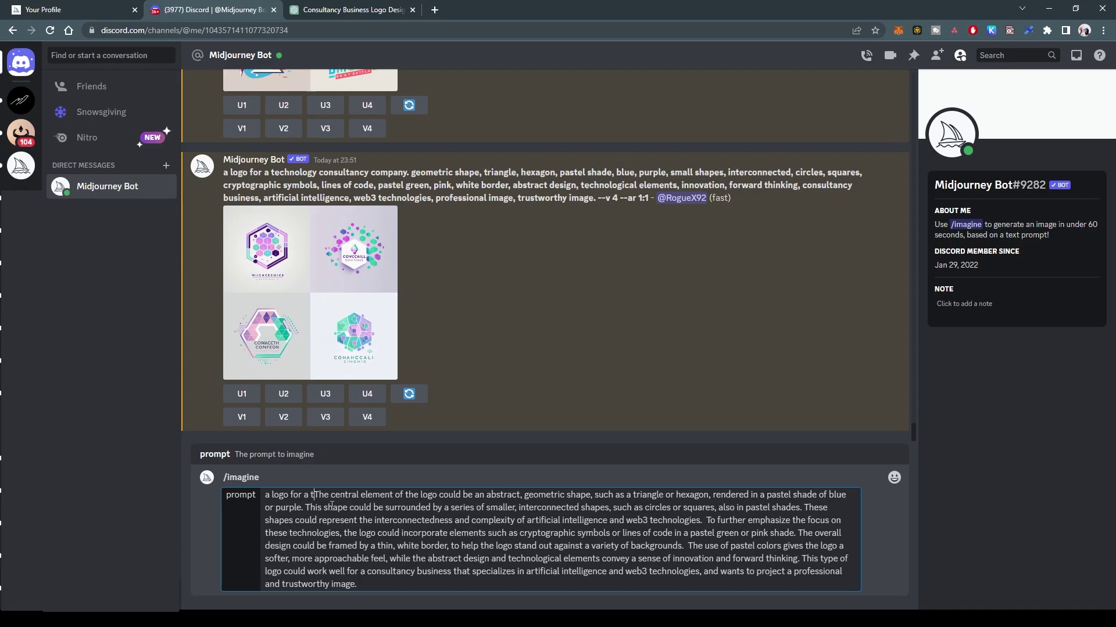
pyautogui.write('nology consult')
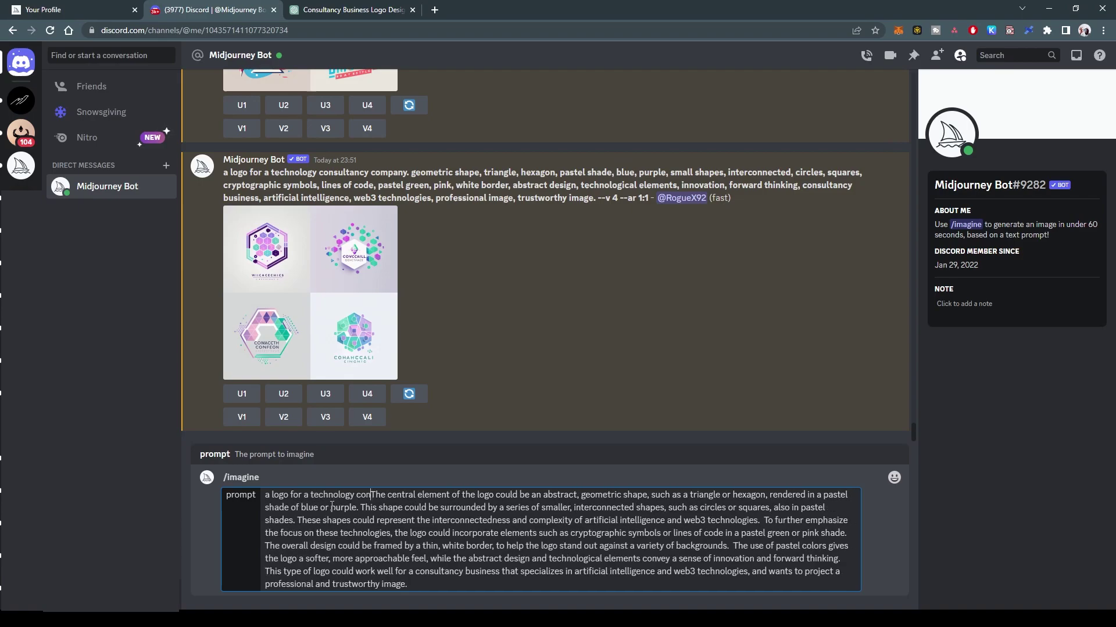
pyautogui.write('a')
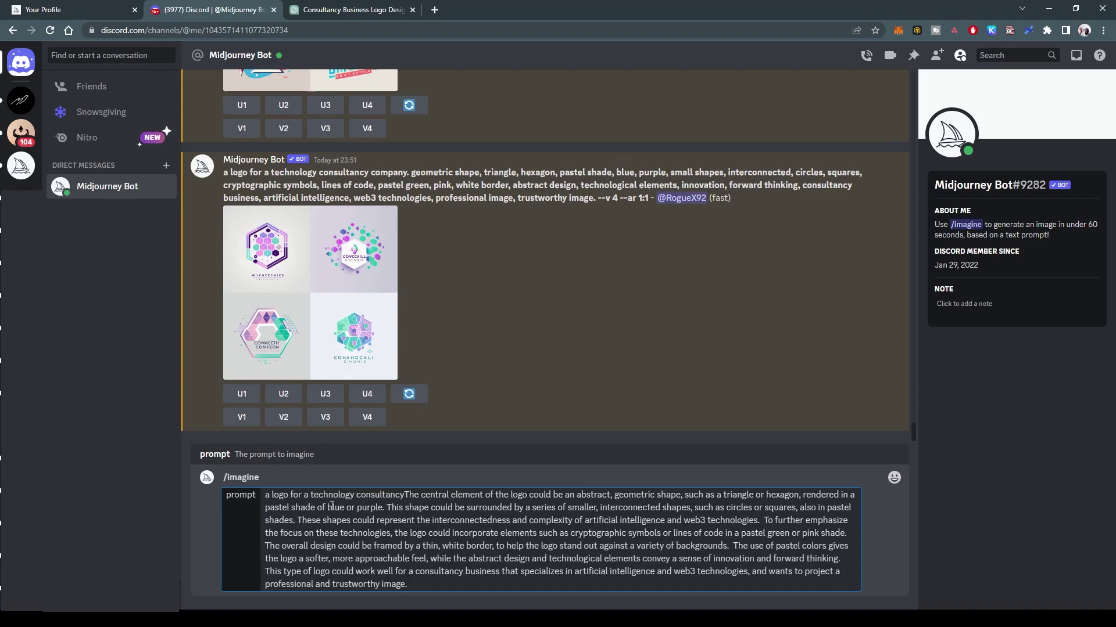
pyautogui.write('ncy company.')
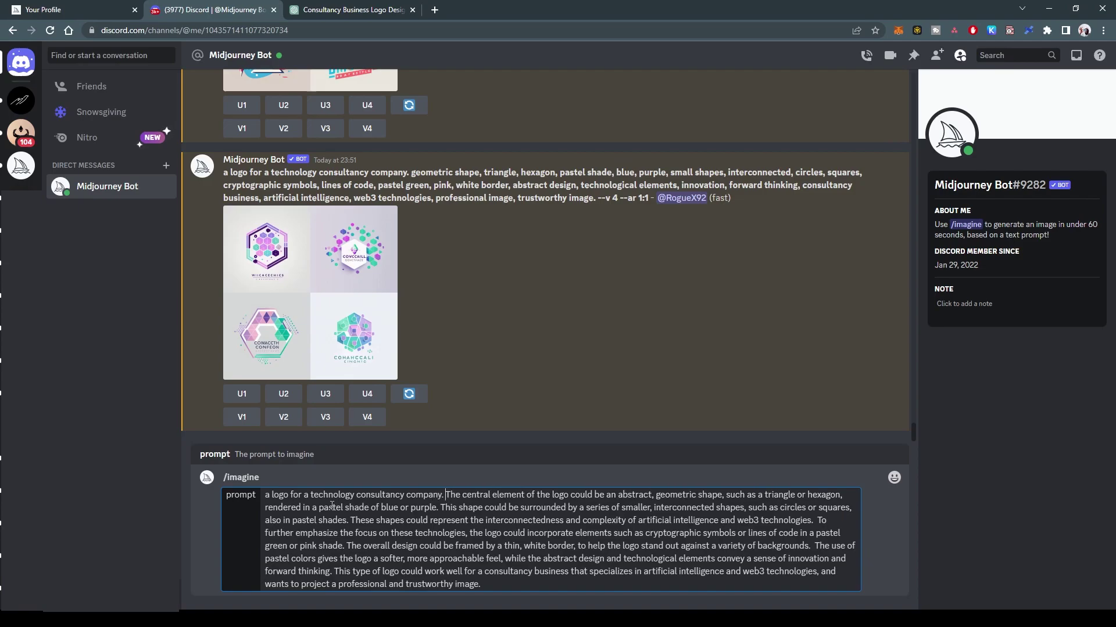
# Change 'could be' to 'is', delete the last two sentences, and append --v 4 --ar 1:1.
pyautogui.doubleClick(611, 495)
pyautogui.moveTo(599, 496); pyautogui.dragTo(574, 496)
pyautogui.write('is an')
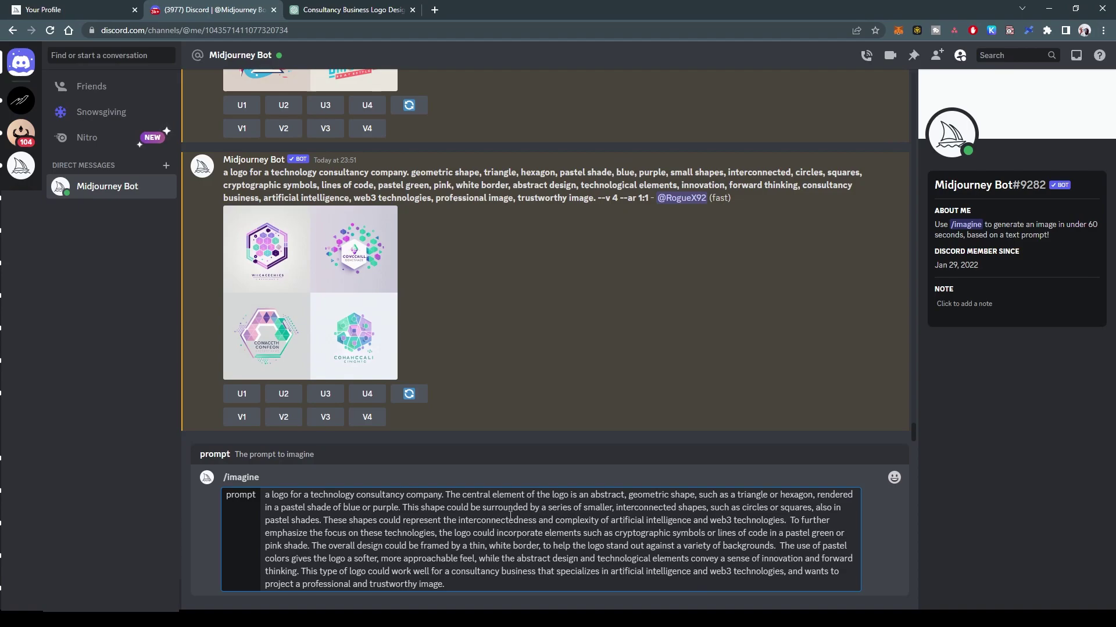
pyautogui.moveTo(480, 508); pyautogui.dragTo(447, 508)
pyautogui.write('is')
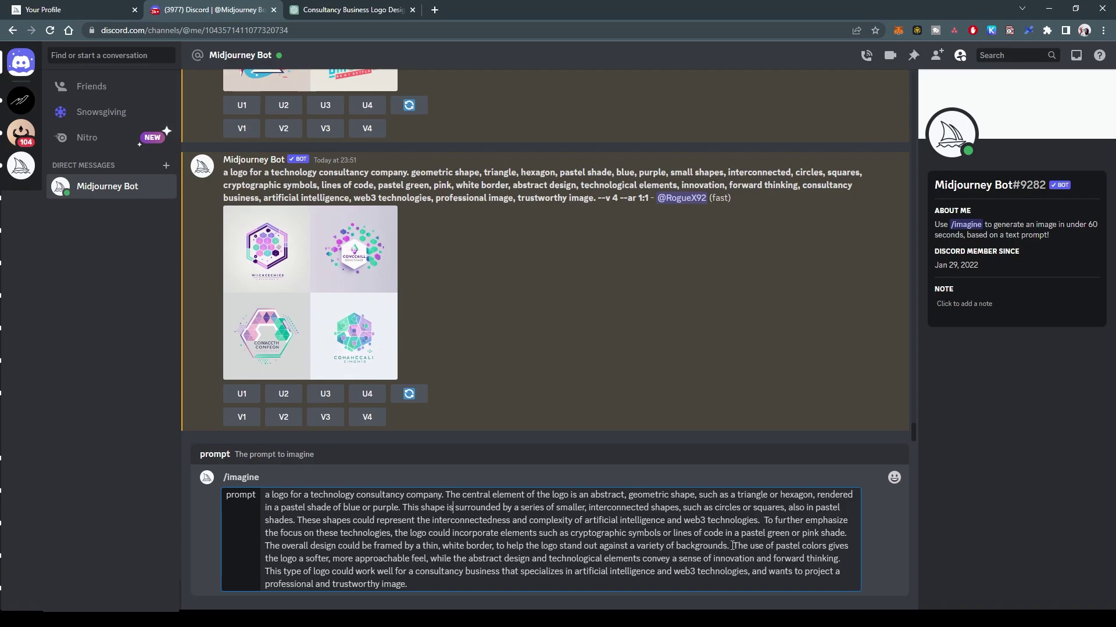
pyautogui.moveTo(733, 547); pyautogui.dragTo(746, 580)
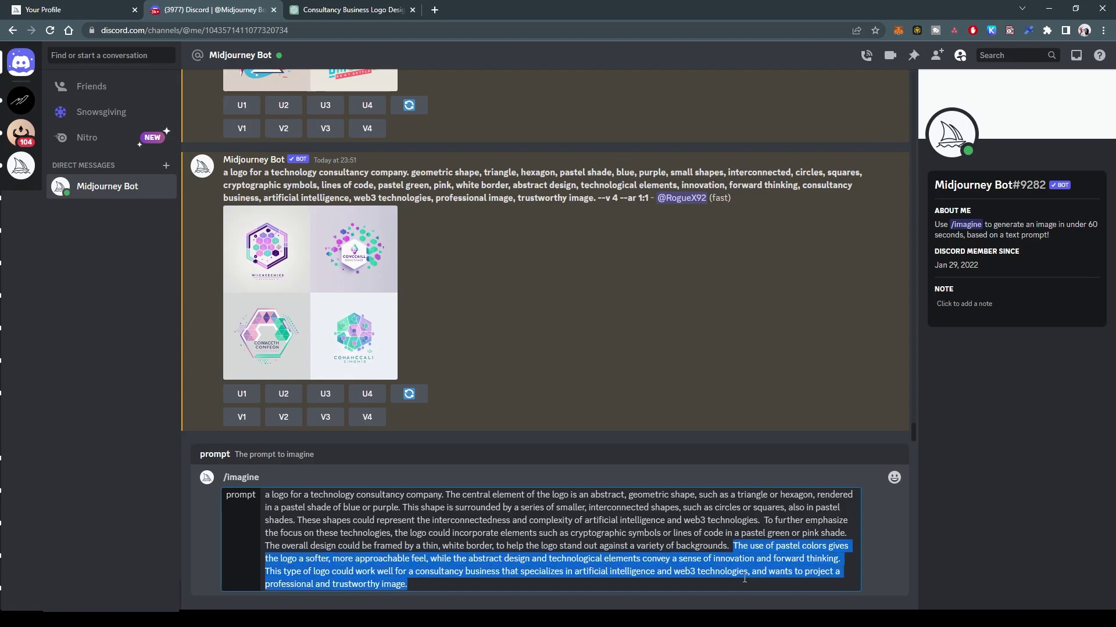
pyautogui.press('BackSpace')
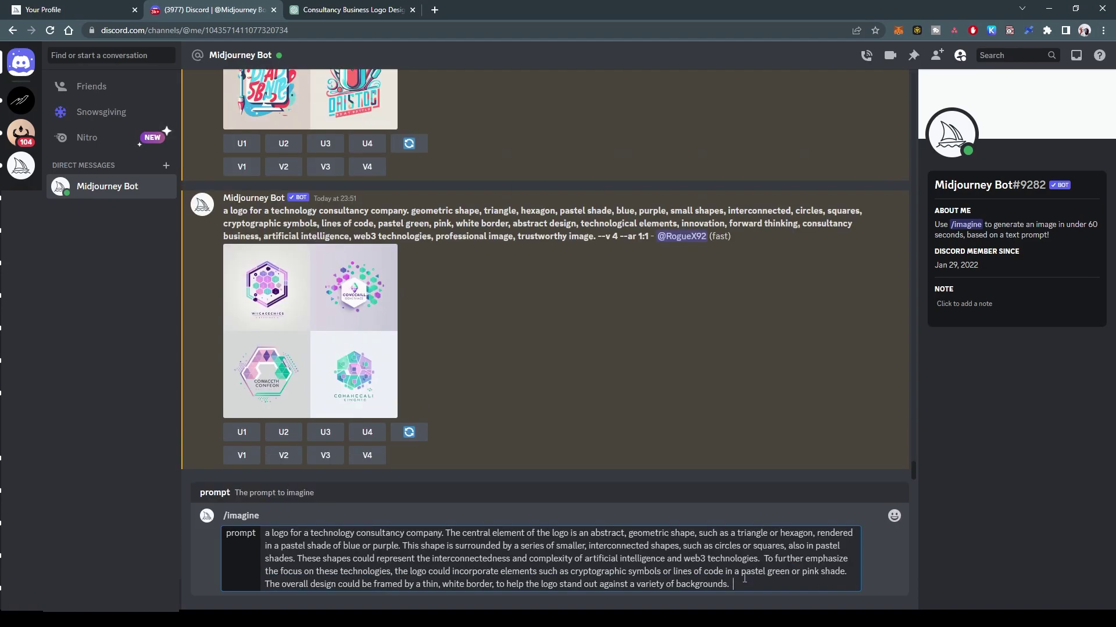
pyautogui.write('--v 4 --ar 1:1')
# Submit the edited logo prompt and preview its finished four-image grid.
pyautogui.press('Return')
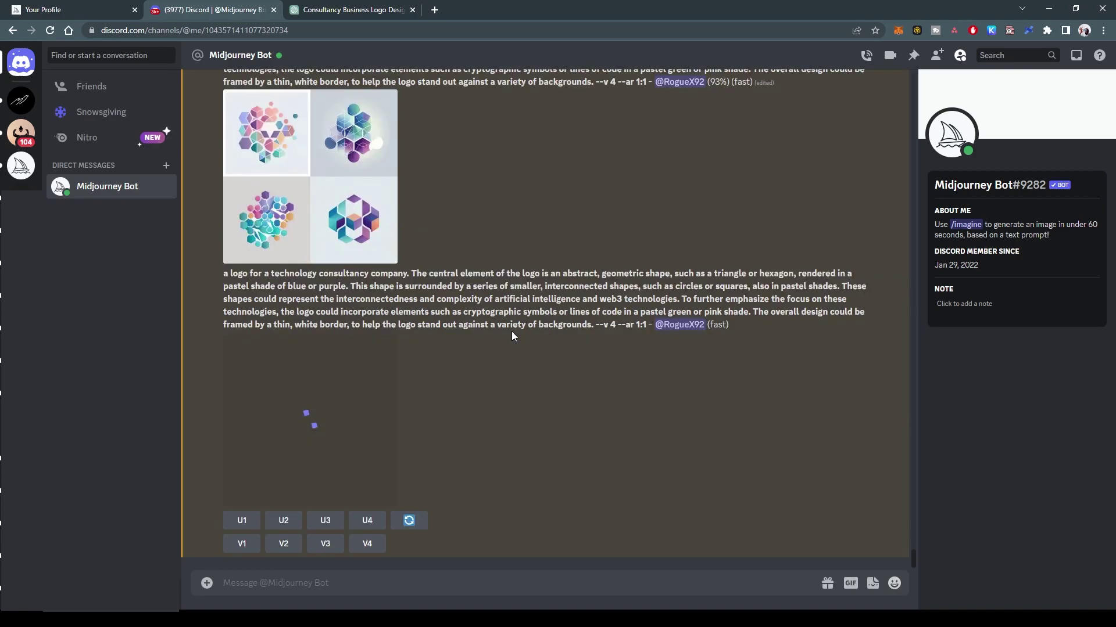
pyautogui.click(326, 404)
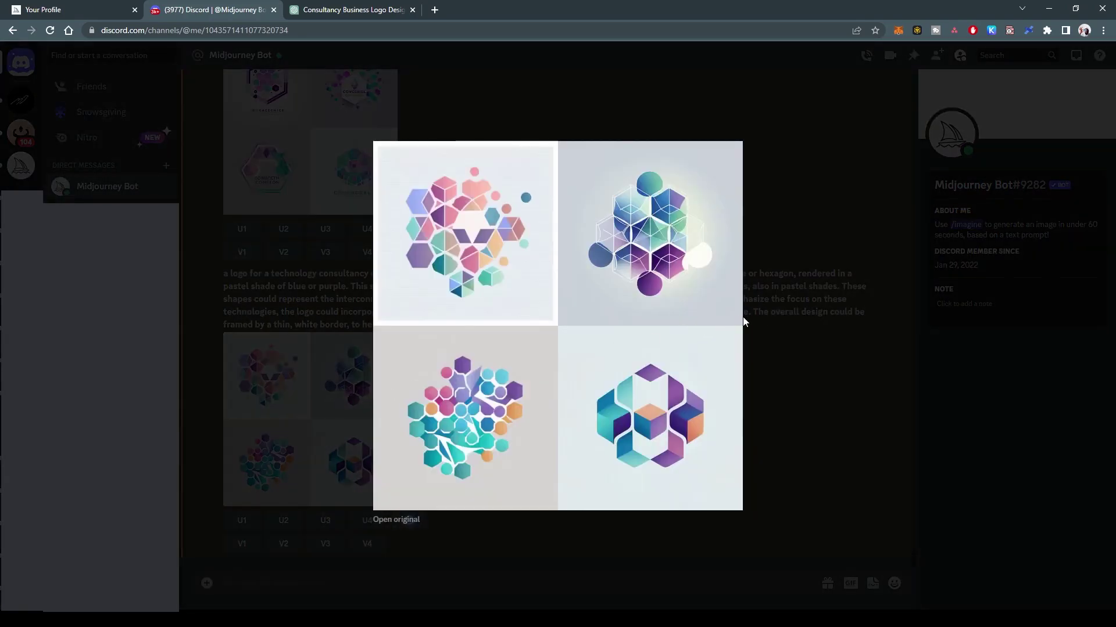
pyautogui.click(788, 295)
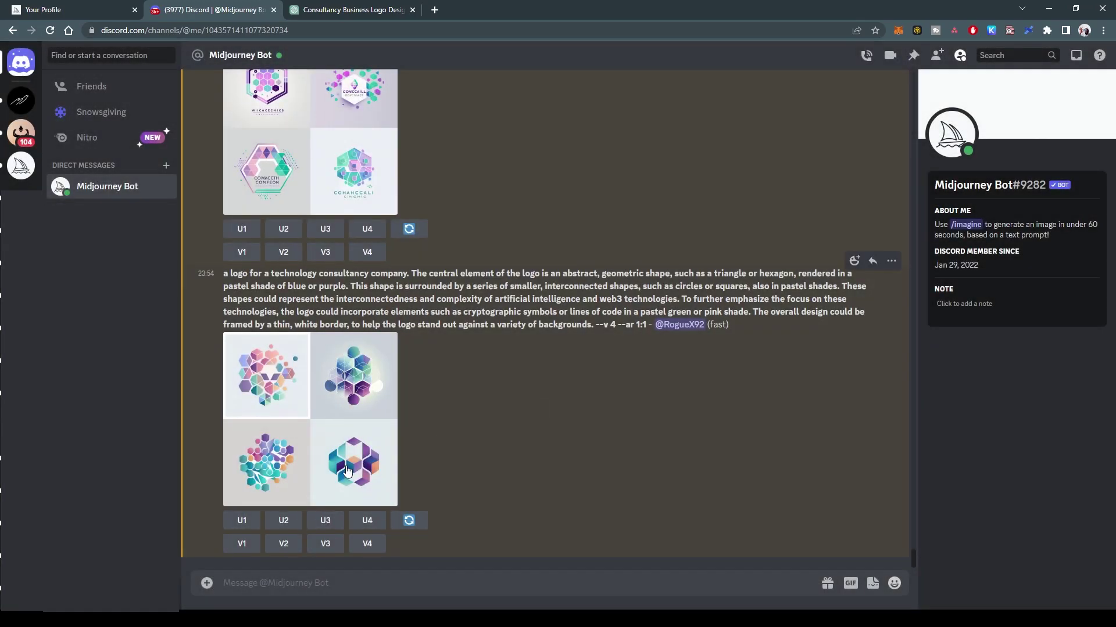
# Compare the logo grids and request V4 variations of the faceted purple, teal and orange hexagon.
pyautogui.scroll(2, 361, 407)
pyautogui.scroll(-2, 343, 442)
pyautogui.click(361, 479)
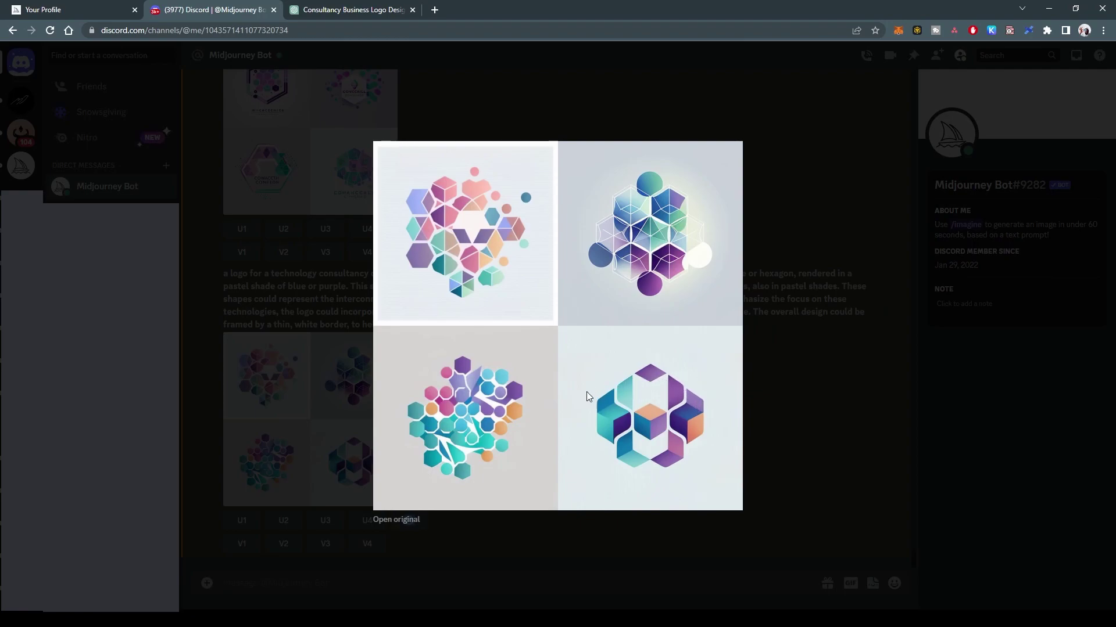
pyautogui.click(779, 397)
pyautogui.scroll(2, 349, 407)
pyautogui.click(336, 282)
pyautogui.click(779, 396)
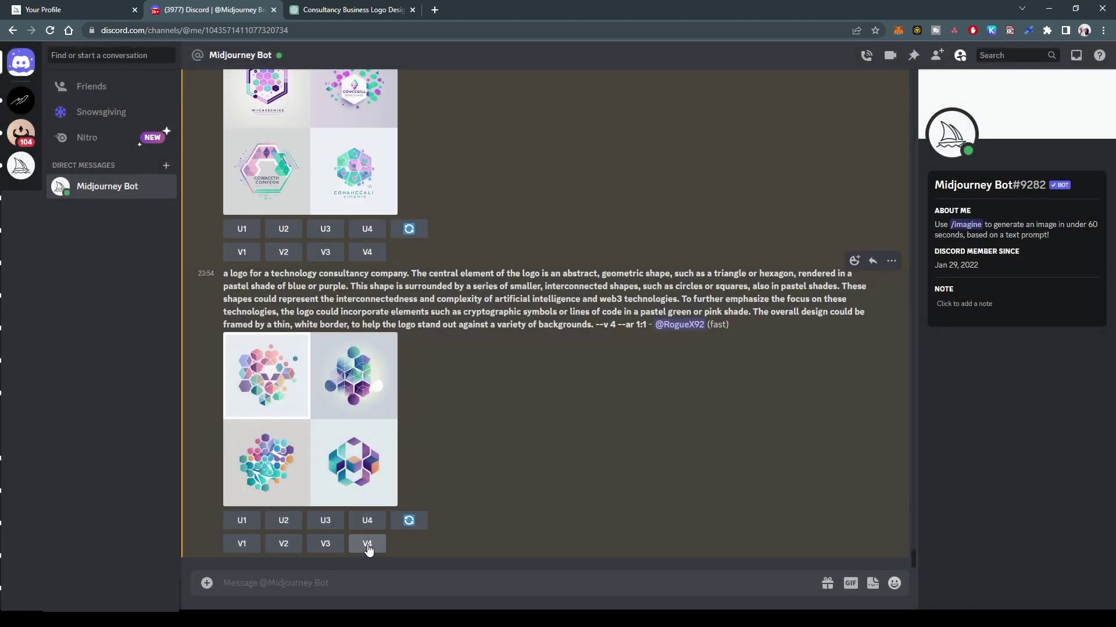
pyautogui.click(368, 545)
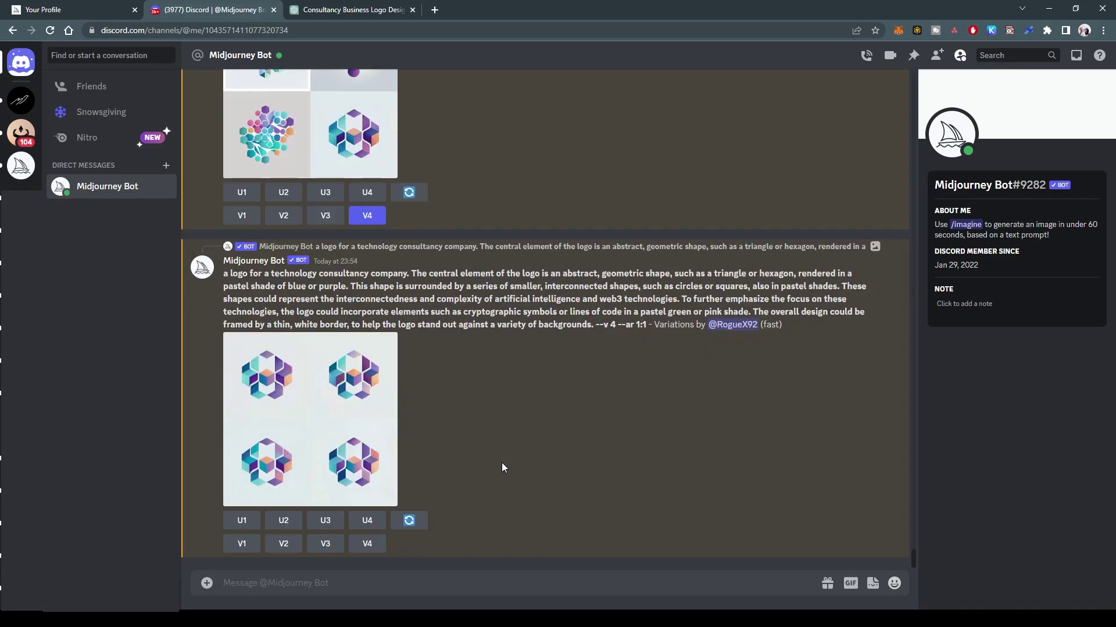
pyautogui.click(305, 408)
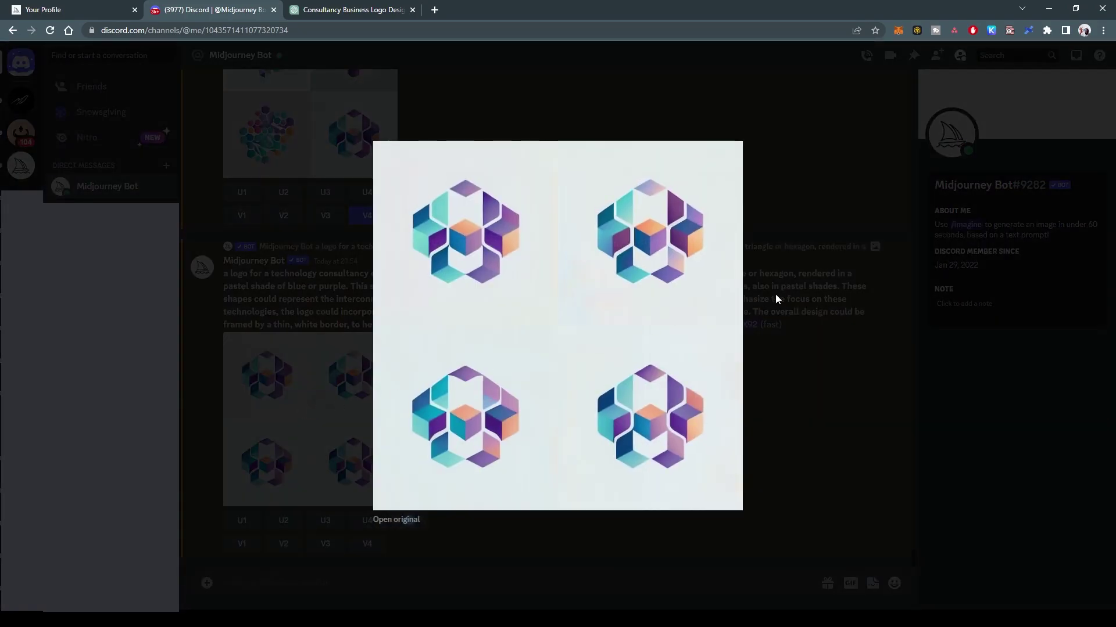
pyautogui.click(787, 353)
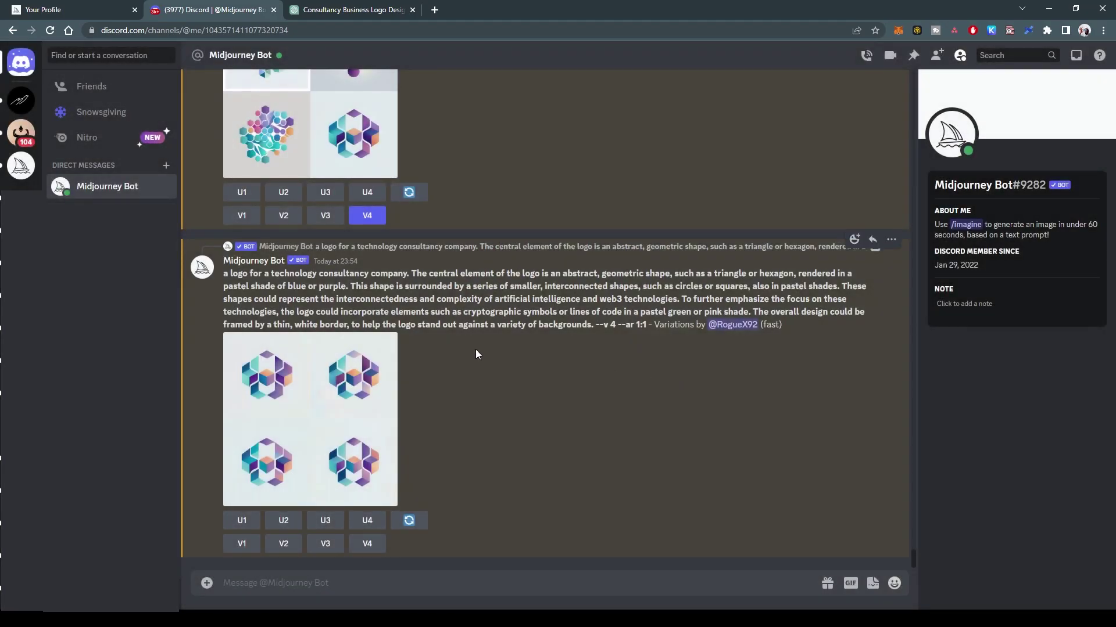
pyautogui.scroll(4, 442, 347)
pyautogui.scroll(-8, 439, 353)
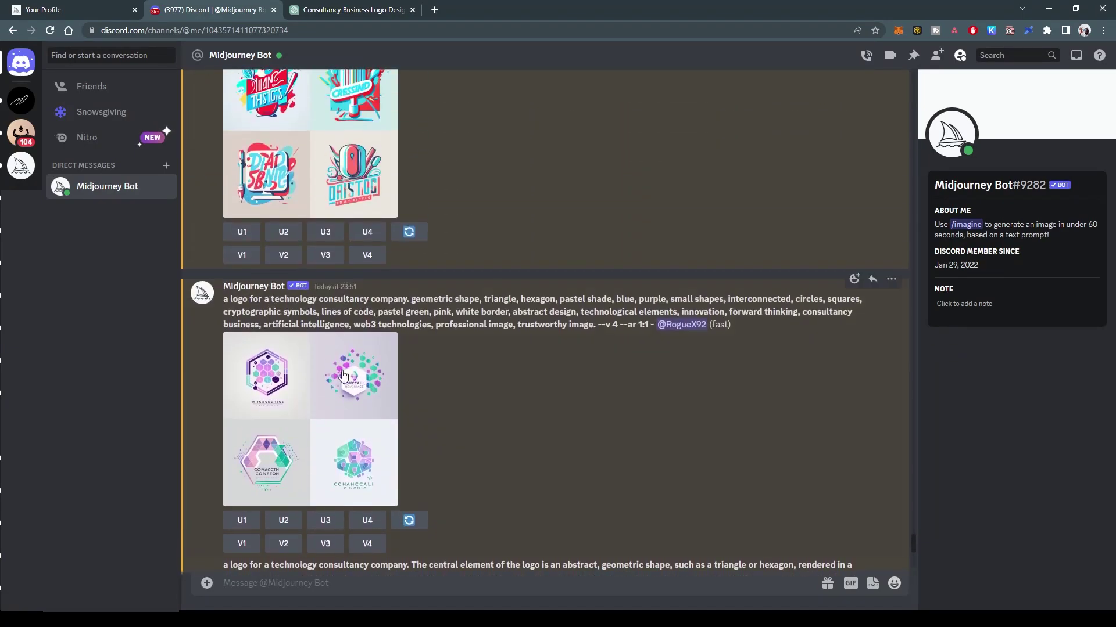
pyautogui.click(336, 374)
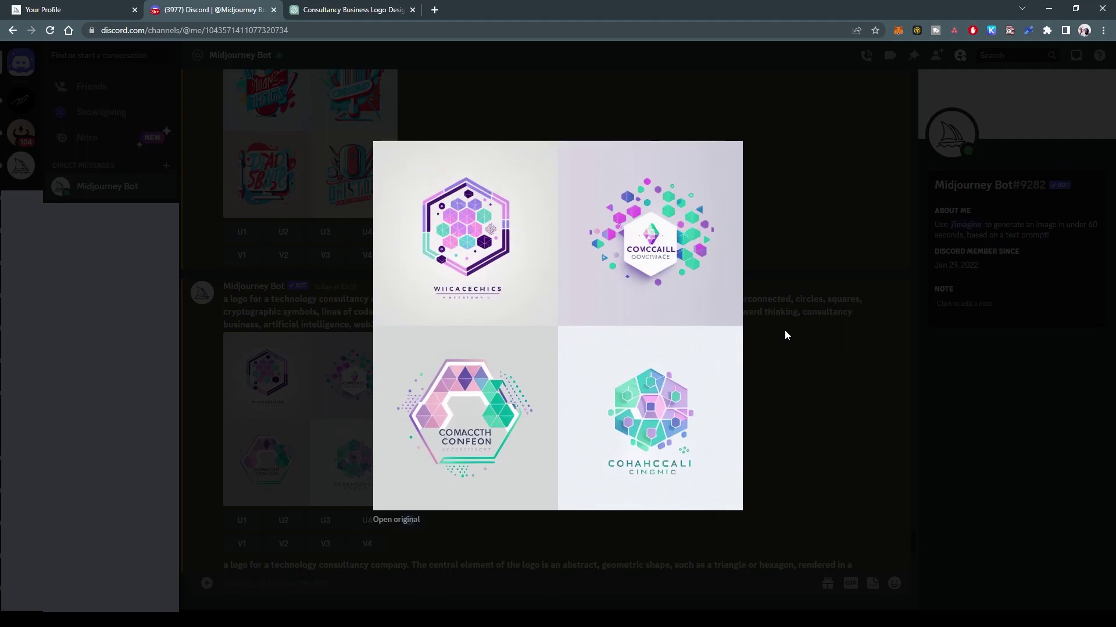
pyautogui.click(785, 331)
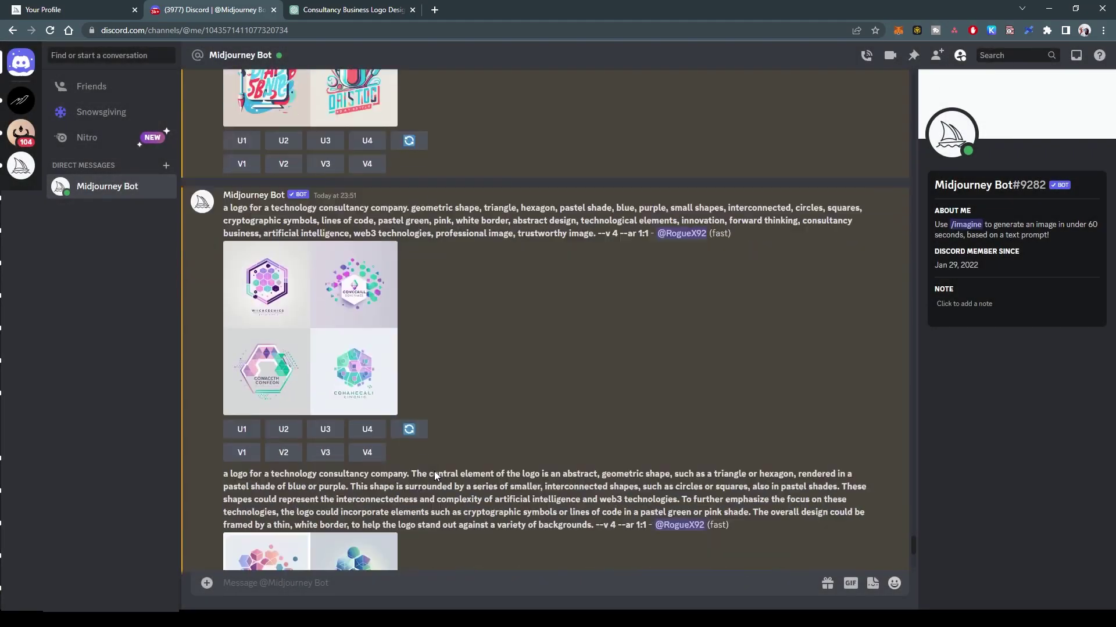
pyautogui.click(329, 449)
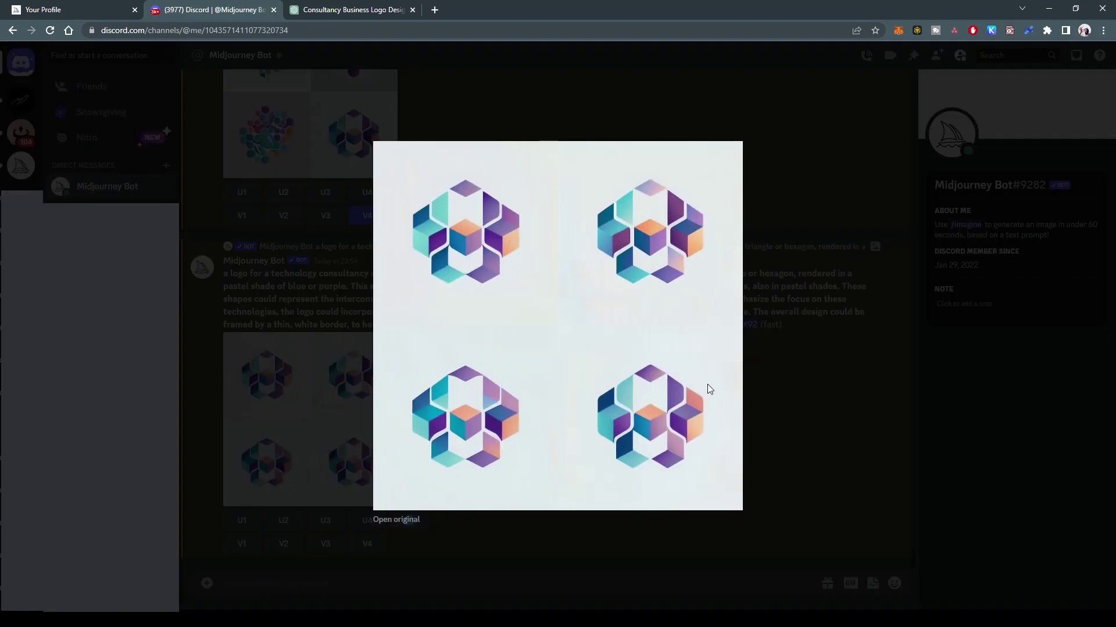
pyautogui.click(769, 366)
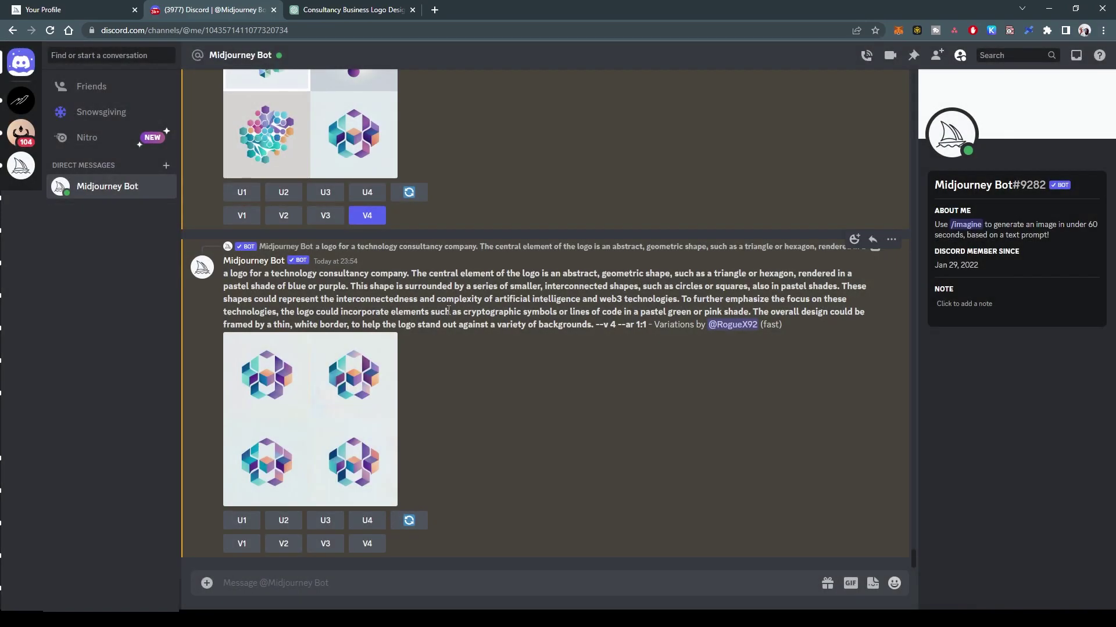
# Ask ChatGPT 'describe what a website for this consultancy could look like?' and review the seven features.
pyautogui.click(348, 8)
pyautogui.write('describe what a ')
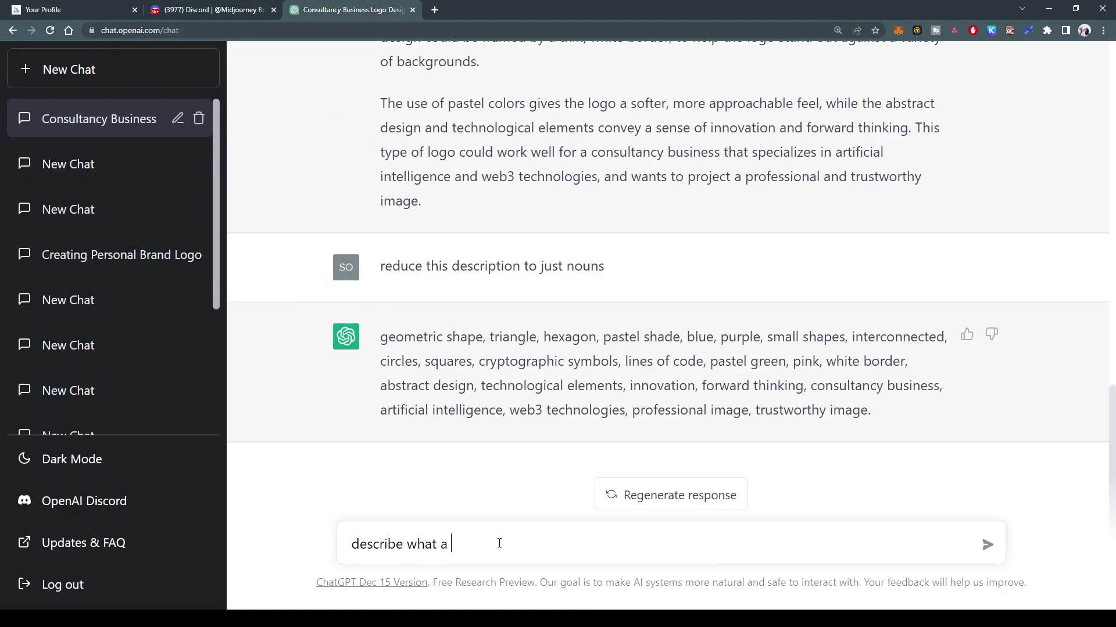
pyautogui.write('website like')
pyautogui.press('BackSpace')
pyautogui.press('BackSpace')
pyautogui.press('BackSpace')
pyautogui.press('BackSpace')
pyautogui.write('for this consultancy could look l')
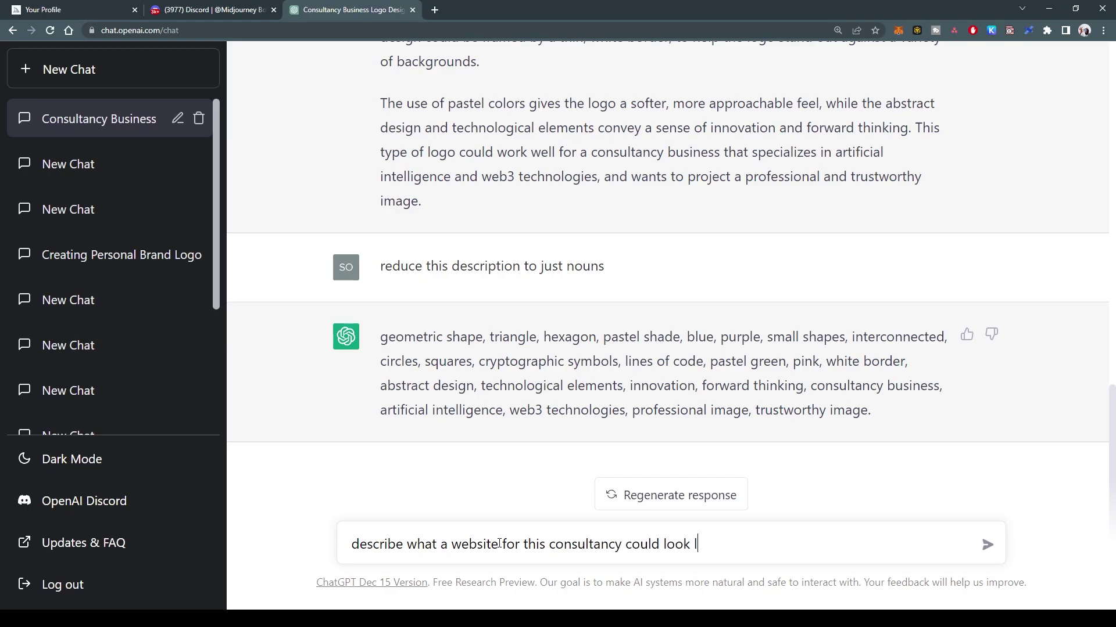
pyautogui.write('ike?')
pyautogui.press('Return')
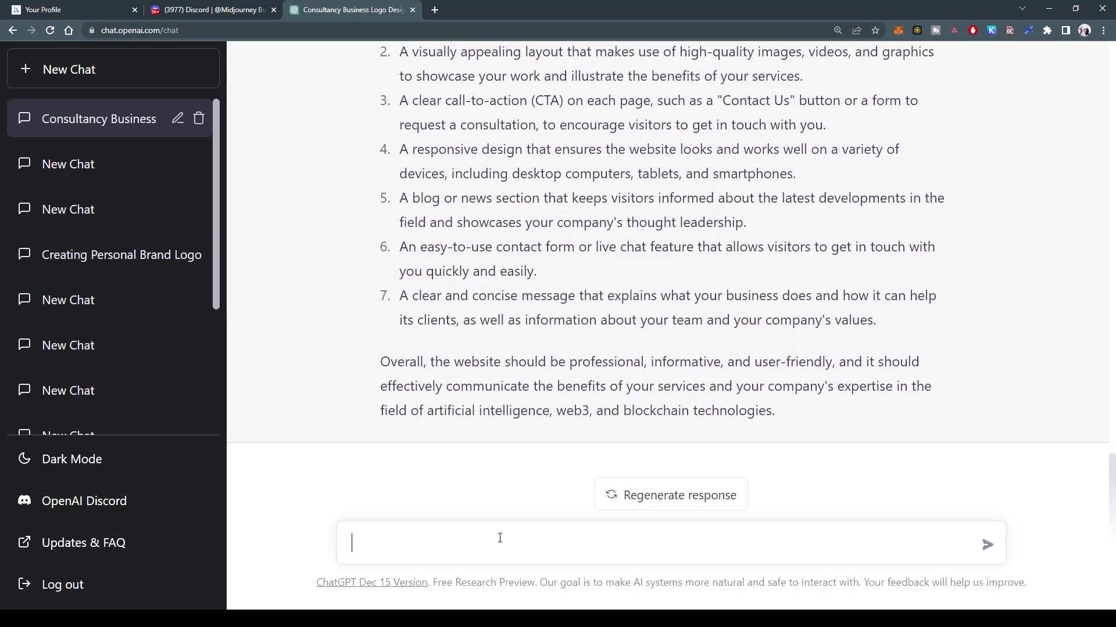
pyautogui.scroll(3, 620, 386)
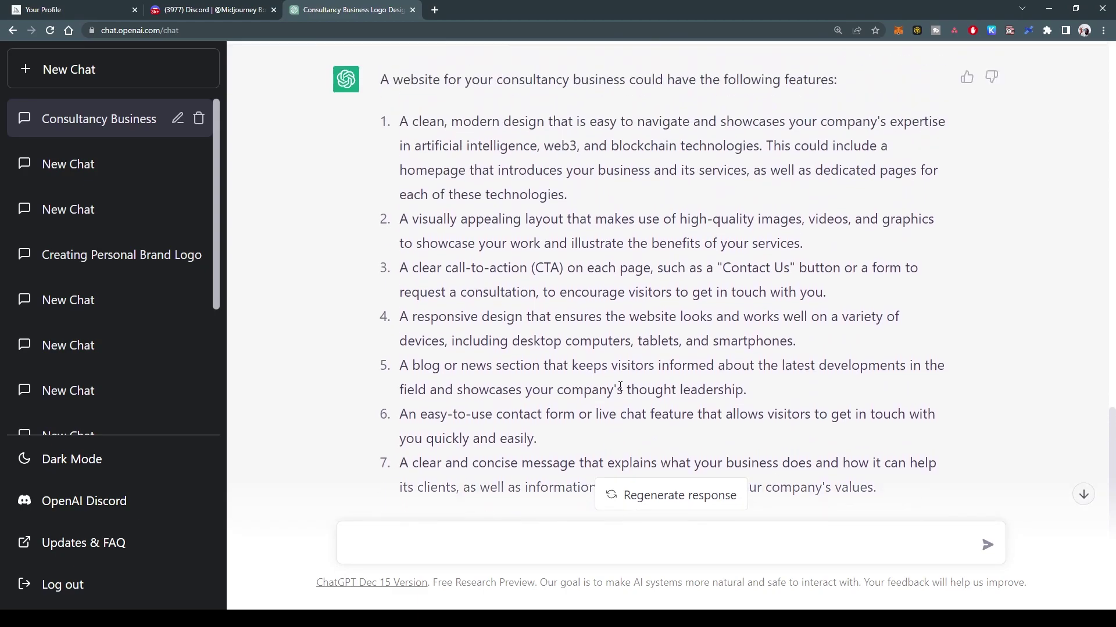
pyautogui.scroll(-1, 622, 390)
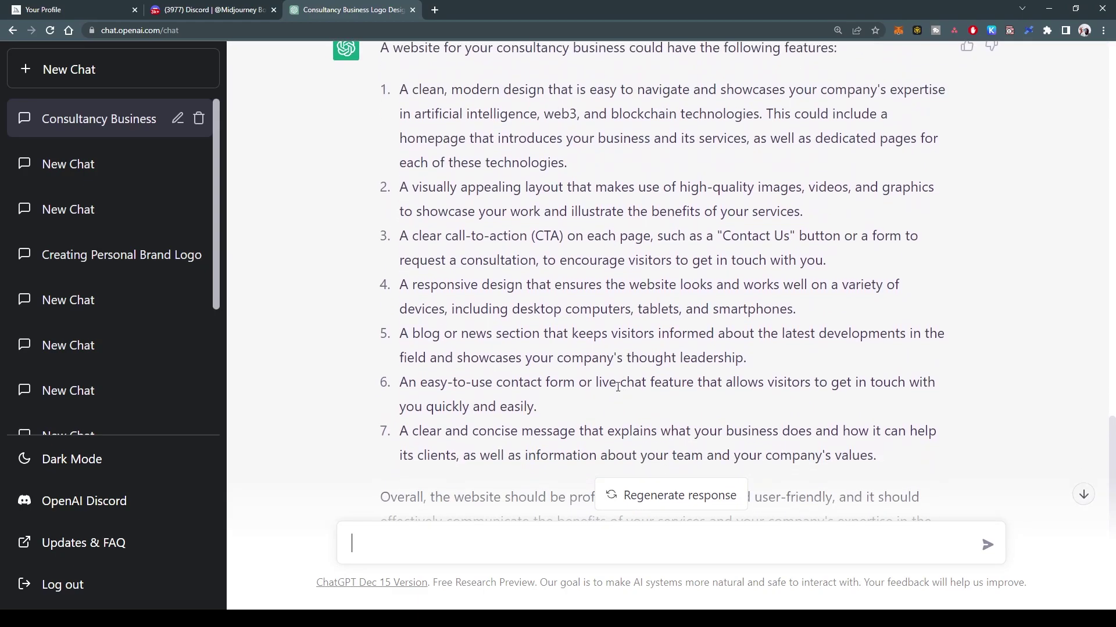
pyautogui.scroll(-1, 619, 388)
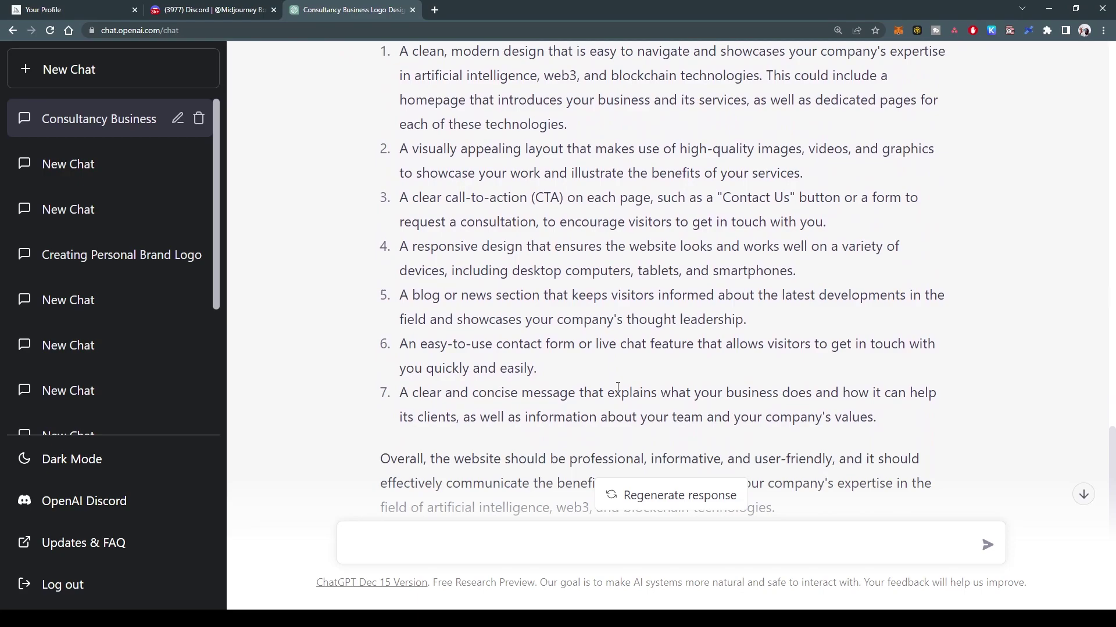
pyautogui.scroll(1, 618, 386)
# Ask ChatGPT to simplify the website explanation to under 5 paragraphs, then select the one-paragraph reply.
pyautogui.scroll(-1, 617, 387)
pyautogui.scroll(-3, 618, 387)
pyautogui.write('simpl')
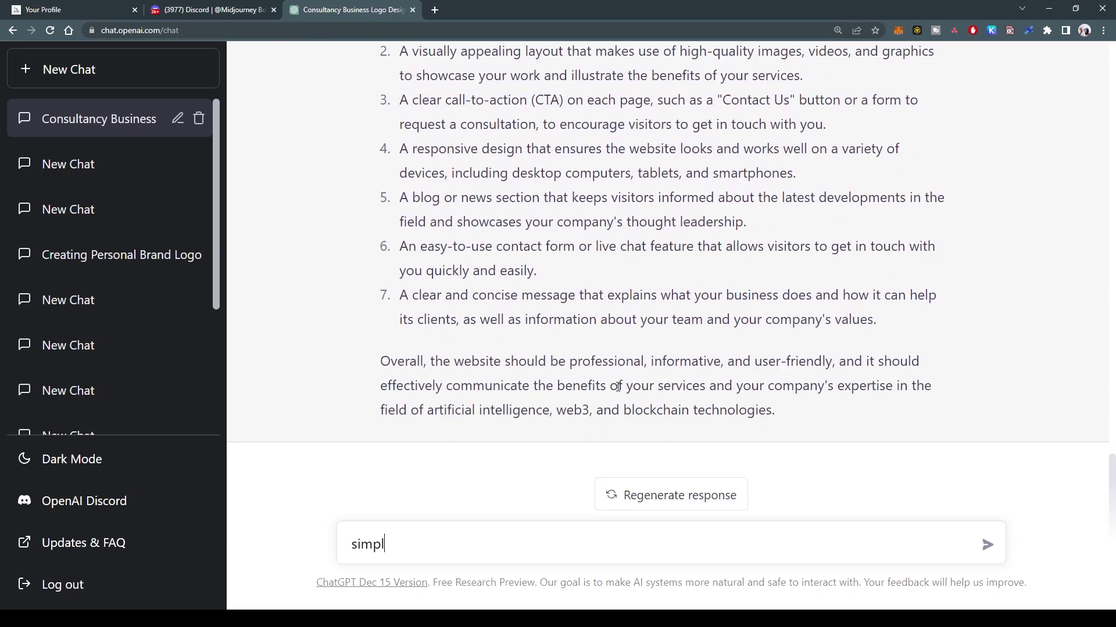
pyautogui.write('ify this explanation to one or two ')
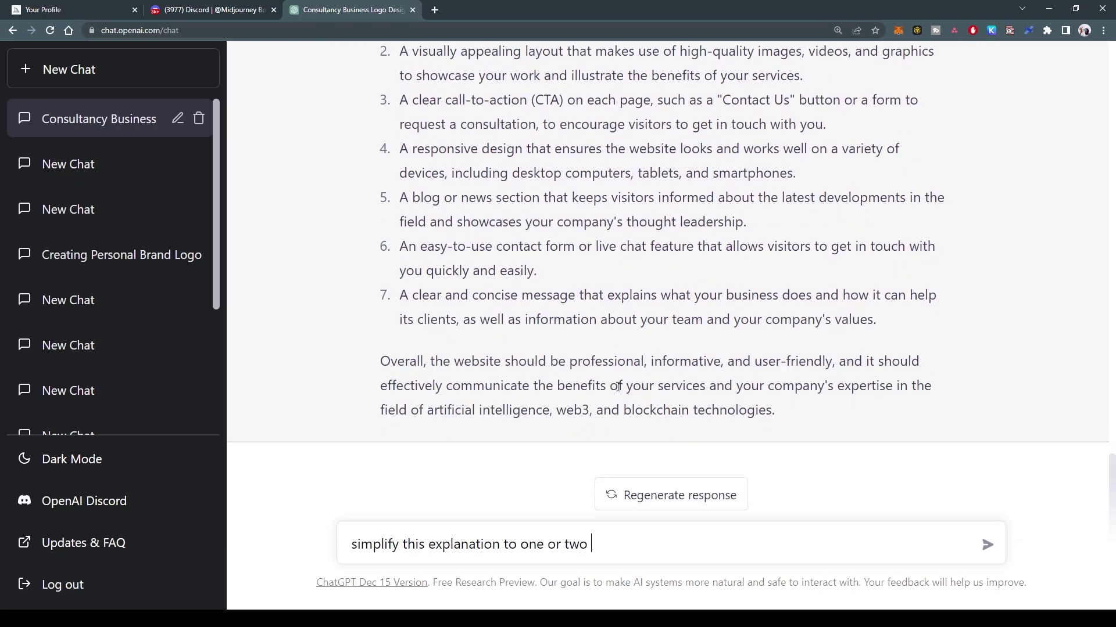
pyautogui.write('paragraph')
pyautogui.press('BackSpace')
pyautogui.press('BackSpace')
pyautogui.press('BackSpace')
pyautogui.press('BackSpace')
pyautogui.press('BackSpace')
pyautogui.press('BackSpace')
pyautogui.press('BackSpace')
pyautogui.press('BackSpace')
pyautogui.press('BackSpace')
pyautogui.press('BackSpace')
pyautogui.press('BackSpace')
pyautogui.press('BackSpace')
pyautogui.press('BackSpace')
pyautogui.press('BackSpace')
pyautogui.press('BackSpace')
pyautogui.press('BackSpace')
pyautogui.press('BackSpace')
pyautogui.press('BackSpace')
pyautogui.press('BackSpace')
pyautogui.press('BackSpace')
pyautogui.write('less than 5 paragraphs')
pyautogui.press('Return')
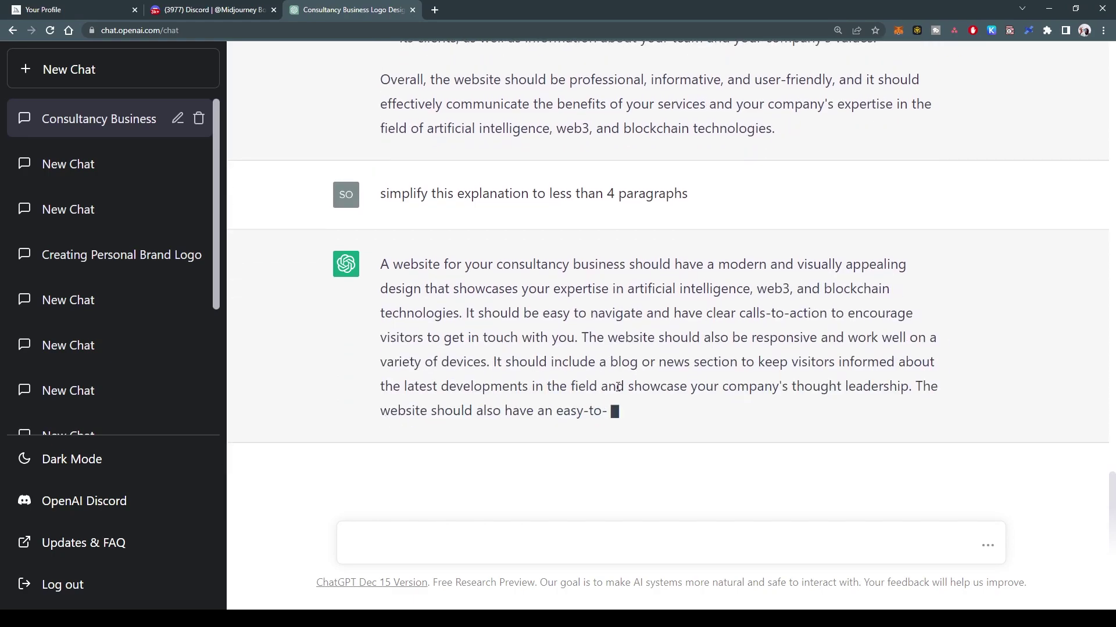
pyautogui.moveTo(381, 238); pyautogui.dragTo(734, 413)
pyautogui.hotkey('ctrl', 'c')
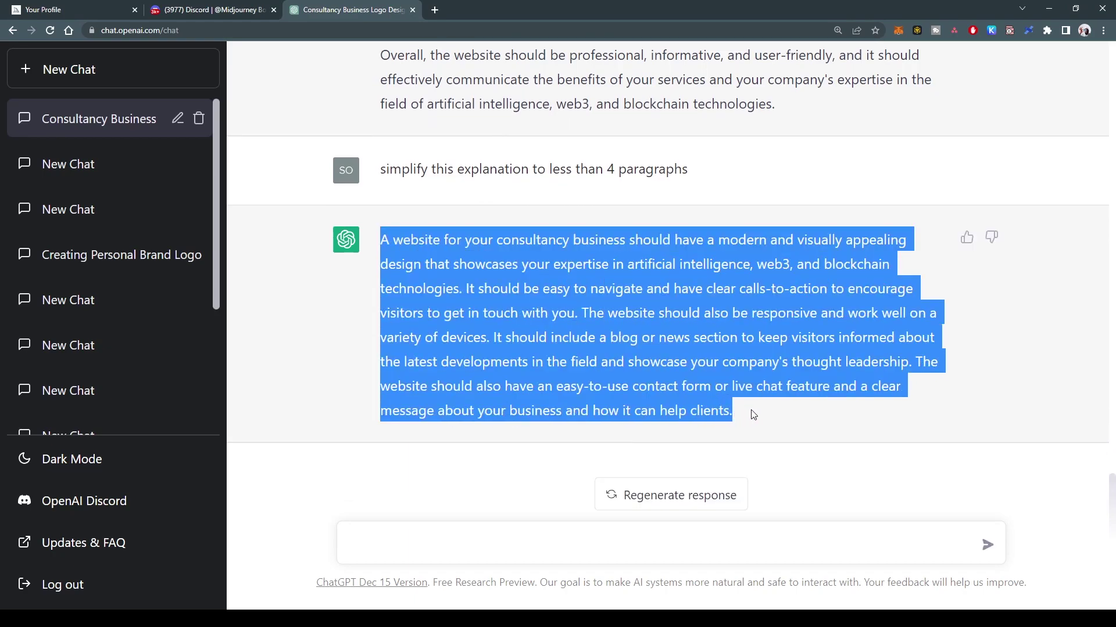
# Start an /imagine prompt for a technology consultancy website using the pasted simplified description.
pyautogui.click(213, 10)
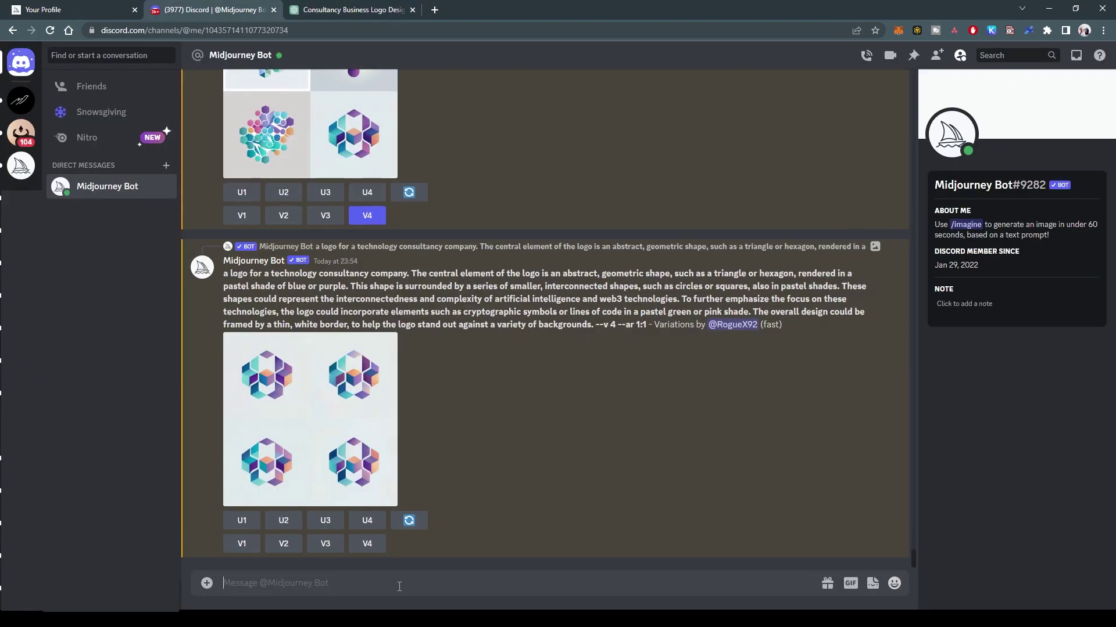
pyautogui.write('/imagine')
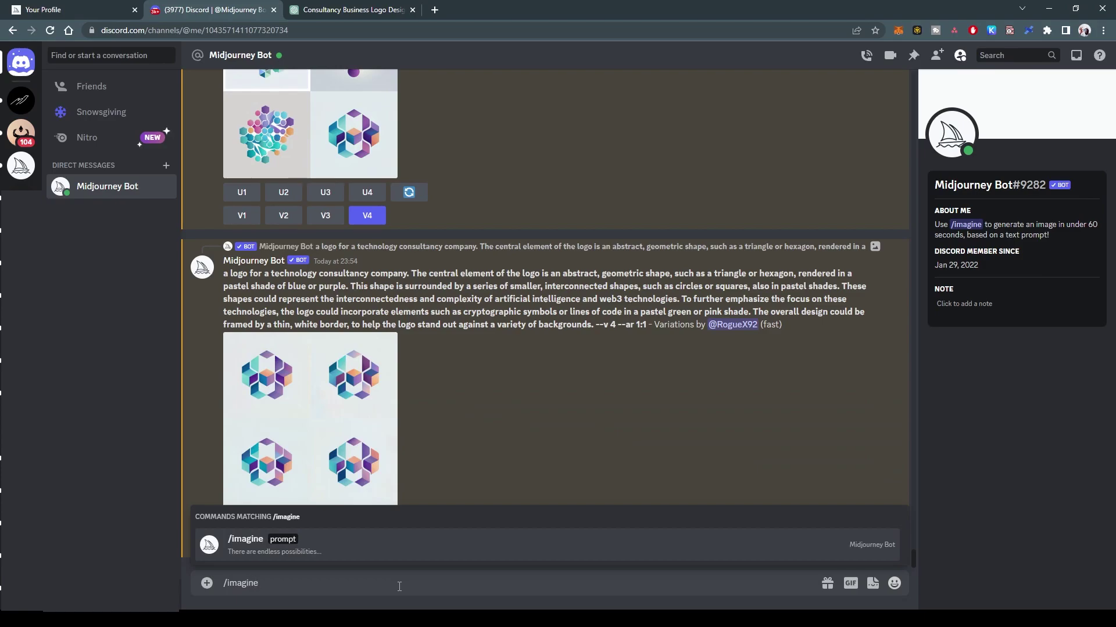
pyautogui.press('Tab')
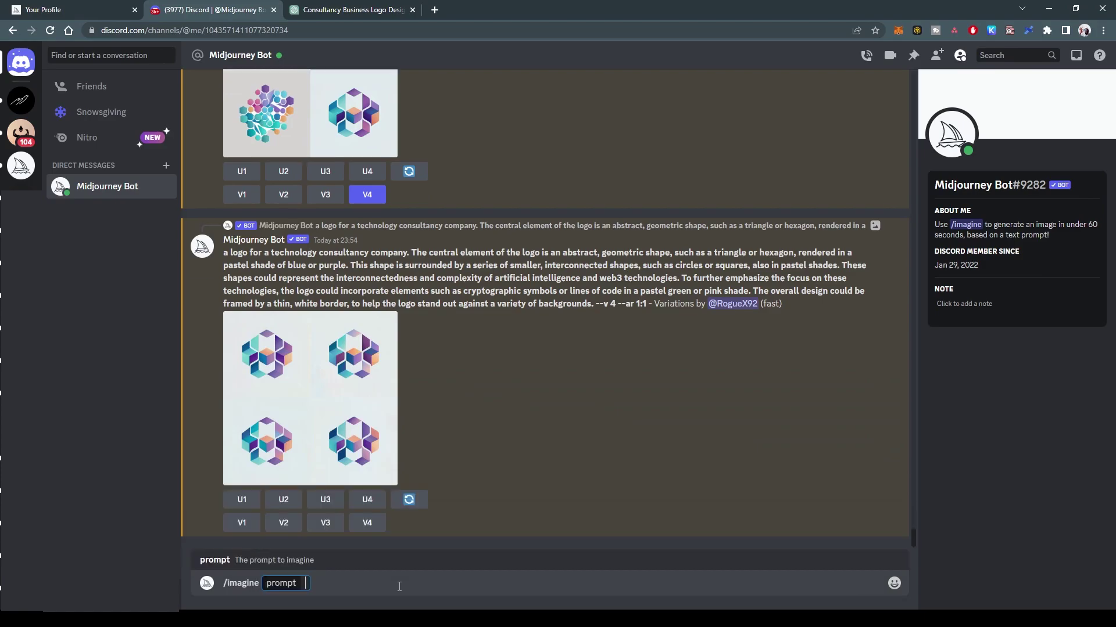
pyautogui.write('a website for a technology consultancy business.')
pyautogui.hotkey('ctrl', 'v')
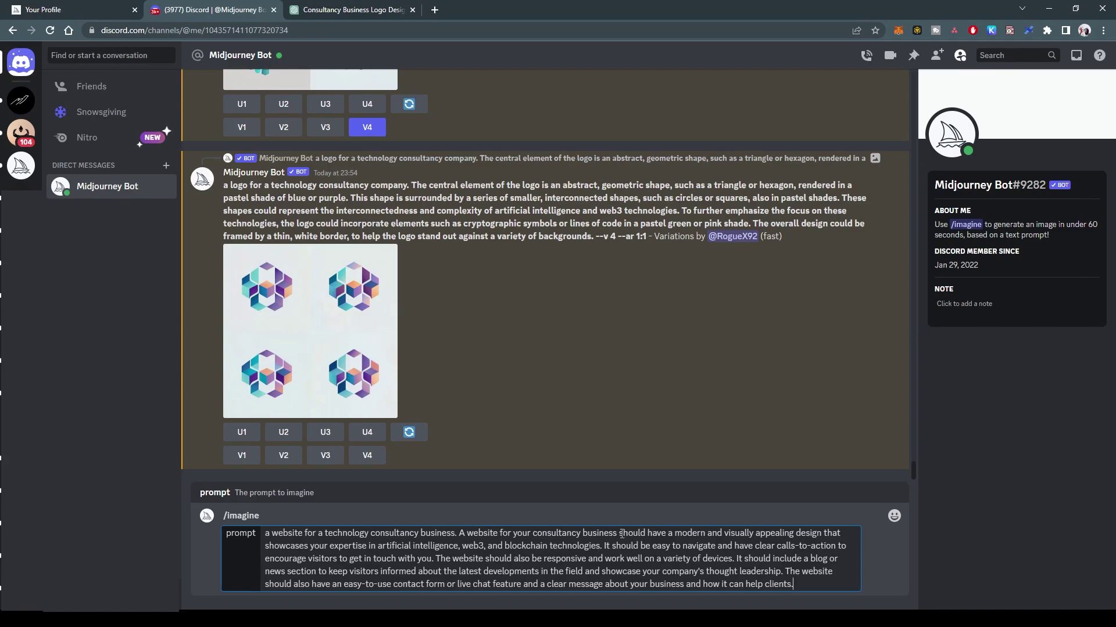
pyautogui.moveTo(621, 533); pyautogui.dragTo(459, 537)
# Change the aspect ratio to 3:2 and submit the website prompt.
pyautogui.write('S')
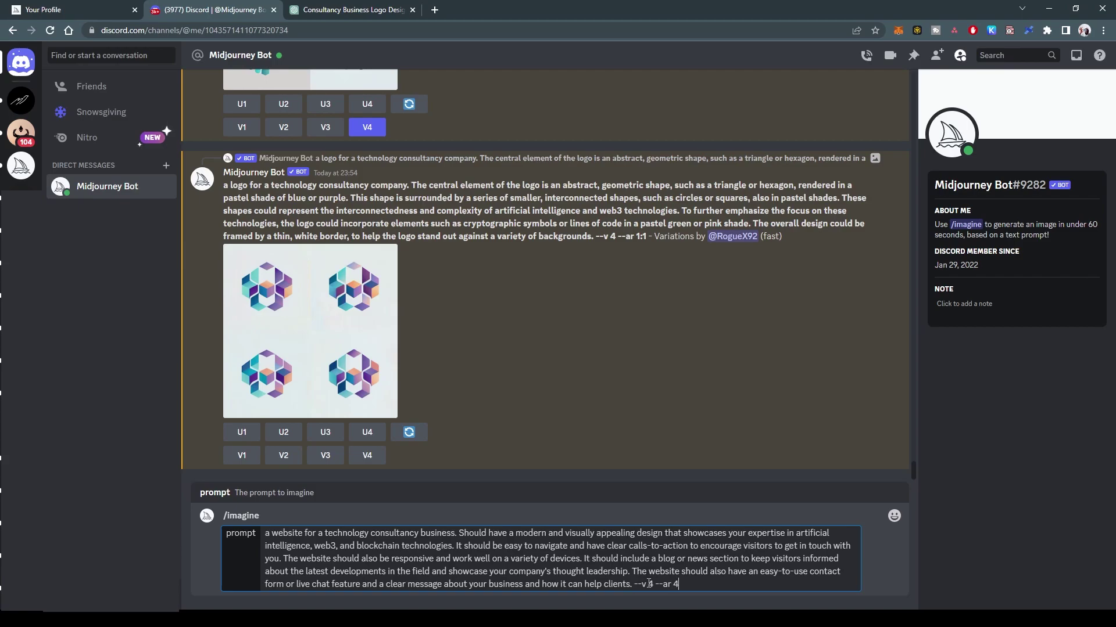
pyautogui.write('3')
pyautogui.press('BackSpace')
pyautogui.press('BackSpace')
pyautogui.write('3:2')
pyautogui.press('Return')
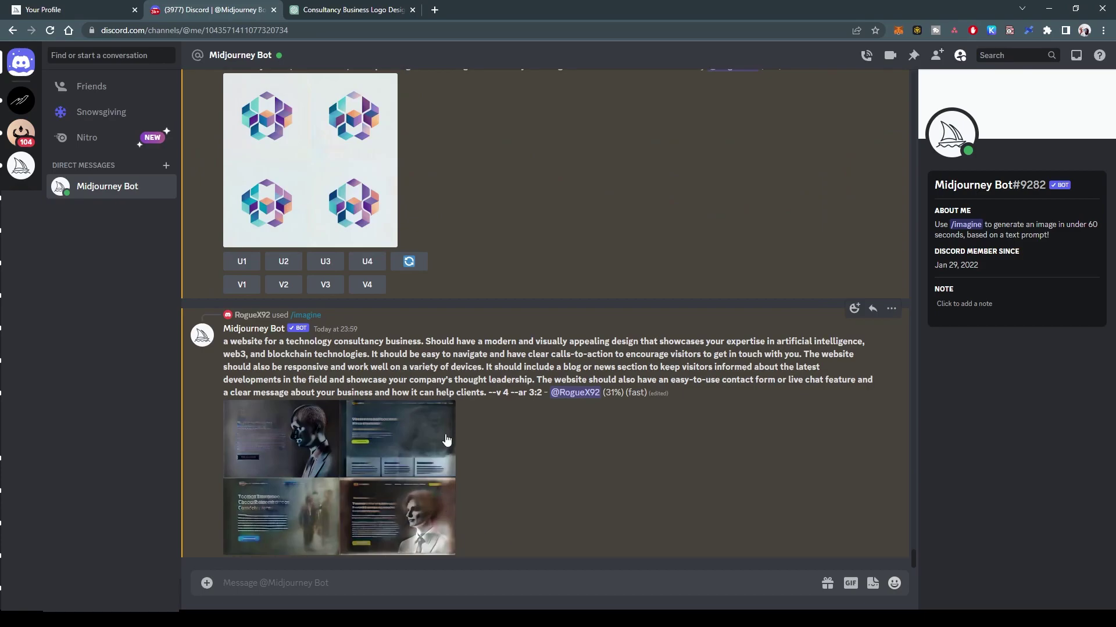
# Copy the submitted website prompt into a new /imagine prompt.
pyautogui.tripleClick(491, 349)
pyautogui.hotkey('ctrl', 'c')
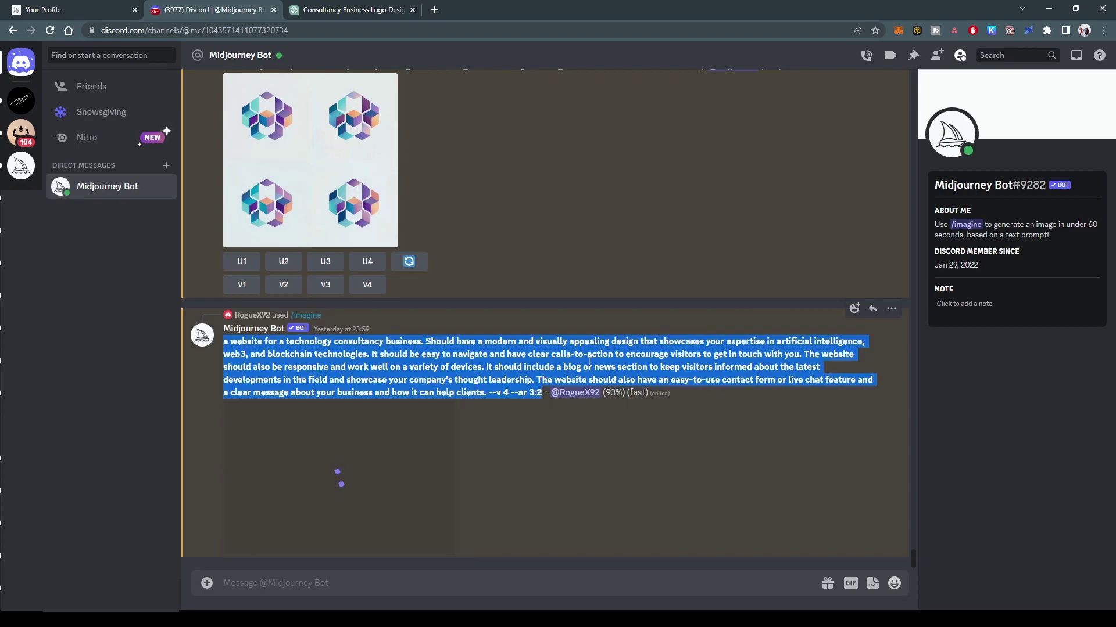
pyautogui.click(382, 585)
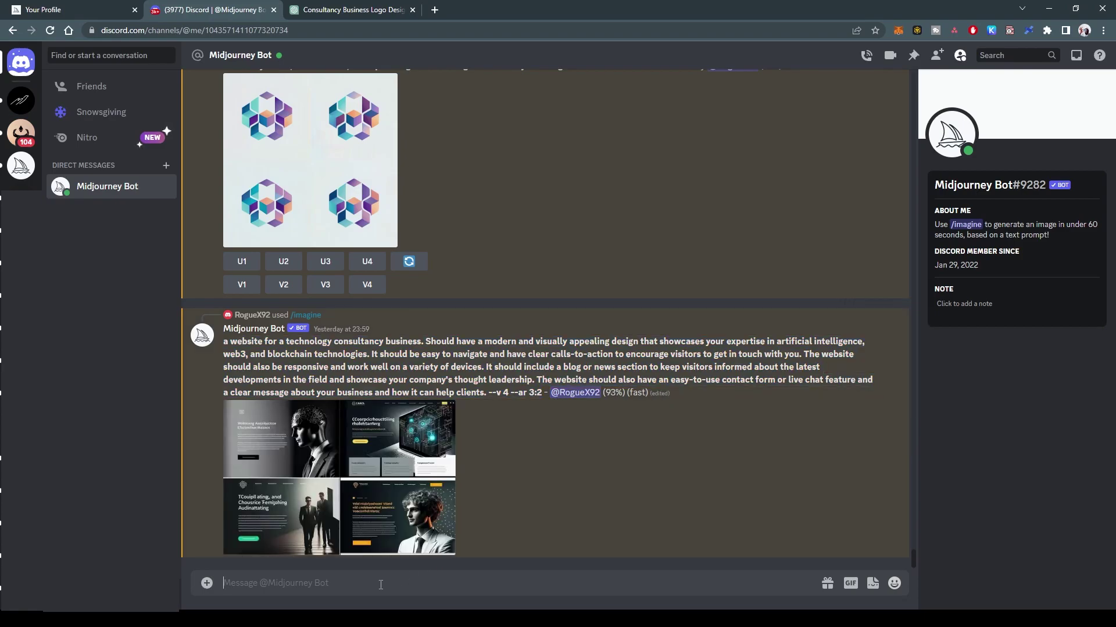
pyautogui.write('/ima')
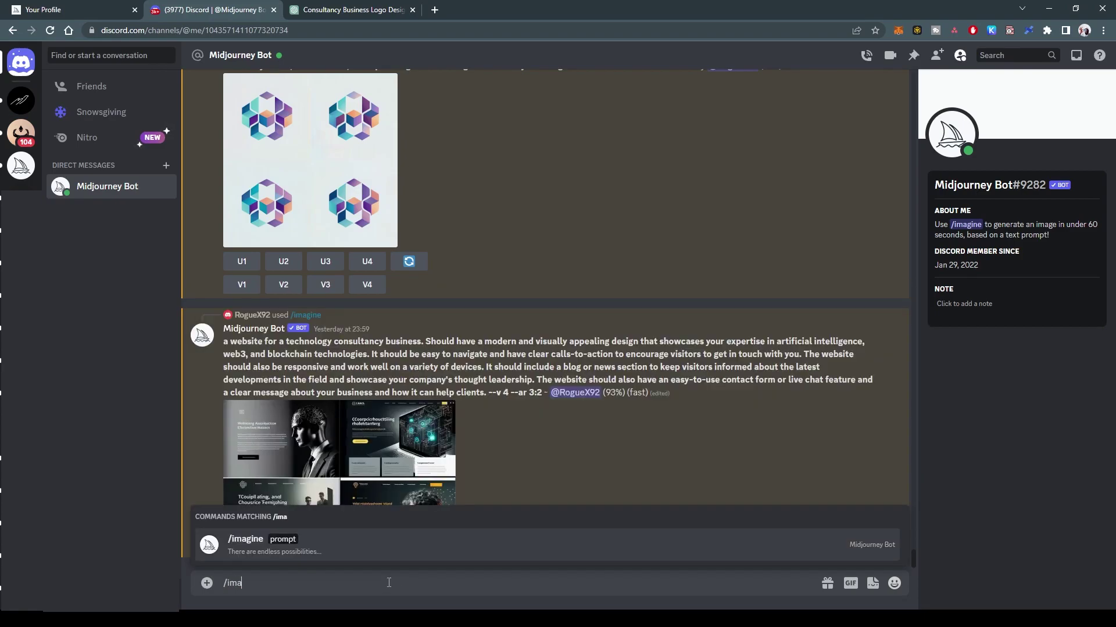
pyautogui.write('gine')
pyautogui.press('Tab')
pyautogui.hotkey('ctrl', 'v')
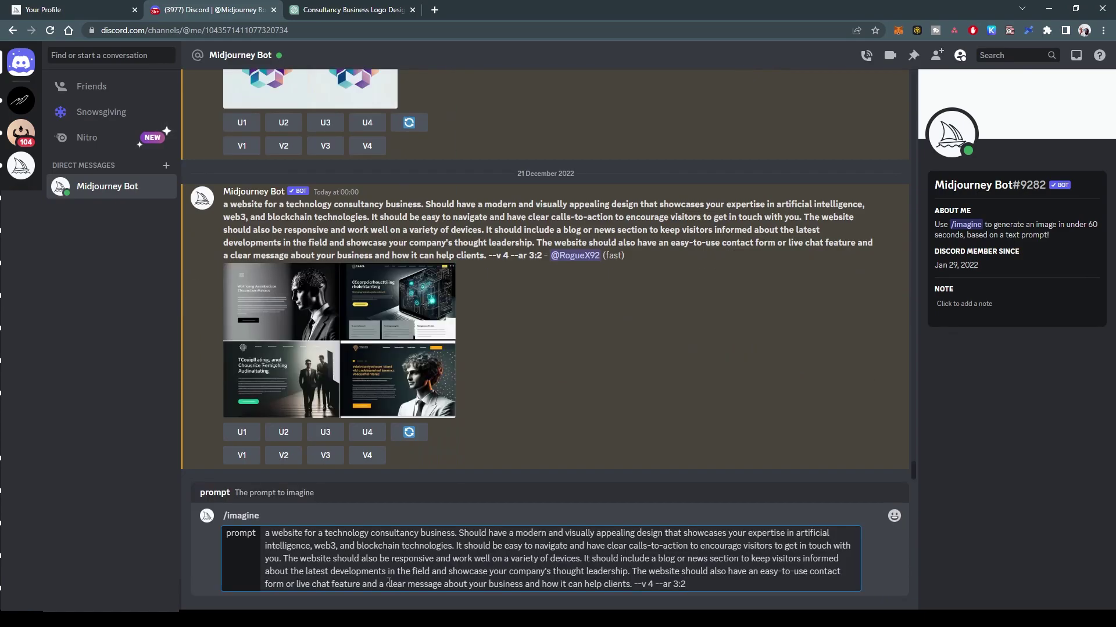
# Insert 'Colours green, blue, purple and white.' after the first sentence, and enlarge the finished dark website grid.
pyautogui.click(462, 535)
pyautogui.write('Colours')
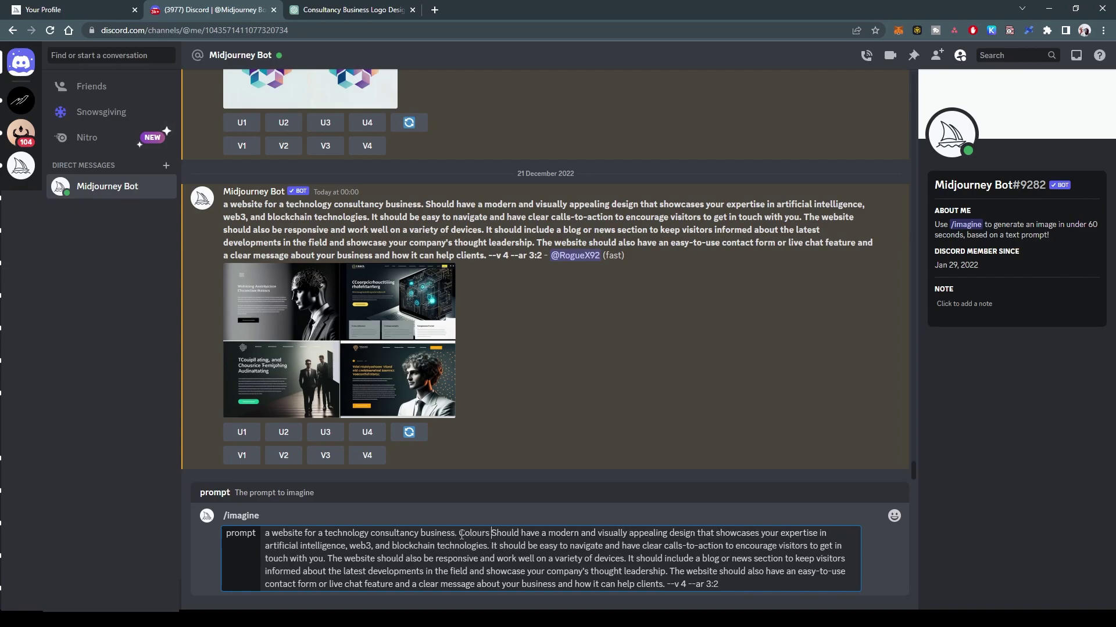
pyautogui.write(' green, bl')
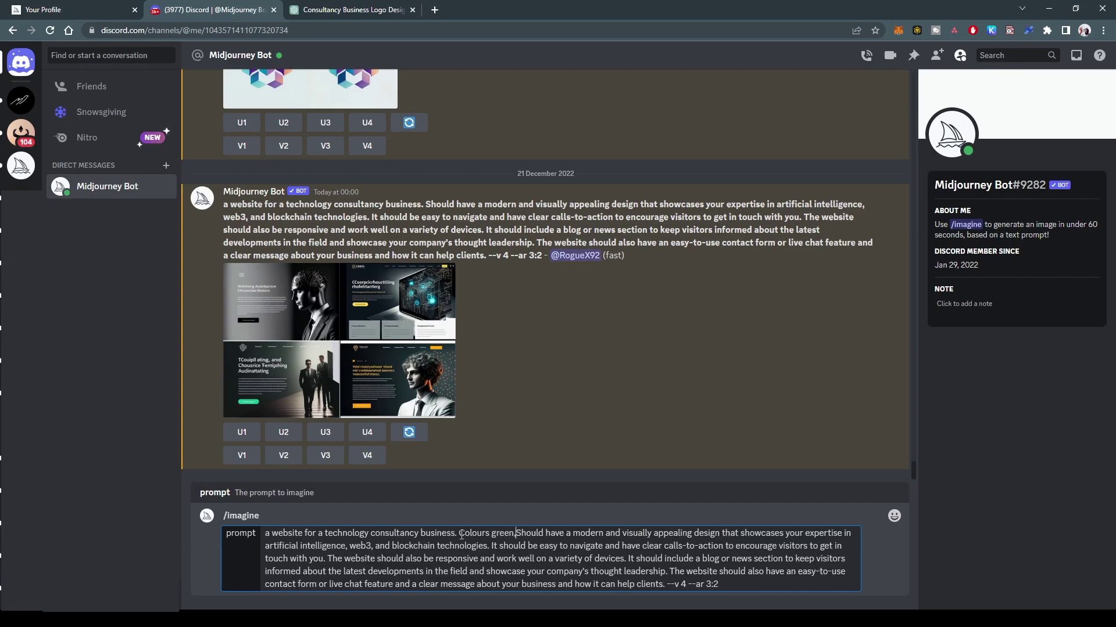
pyautogui.write('ue, purple')
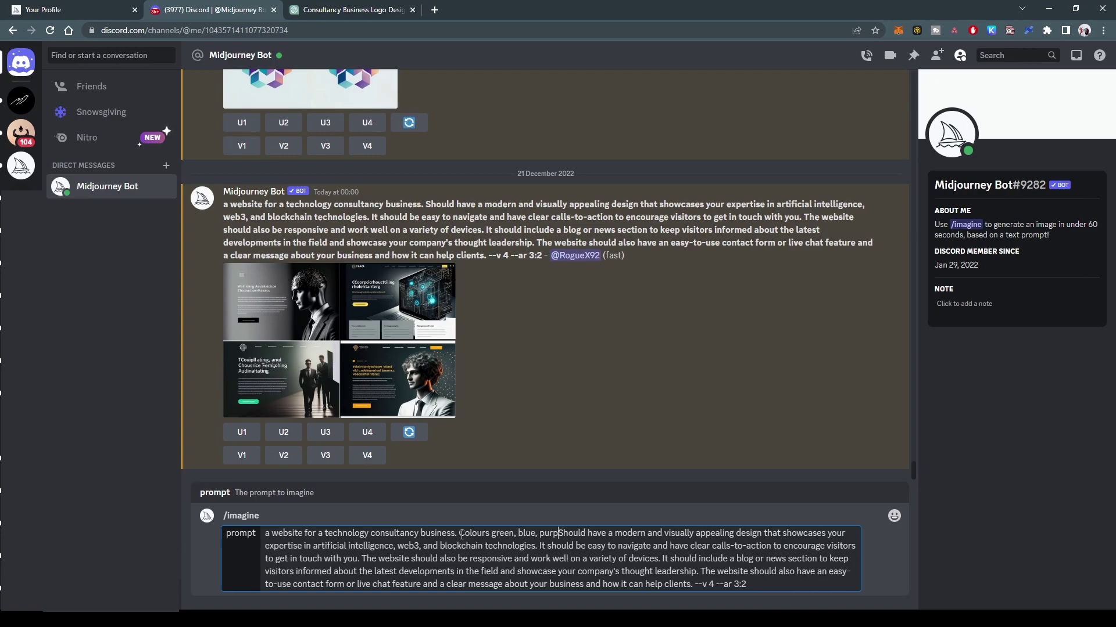
pyautogui.write(' and white.')
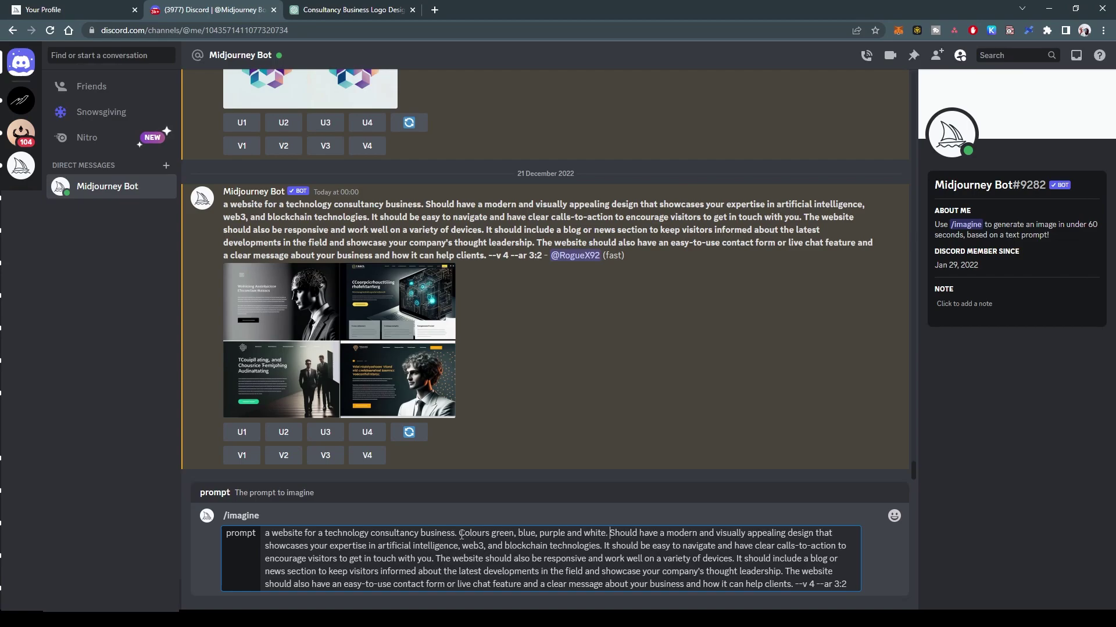
pyautogui.click(284, 328)
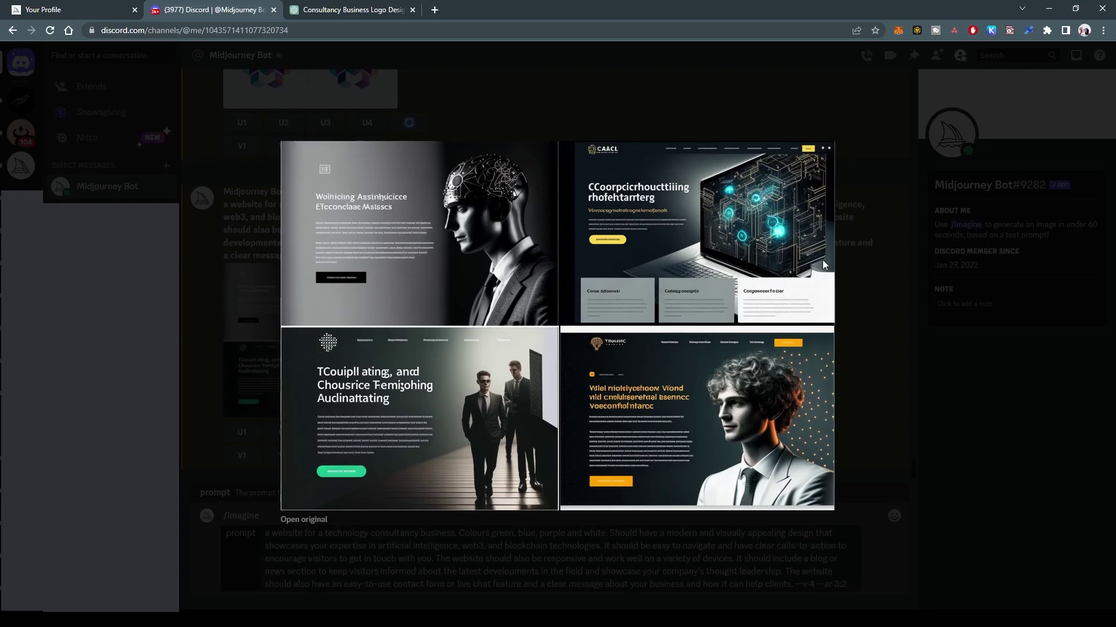
# Submit the green, blue, purple and white website prompt and preview the resulting mockup grid.
pyautogui.click(877, 309)
pyautogui.click(847, 585)
pyautogui.press('Return')
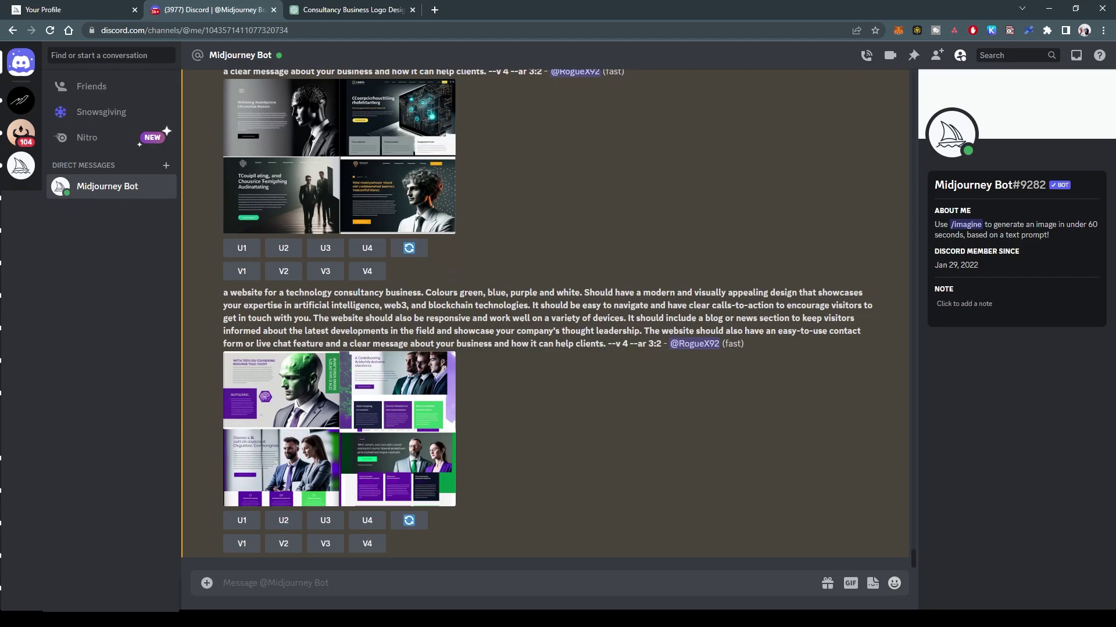
pyautogui.click(345, 439)
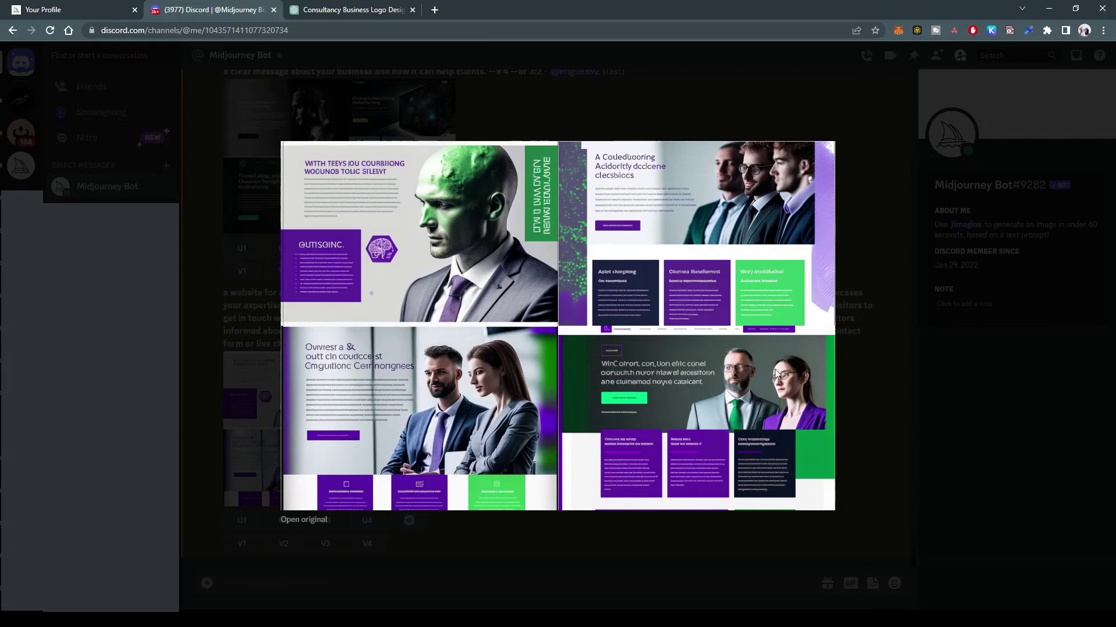
pyautogui.click(884, 359)
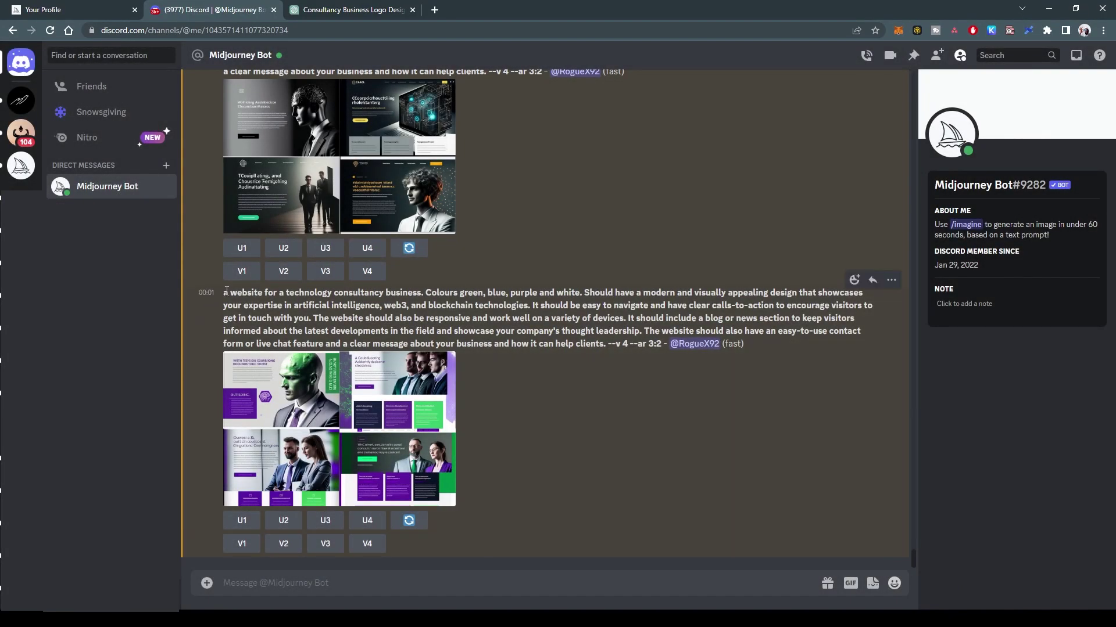
pyautogui.moveTo(226, 291); pyautogui.dragTo(665, 343)
pyautogui.hotkey('ctrl', 'c')
# Paste the copied colour-scheme website prompt into a new /imagine prompt.
pyautogui.click(373, 586)
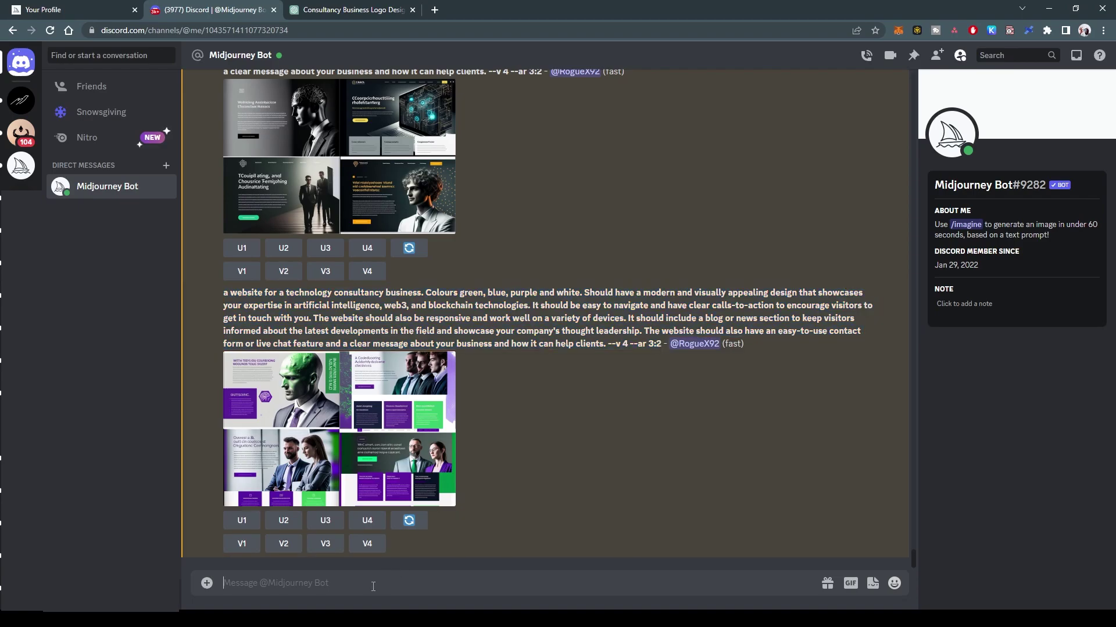
pyautogui.write('/imagine')
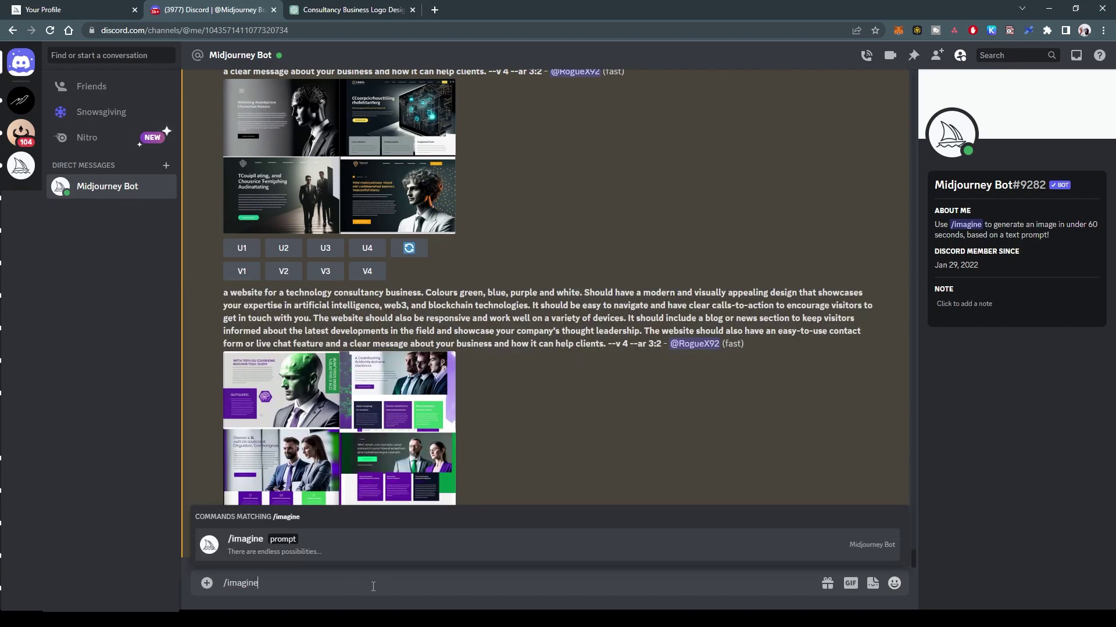
pyautogui.press('Tab')
pyautogui.hotkey('ctrl', 'v')
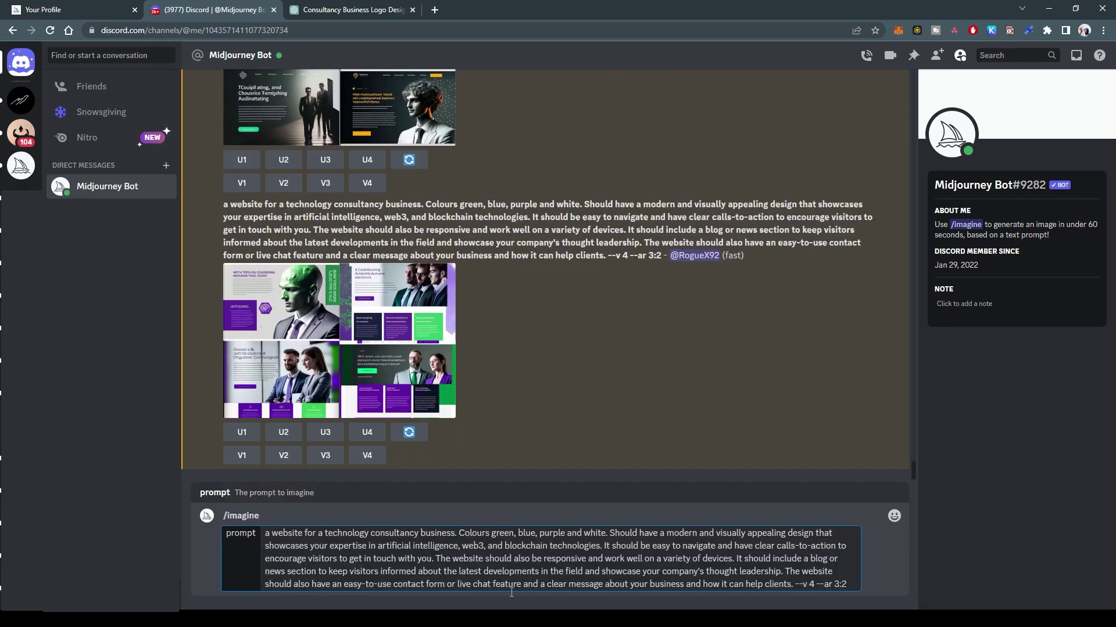
# Make the colours 'pastel colours green, blue and white', removing purple, and submit.
pyautogui.write('pastel')
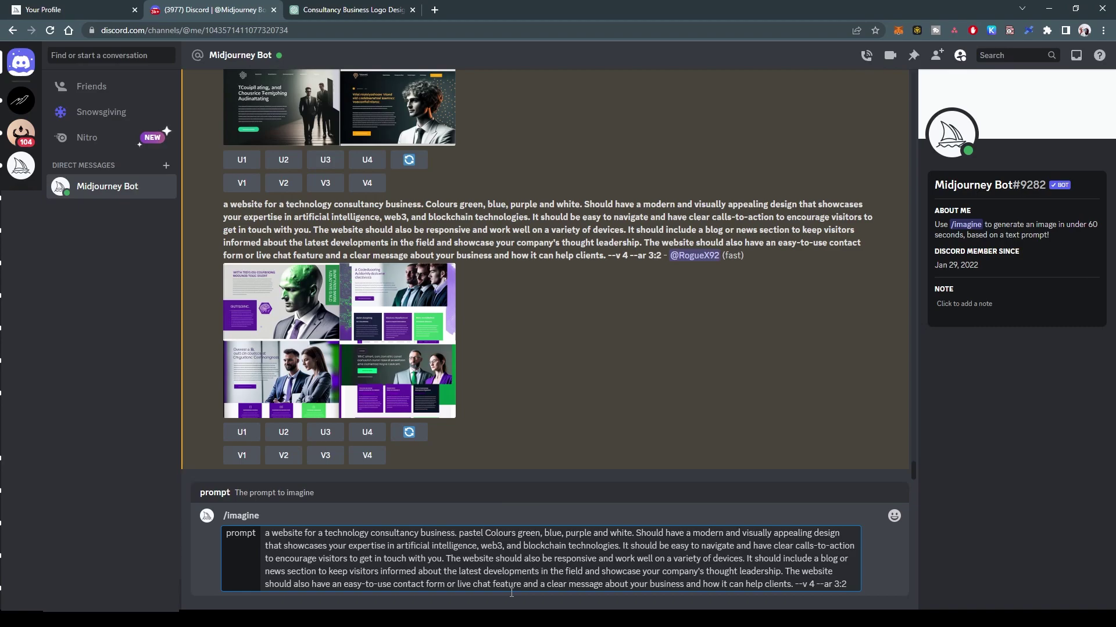
pyautogui.press('Delete')
pyautogui.write('c')
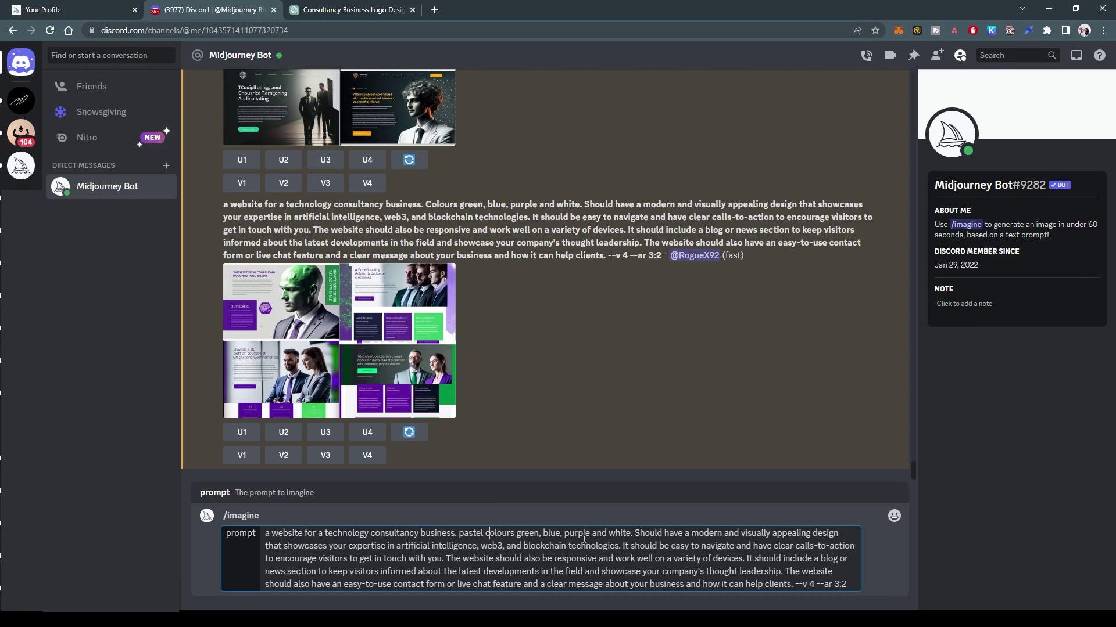
pyautogui.doubleClick(582, 534)
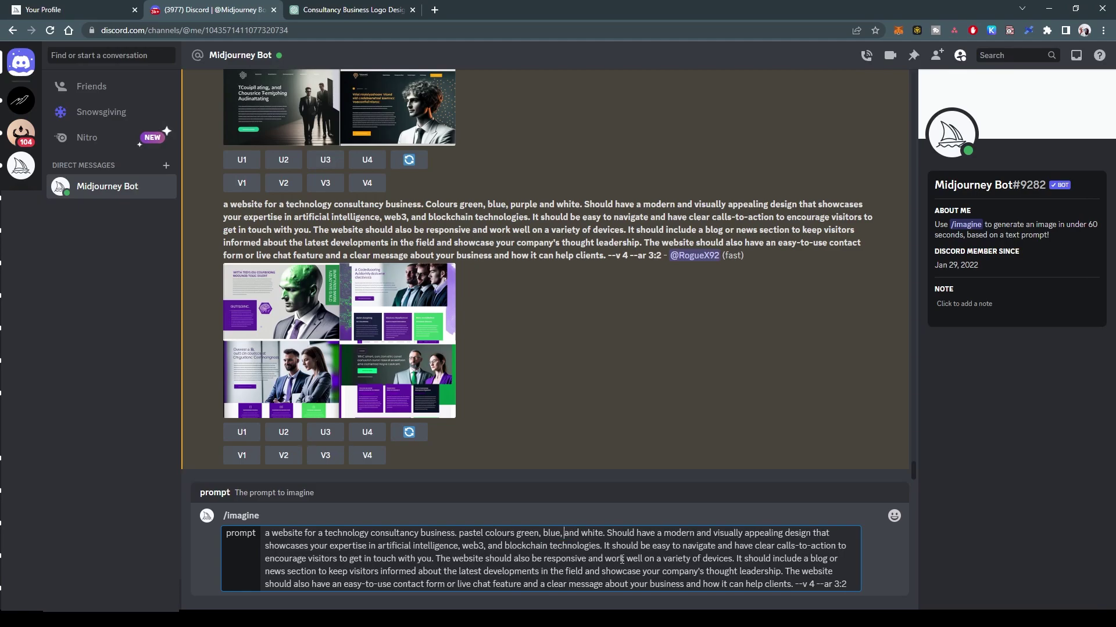
pyautogui.press('BackSpace')
pyautogui.press('BackSpace')
pyautogui.press('BackSpace')
pyautogui.press('Delete')
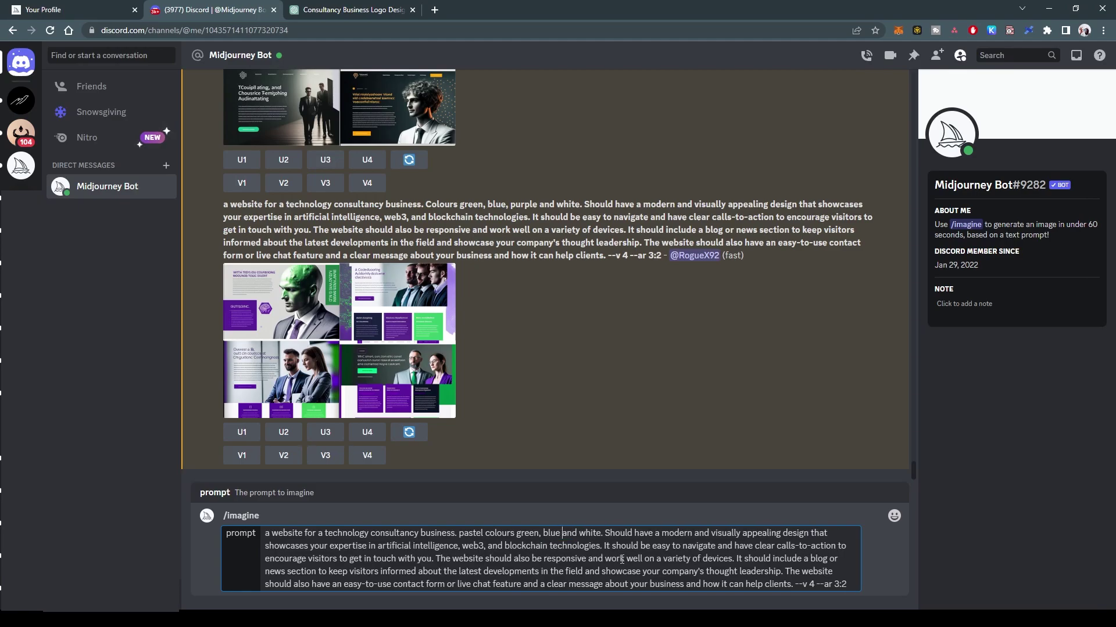
pyautogui.press('Return')
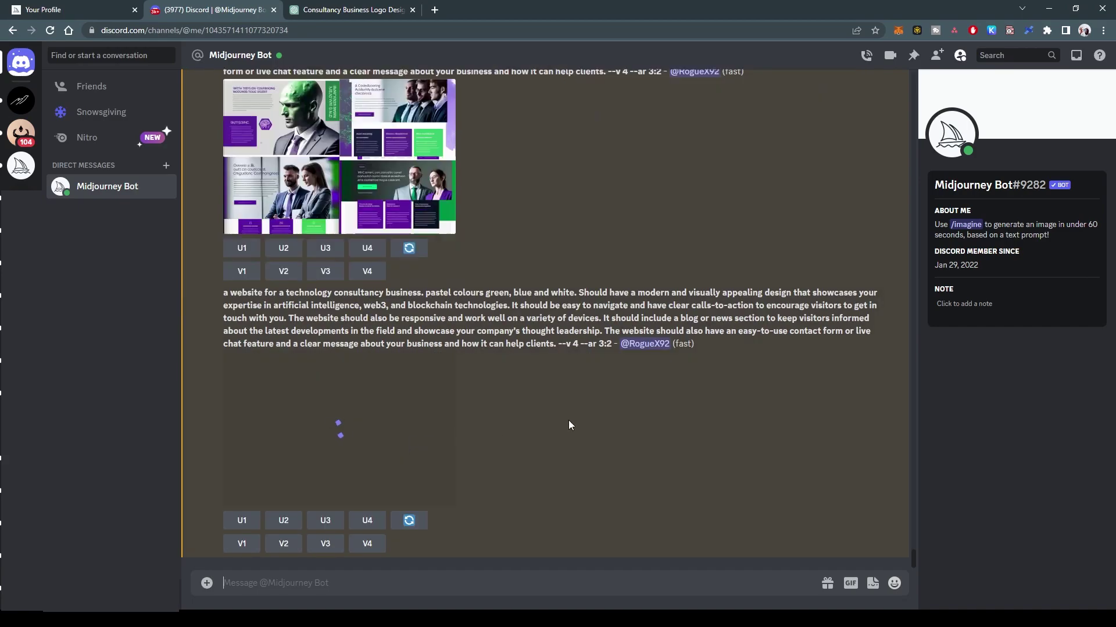
# Preview the pastel website grid, then select ChatGPT's seven-point list of website features.
pyautogui.click(327, 418)
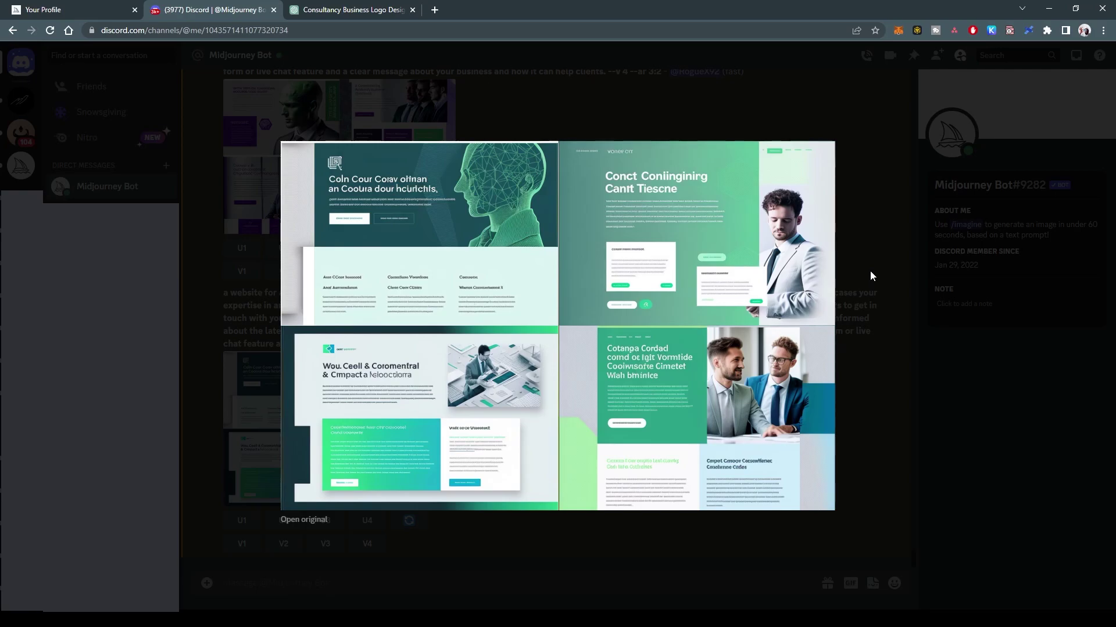
pyautogui.click(870, 270)
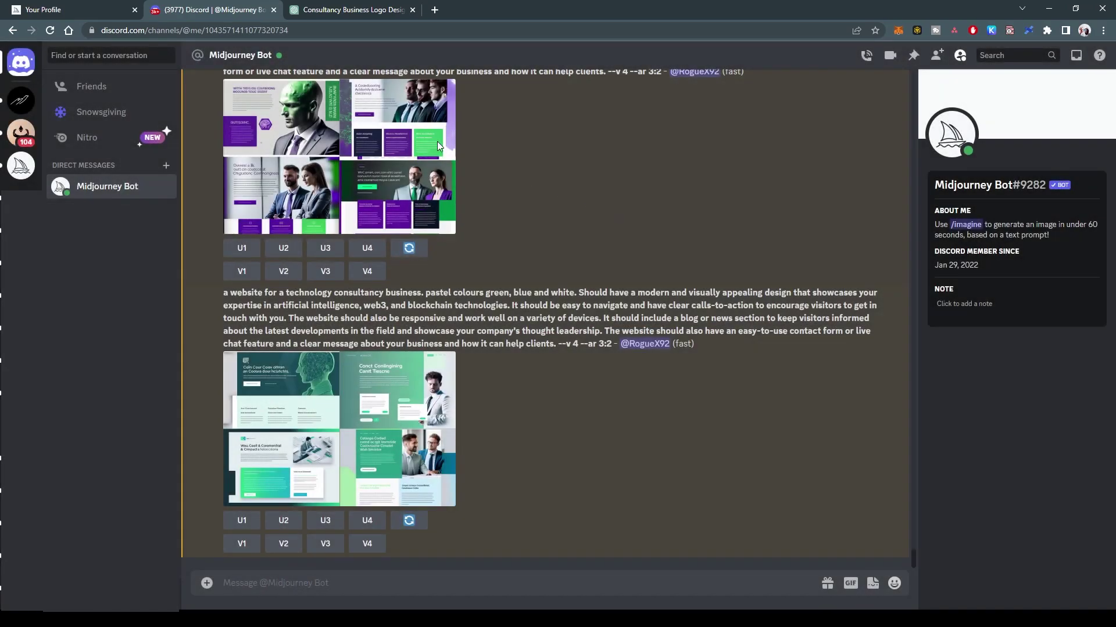
pyautogui.click(342, 9)
pyautogui.scroll(6, 525, 321)
pyautogui.scroll(1, 525, 321)
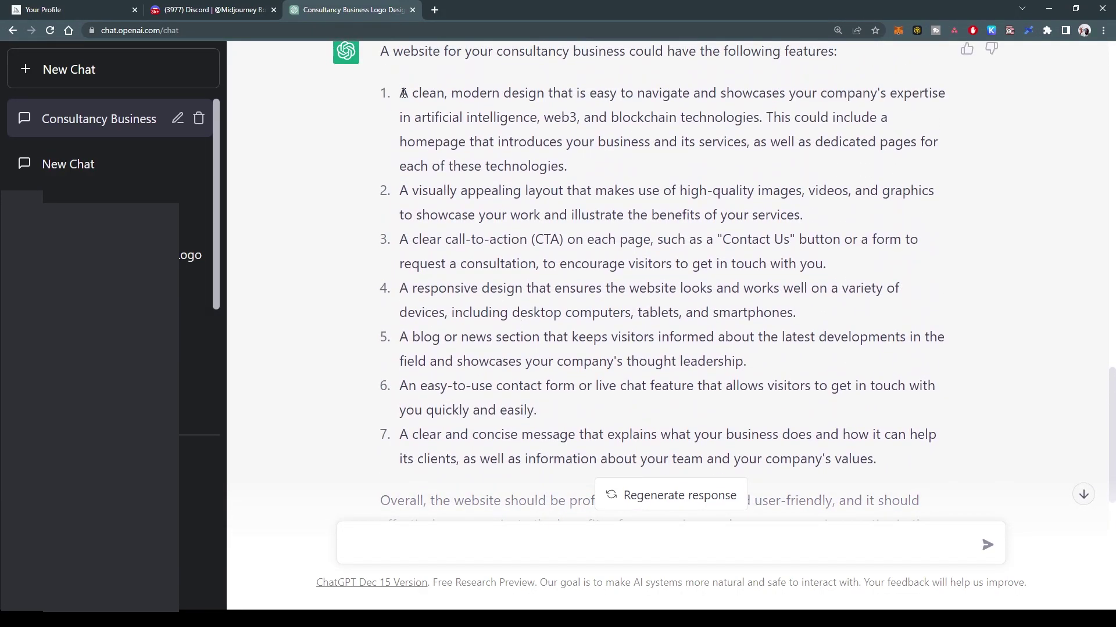
pyautogui.moveTo(400, 93); pyautogui.dragTo(897, 451)
pyautogui.hotkey('ctrl', 'c')
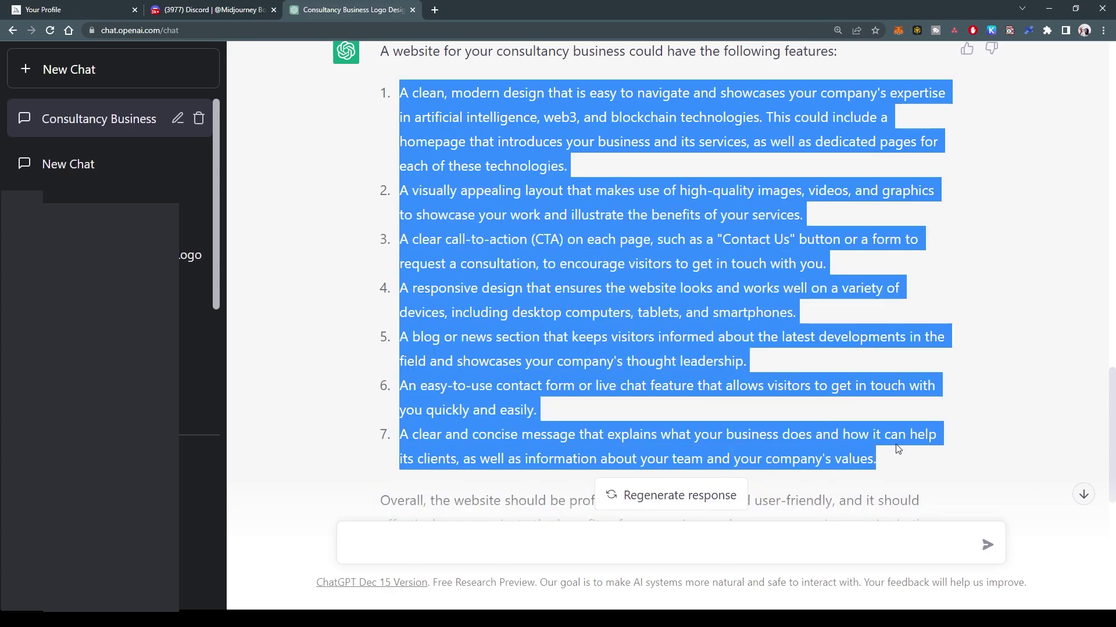
# Paste ChatGPT's website feature list into a new /imagine prompt.
pyautogui.click(174, 10)
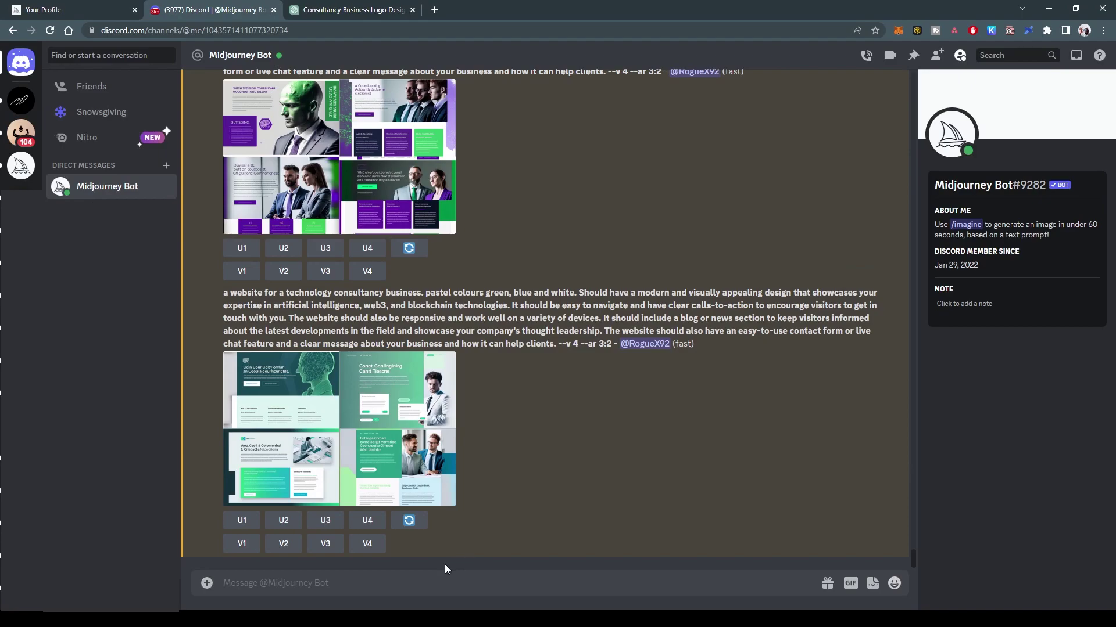
pyautogui.write('/ima')
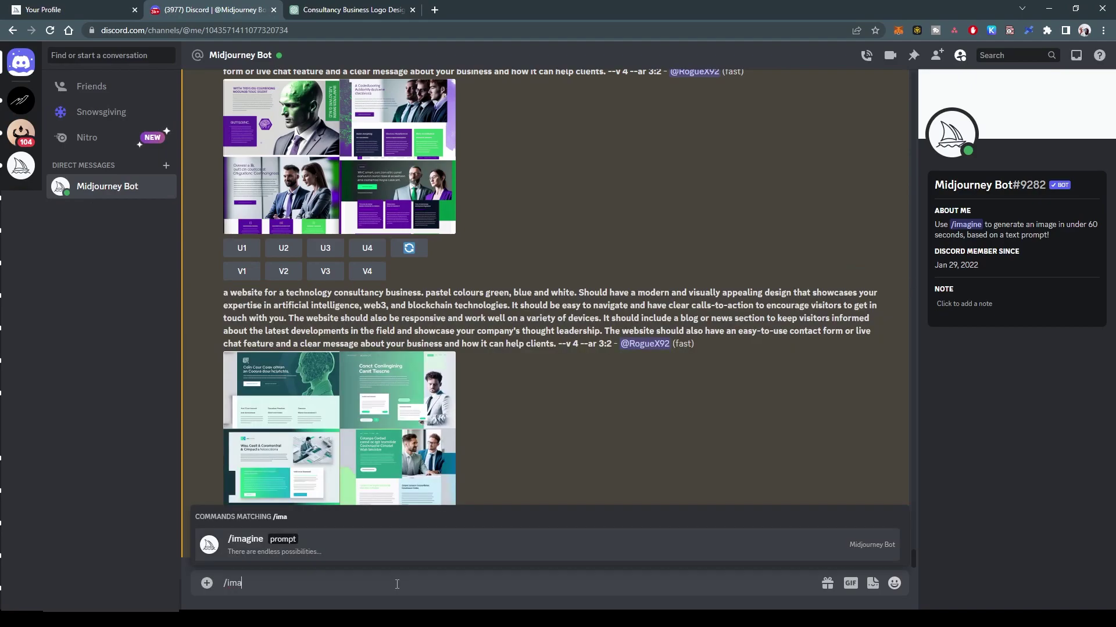
pyautogui.write('gine')
pyautogui.press('Return')
pyautogui.hotkey('ctrl', 'v')
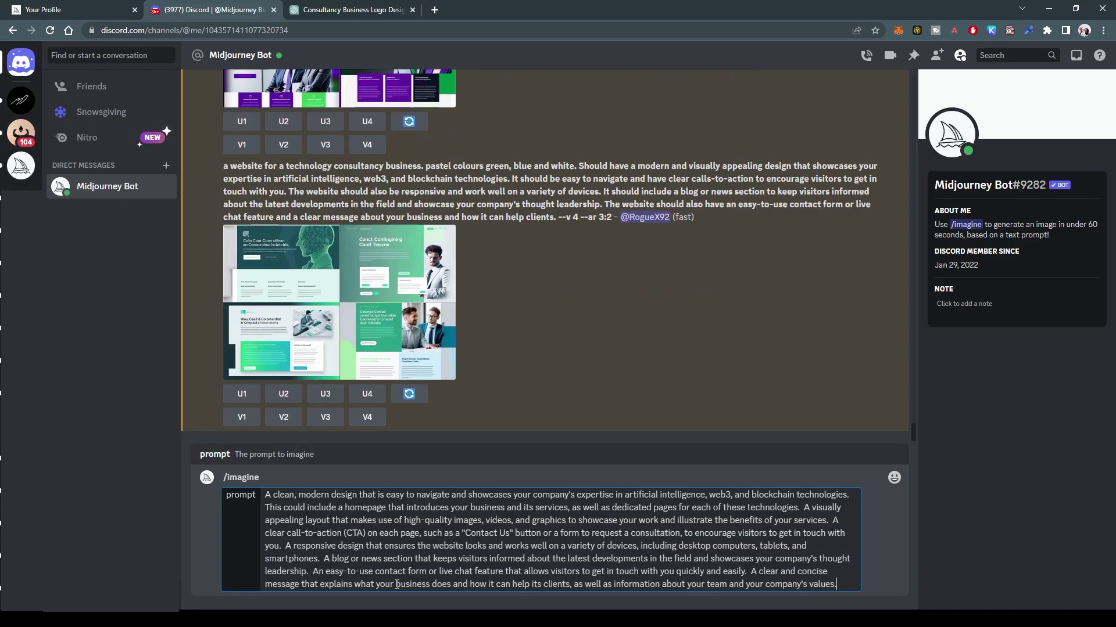
# Prepend ChatGPT's introductory line to the prompt, ending it with a colon and changing 'could have' to 'with'.
pyautogui.click(314, 9)
pyautogui.moveTo(379, 147); pyautogui.dragTo(837, 147)
pyautogui.hotkey('ctrl', 'c')
pyautogui.click(209, 10)
pyautogui.hotkey('ctrl', 'Home')
pyautogui.hotkey('ctrl', 'v')
pyautogui.press('BackSpace')
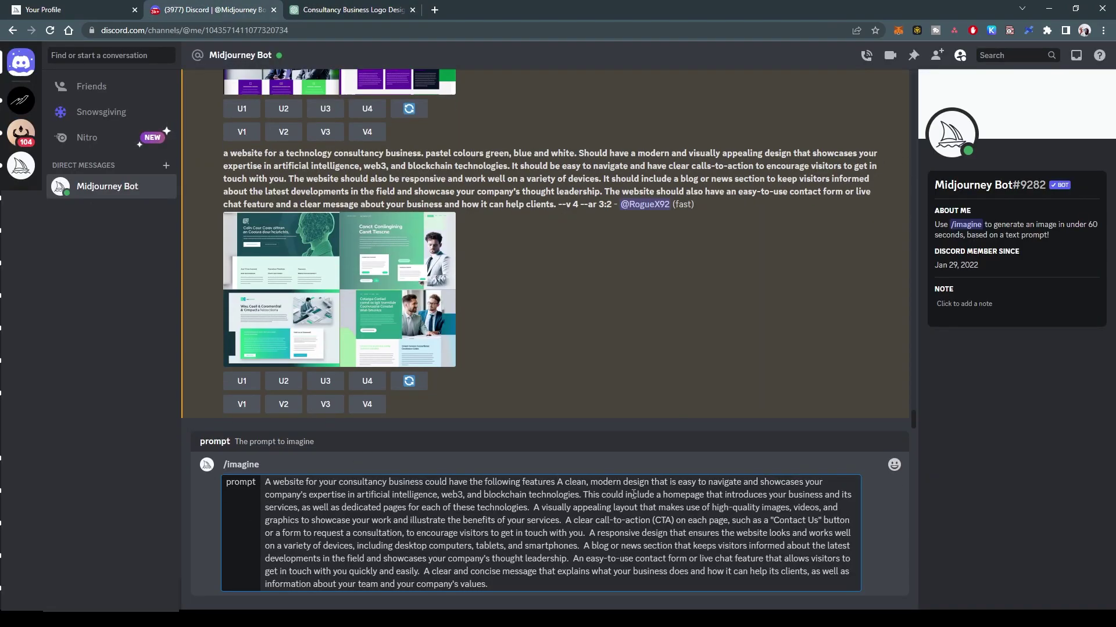
pyautogui.write(':')
pyautogui.hotkey('ctrl', 'Left')
pyautogui.hotkey('ctrl', 'Left')
pyautogui.hotkey('ctrl', 'Left')
pyautogui.hotkey('ctrl', 'shift', 'Left')
pyautogui.hotkey('ctrl', 'shift', 'Left')
pyautogui.write('with')
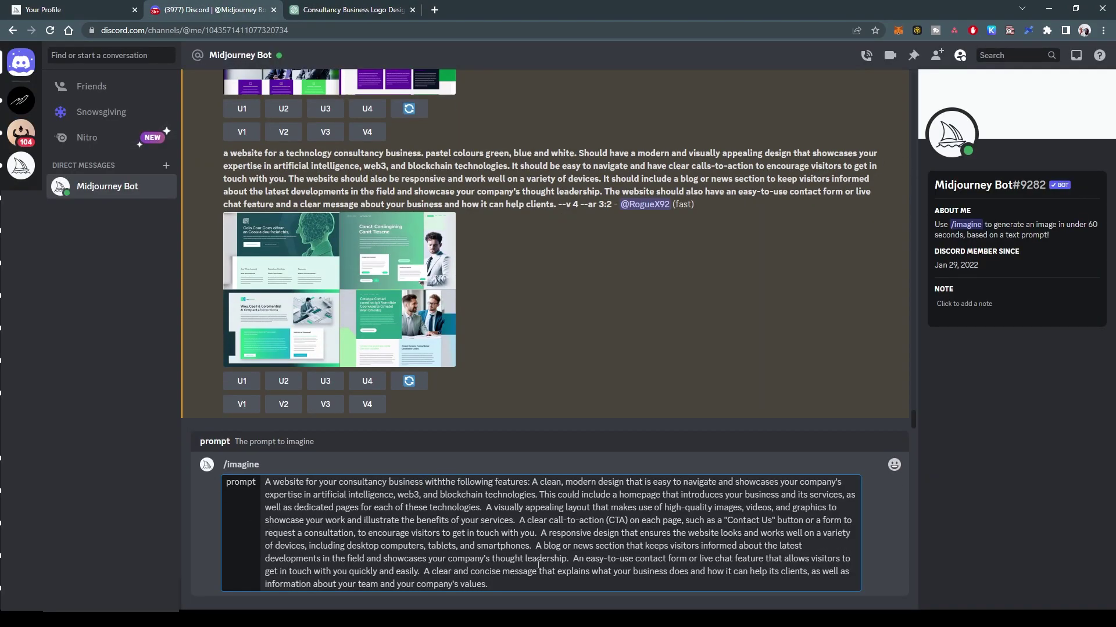
# Append 'primary colors blue, green white --v 4' with a 1:1 ratio and submit.
pyautogui.click(529, 585)
pyautogui.write('prima')
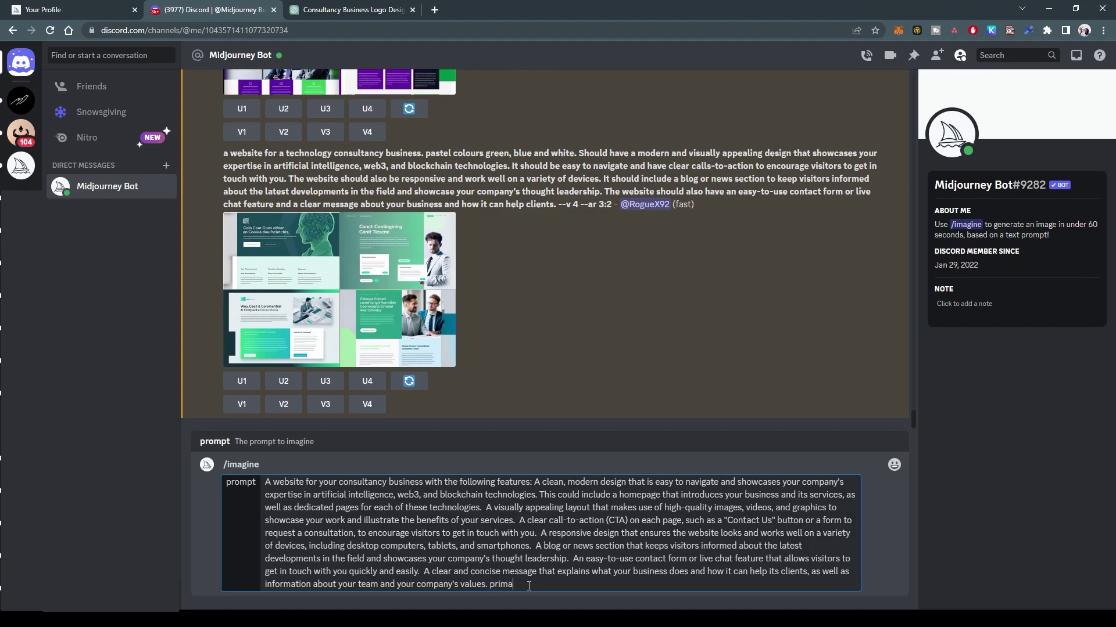
pyautogui.write('ry colors blue, green white --v 4 --var 1:1')
pyautogui.press('Return')
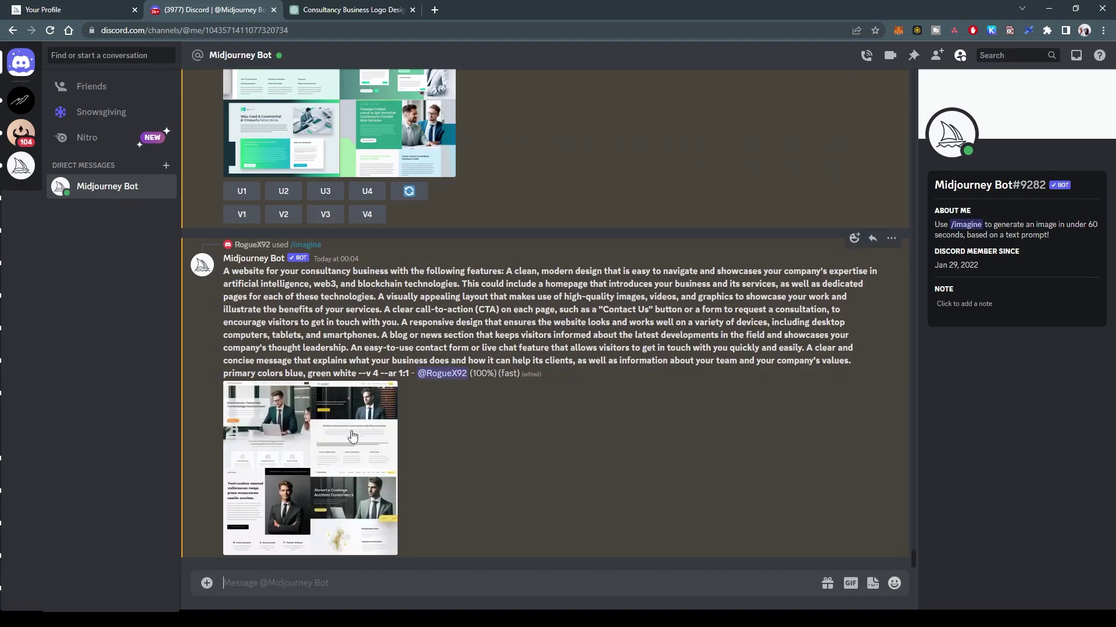
# Compare the new square website grid with the earlier dark grid, then upscale the third dark design (U3).
pyautogui.click(312, 459)
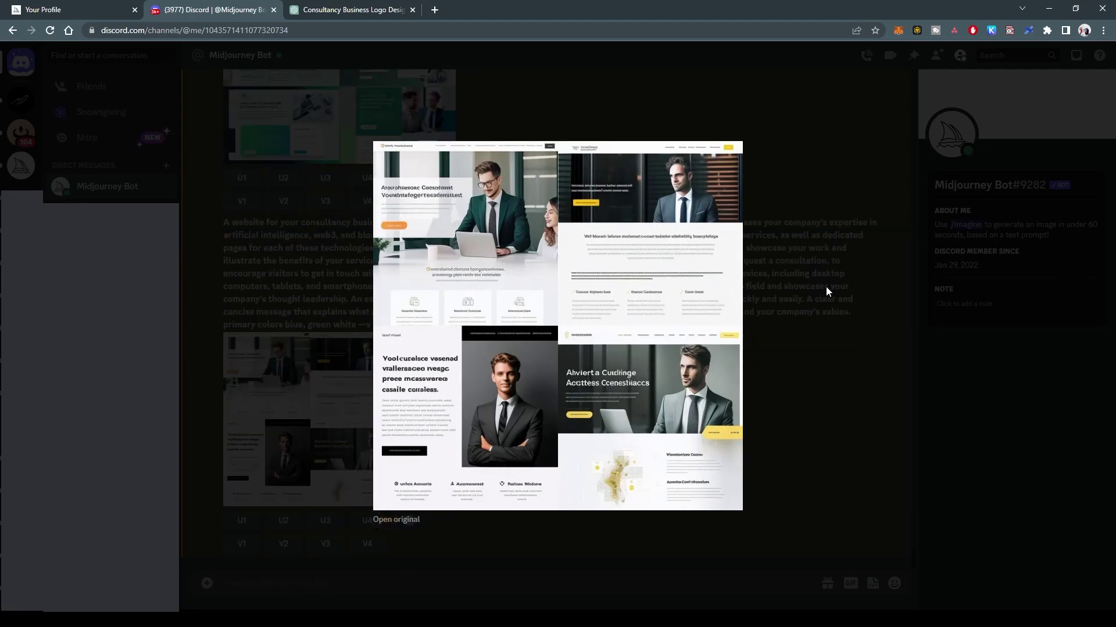
pyautogui.click(788, 344)
pyautogui.scroll(10, 608, 276)
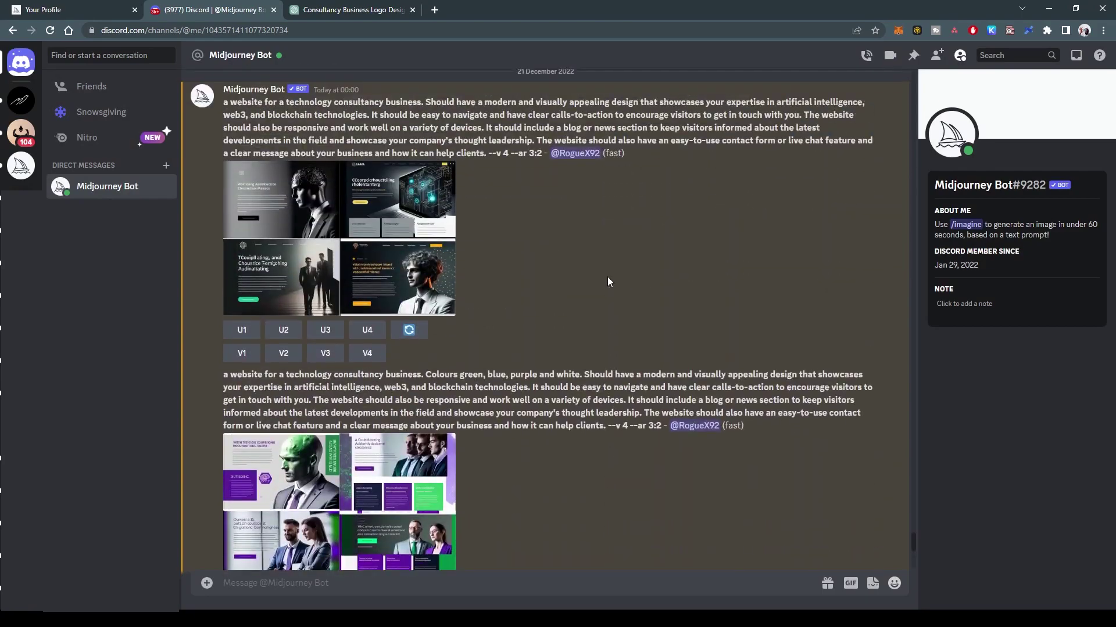
pyautogui.scroll(7, 602, 279)
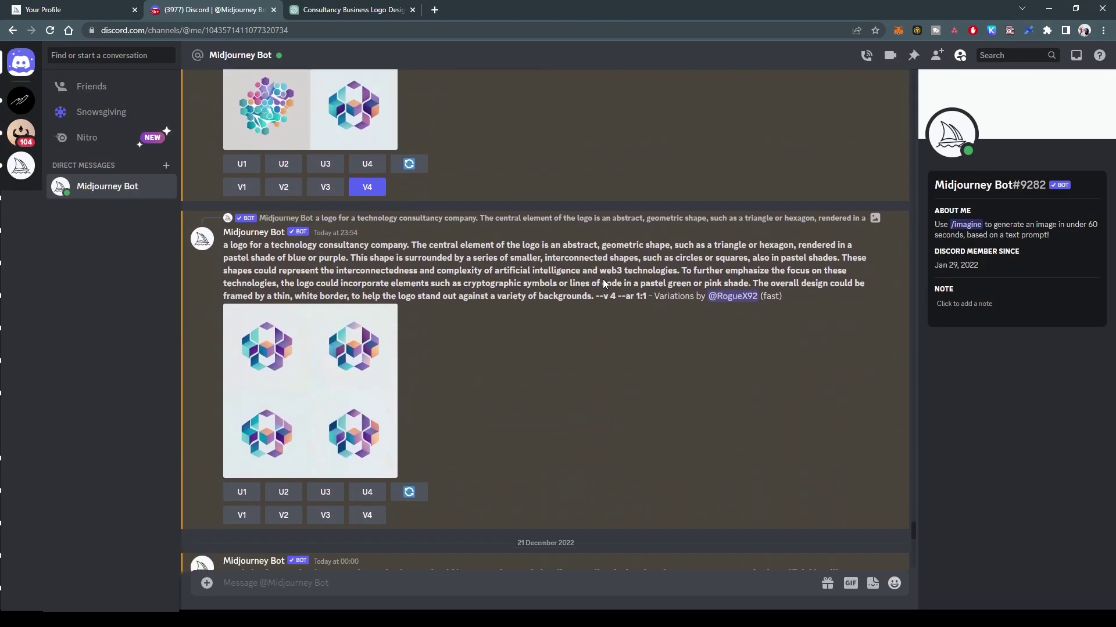
pyautogui.scroll(-9, 601, 279)
pyautogui.click(326, 154)
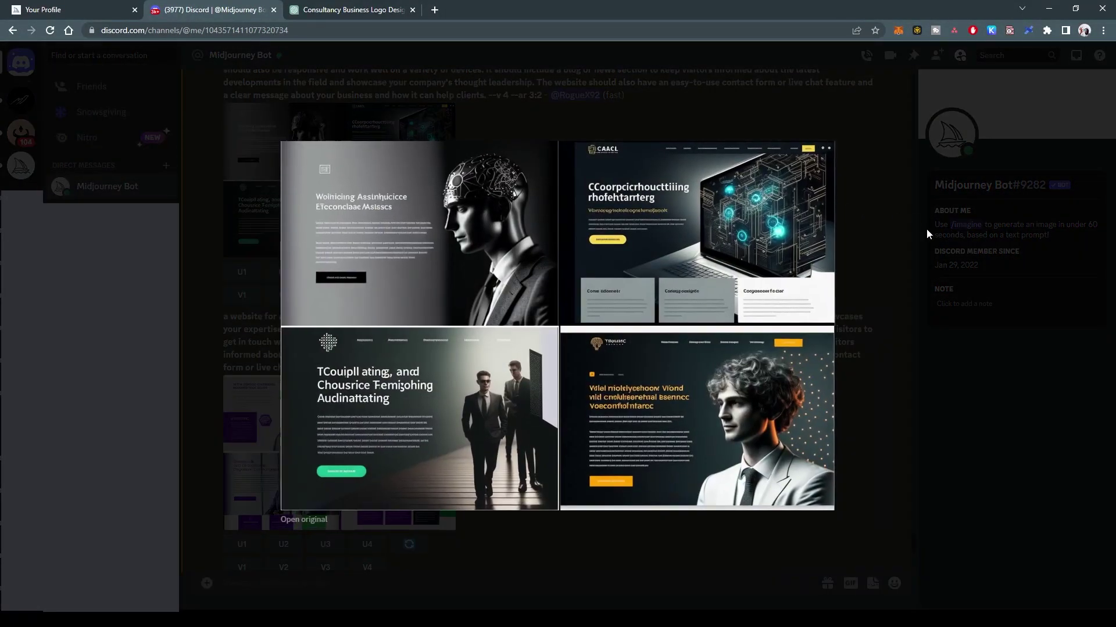
pyautogui.click(884, 235)
pyautogui.scroll(3, 414, 192)
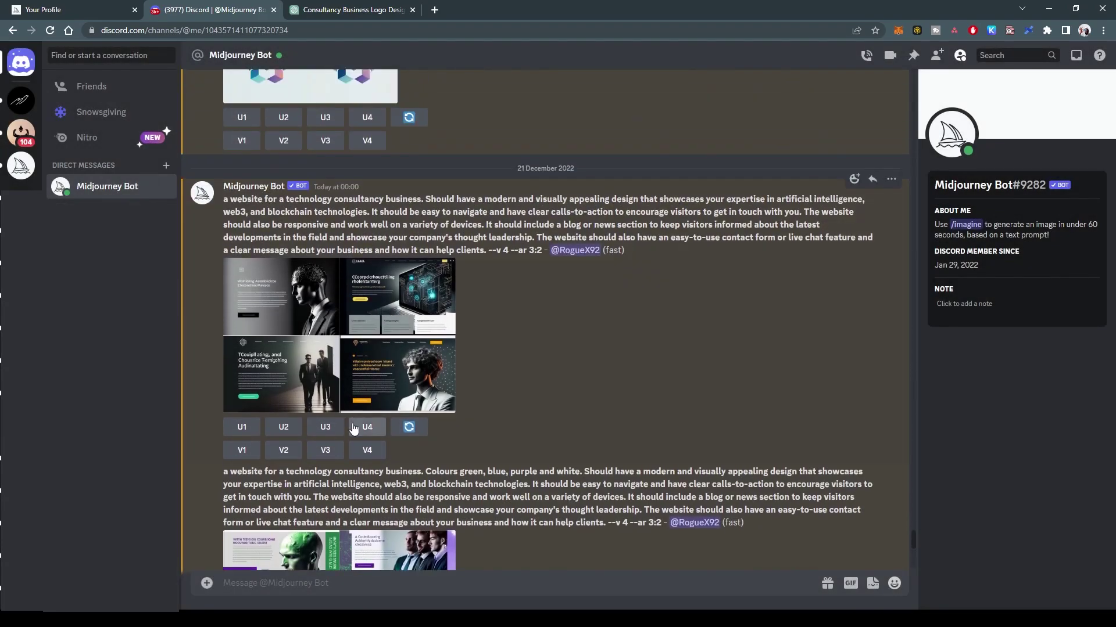
pyautogui.click(319, 427)
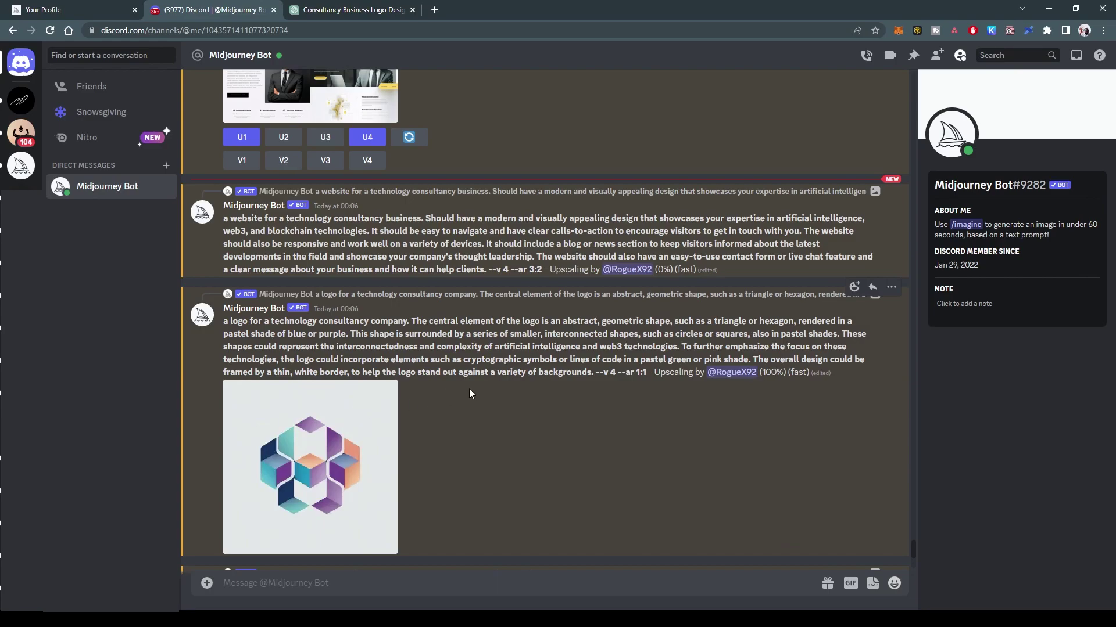
# View the upscaled hexagon logo and the light office, dark and yellow-accent website mockups at full size.
pyautogui.click(327, 348)
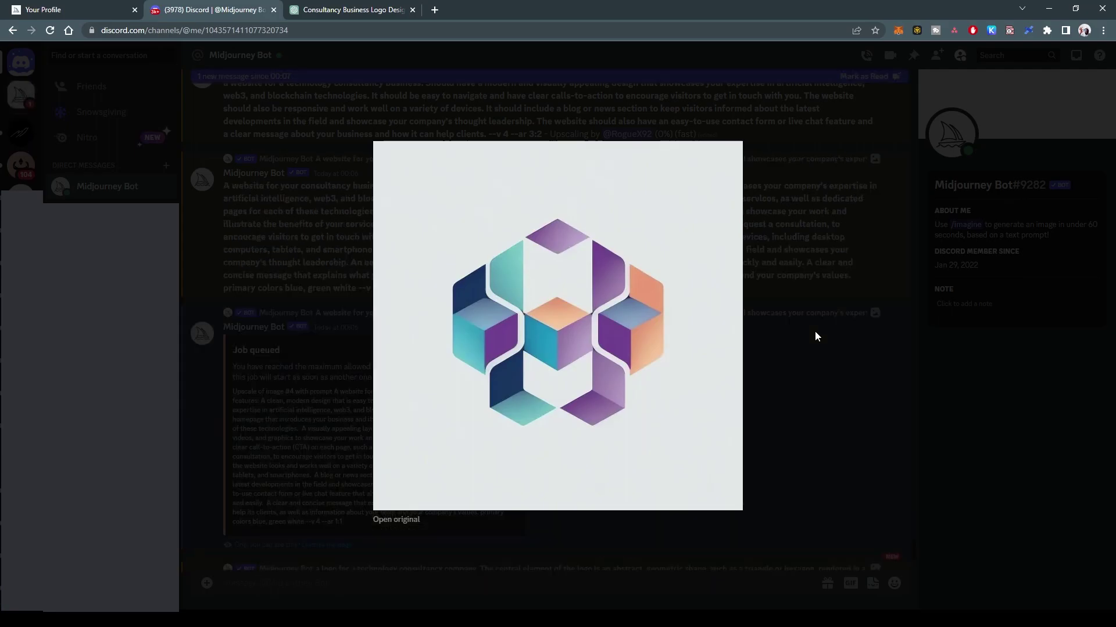
pyautogui.click(815, 330)
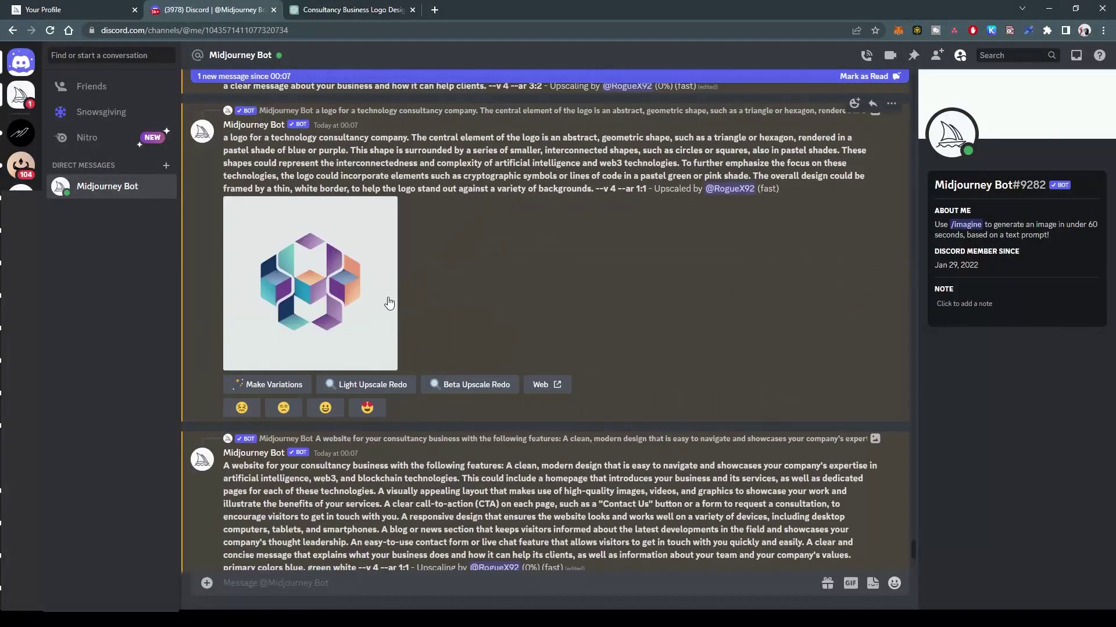
pyautogui.scroll(-5, 407, 314)
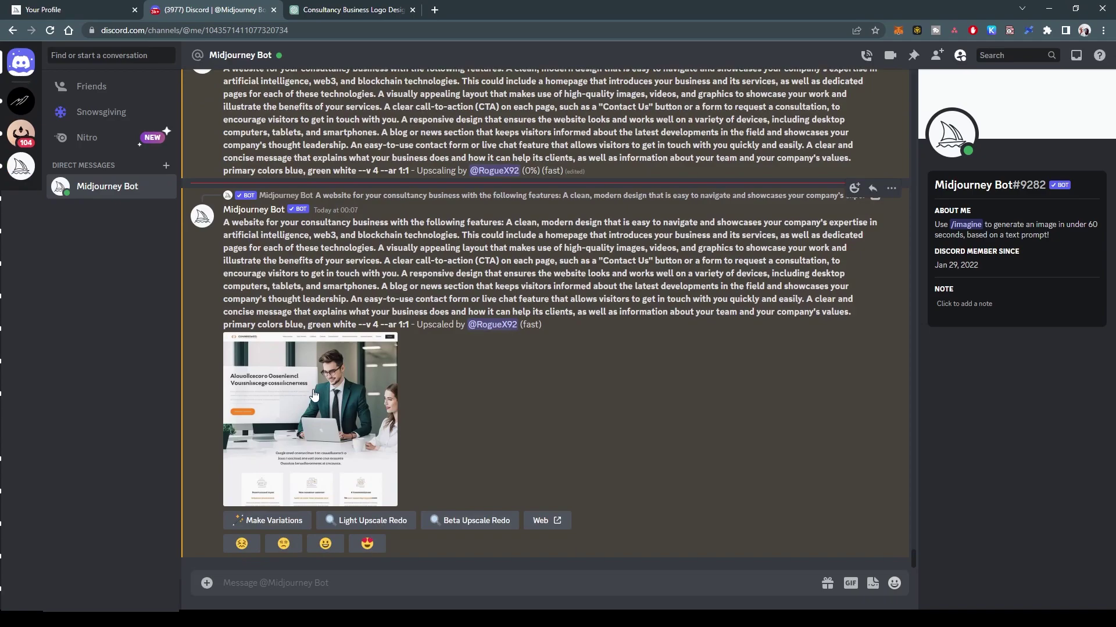
pyautogui.click(314, 388)
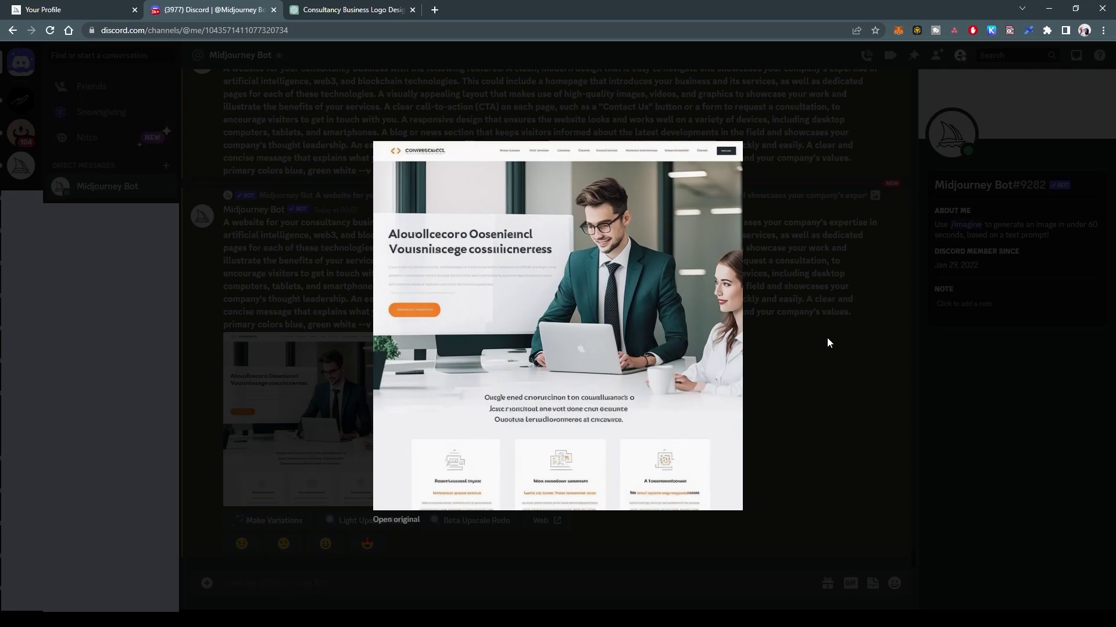
pyautogui.click(803, 364)
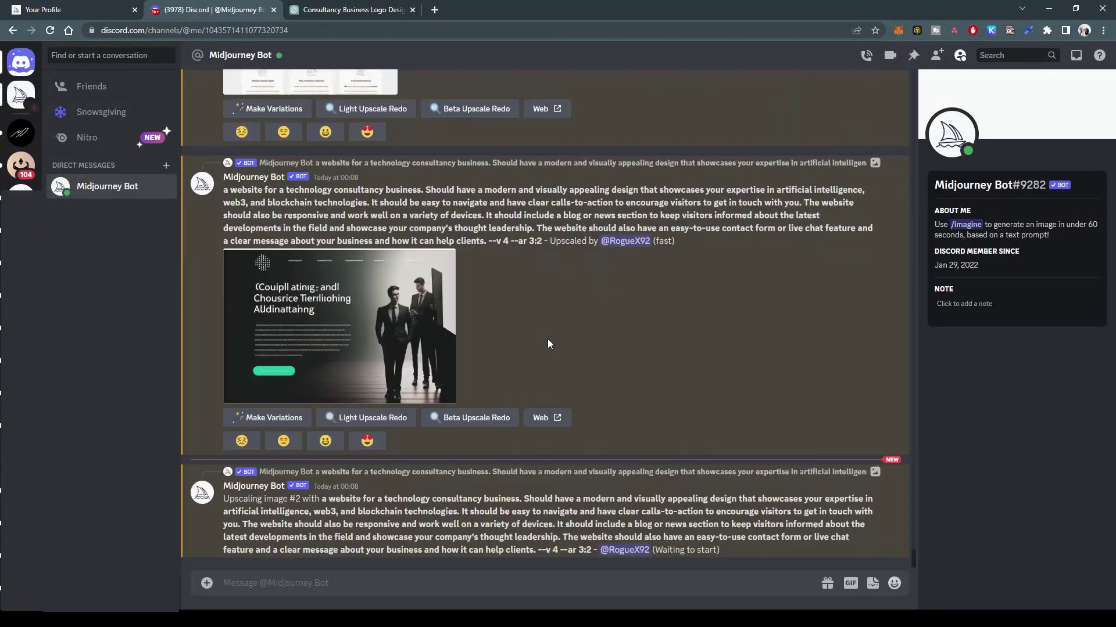
pyautogui.click(305, 311)
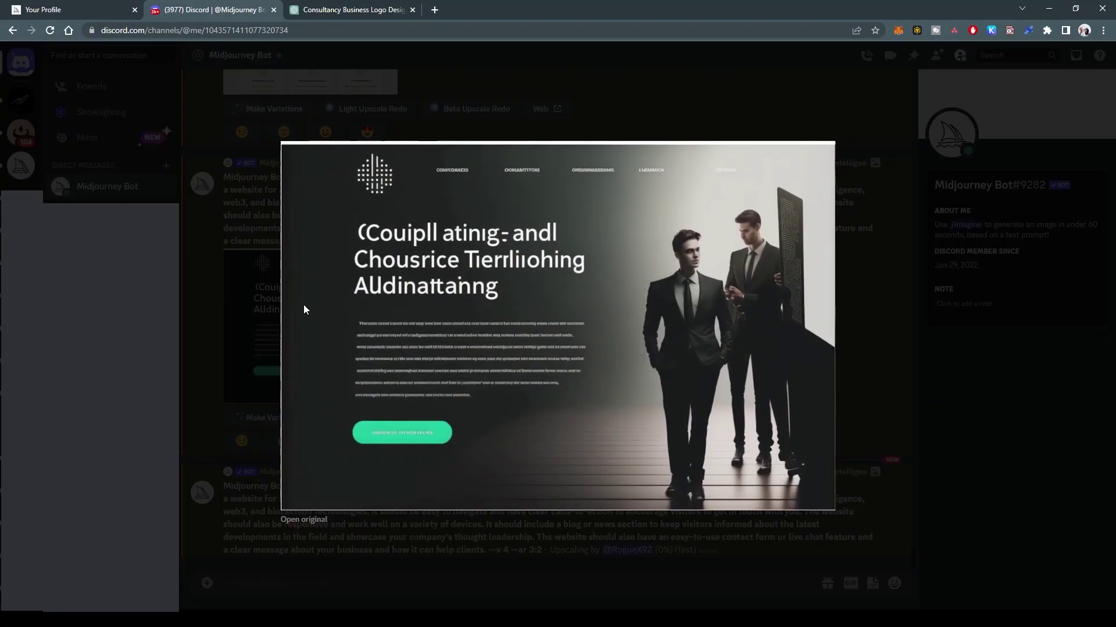
pyautogui.click(861, 286)
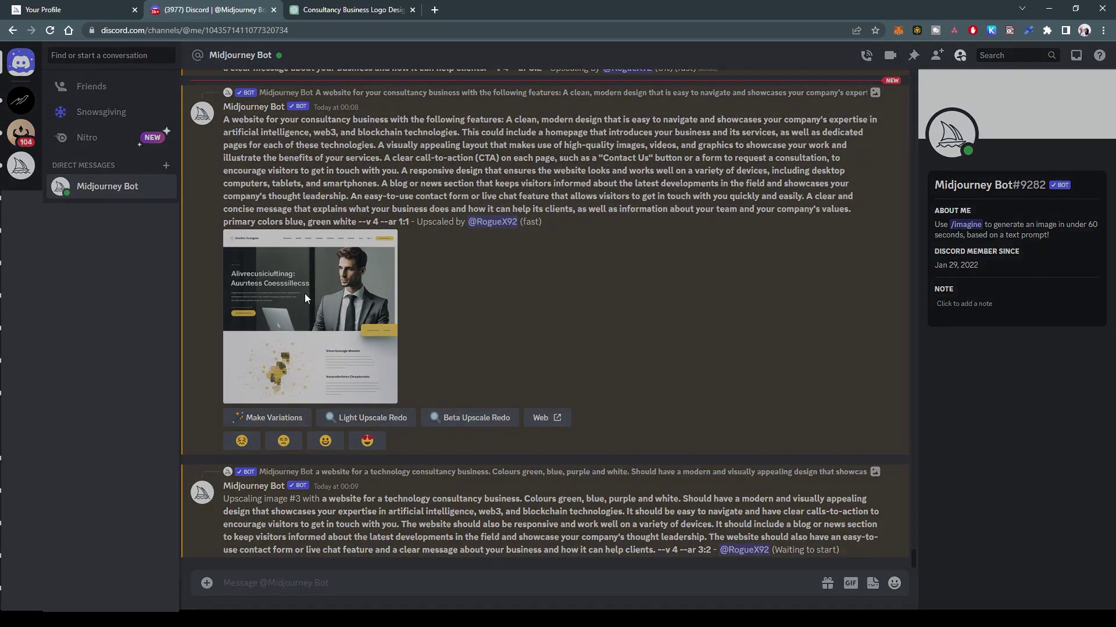
pyautogui.click(305, 297)
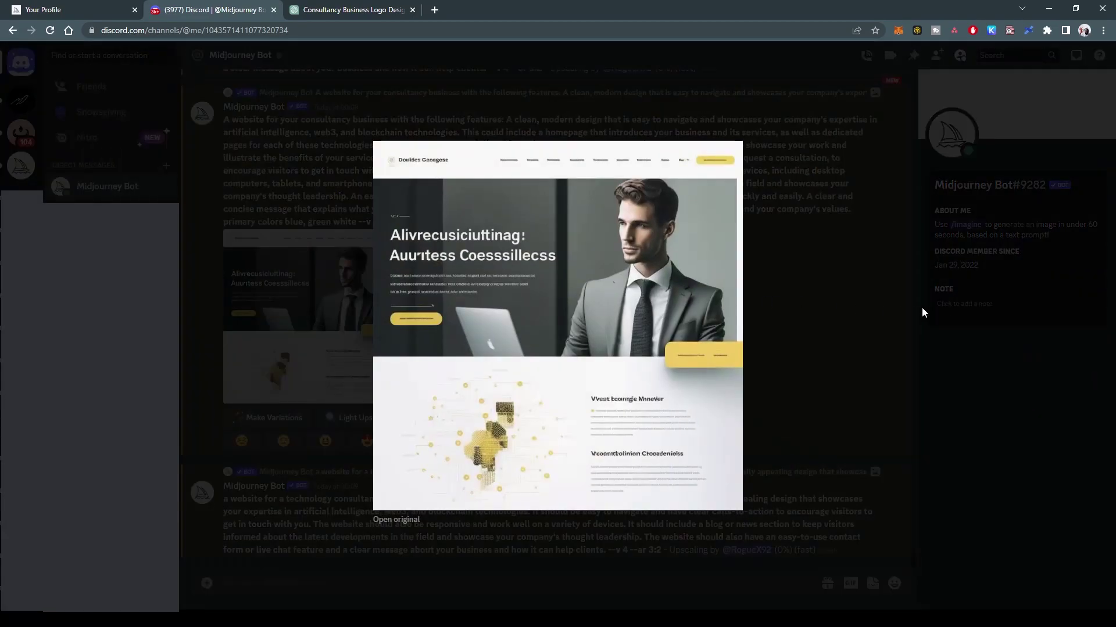
pyautogui.click(821, 295)
pyautogui.scroll(-2, 668, 349)
pyautogui.click(271, 229)
# Close the enlarged office website preview to return to the chat.
pyautogui.click(804, 270)
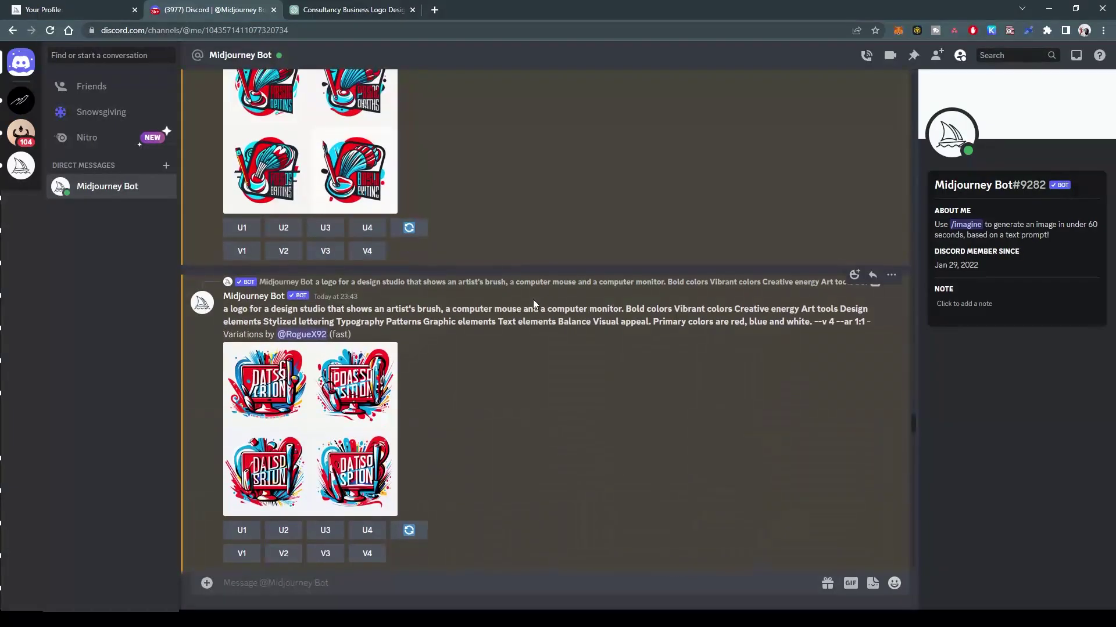
# Review the red-and-blue brush, monitor variations and pastel design-studio logo grids.
pyautogui.scroll(3, 532, 298)
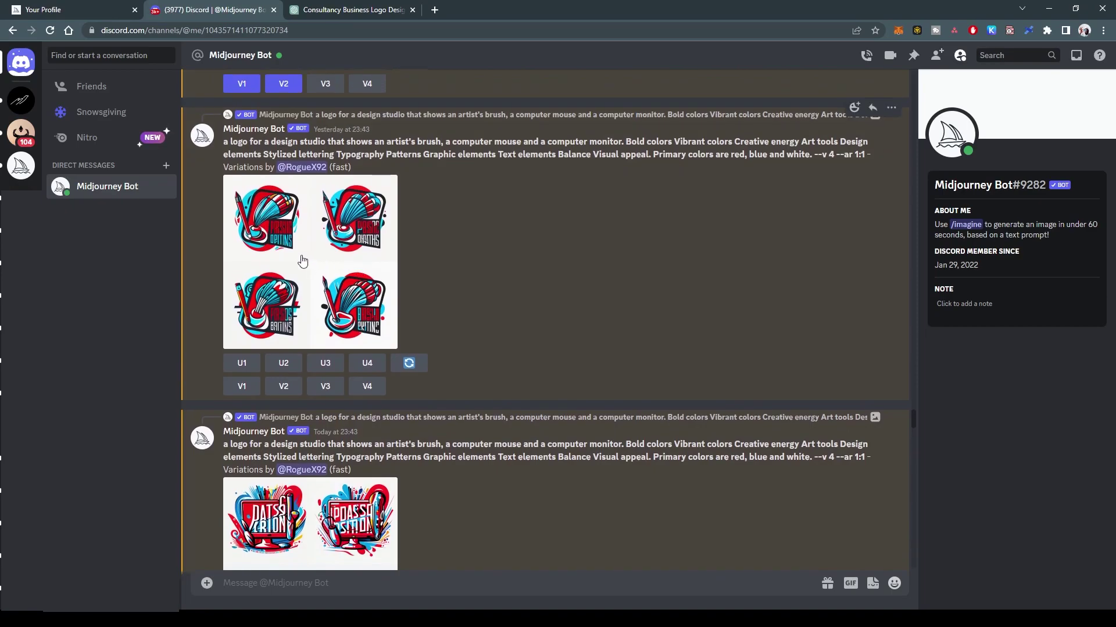
pyautogui.click(301, 255)
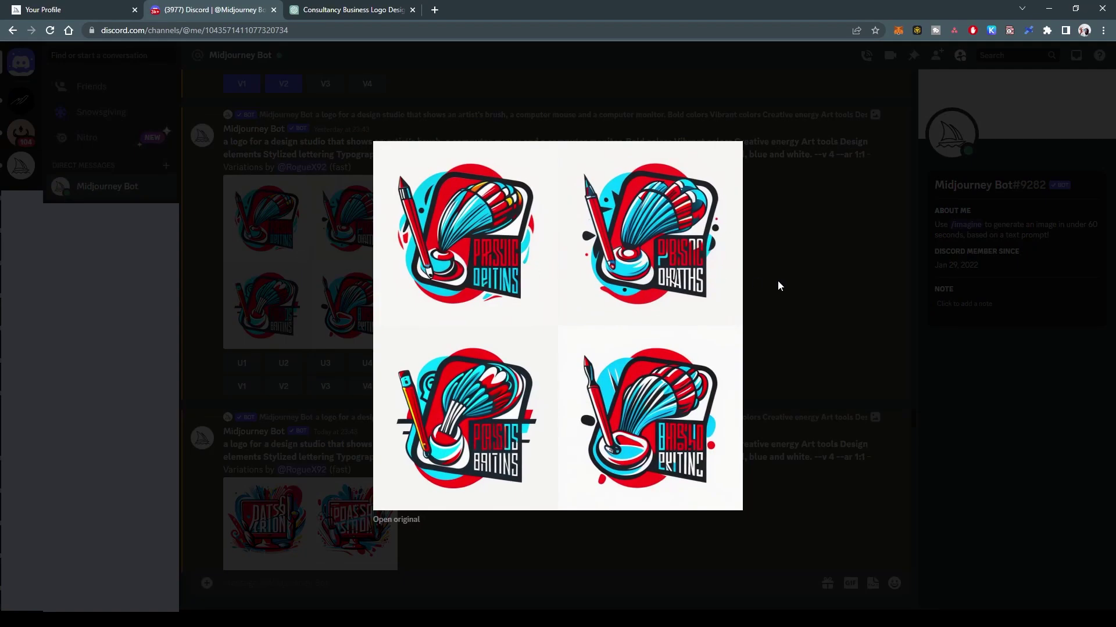
pyautogui.click(778, 280)
pyautogui.scroll(-4, 469, 442)
pyautogui.click(322, 320)
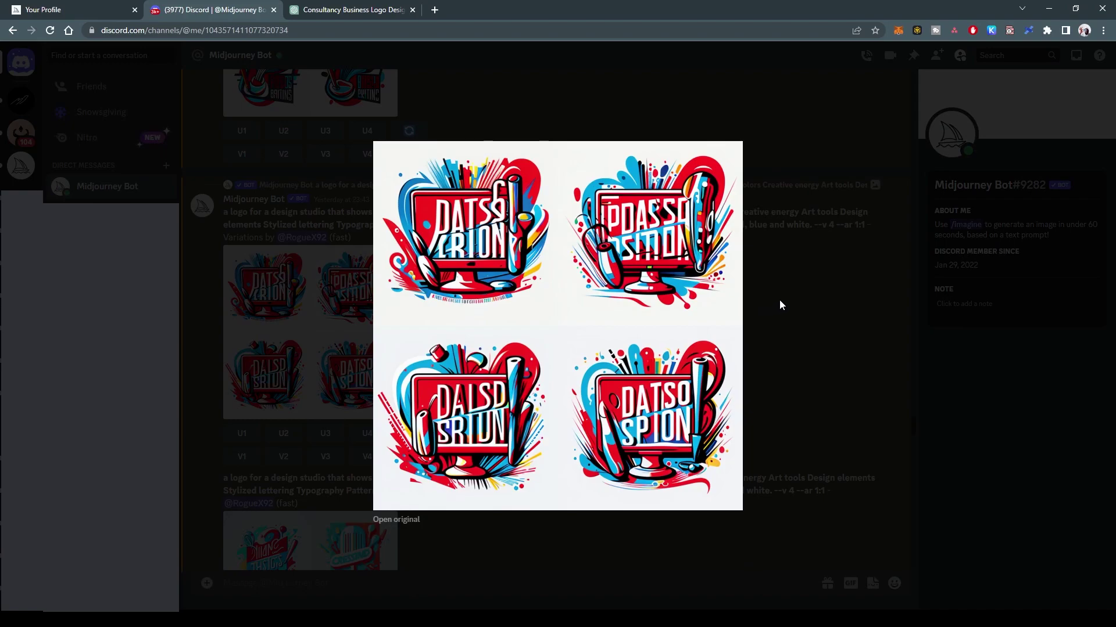
pyautogui.click(779, 300)
pyautogui.scroll(-6, 412, 458)
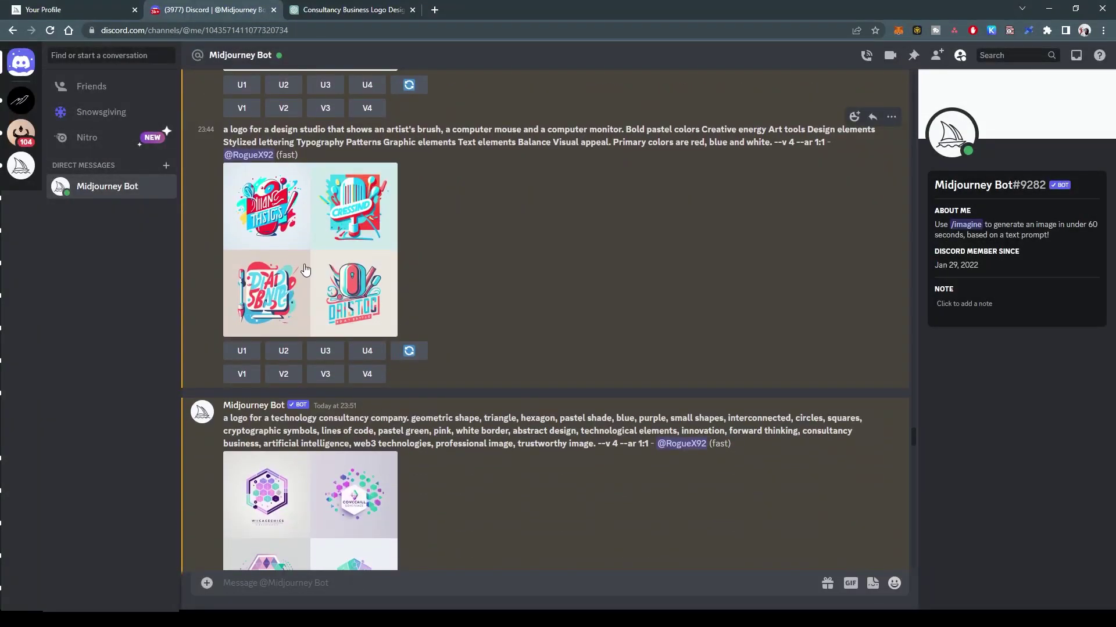
pyautogui.click(304, 269)
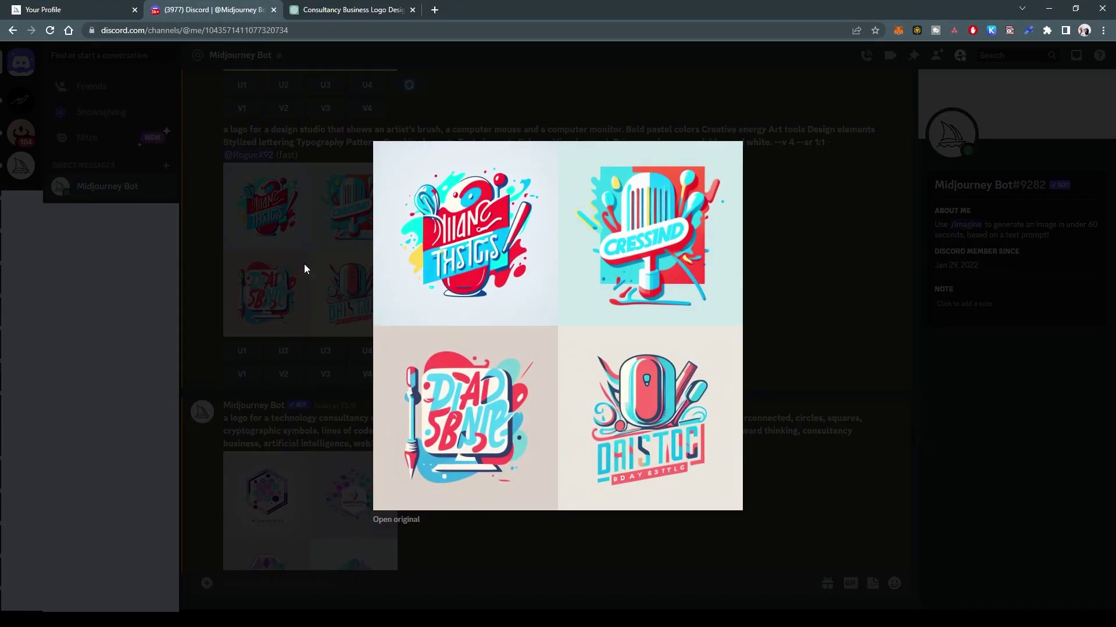
pyautogui.click(775, 280)
# Scroll back to the gold personal-consultancy logo grid and view it enlarged.
pyautogui.scroll(10, 628, 340)
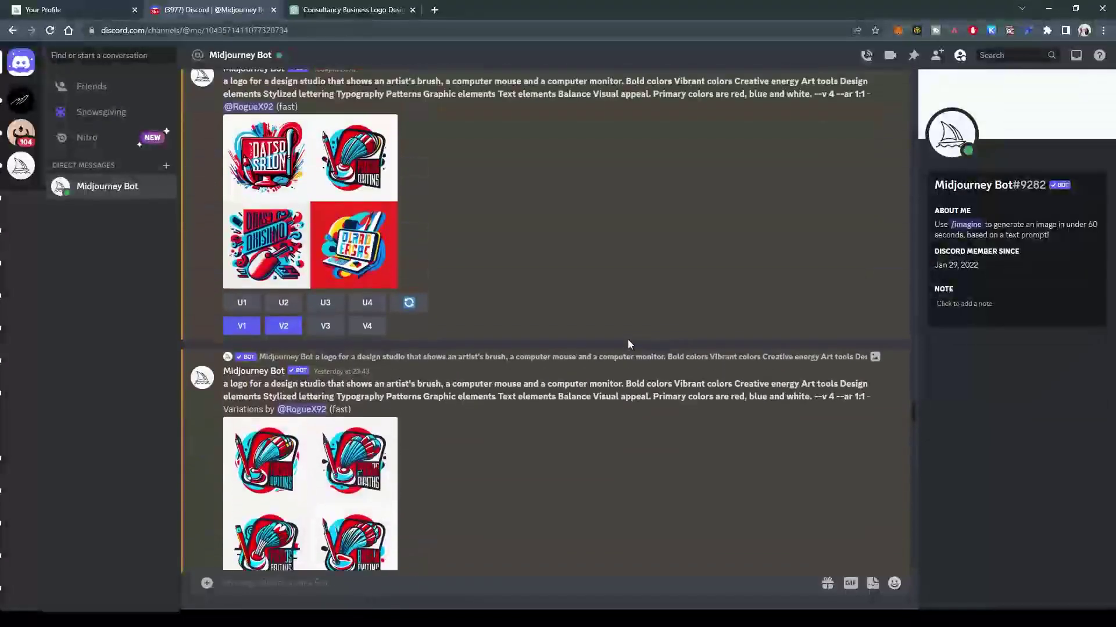
pyautogui.scroll(10, 628, 345)
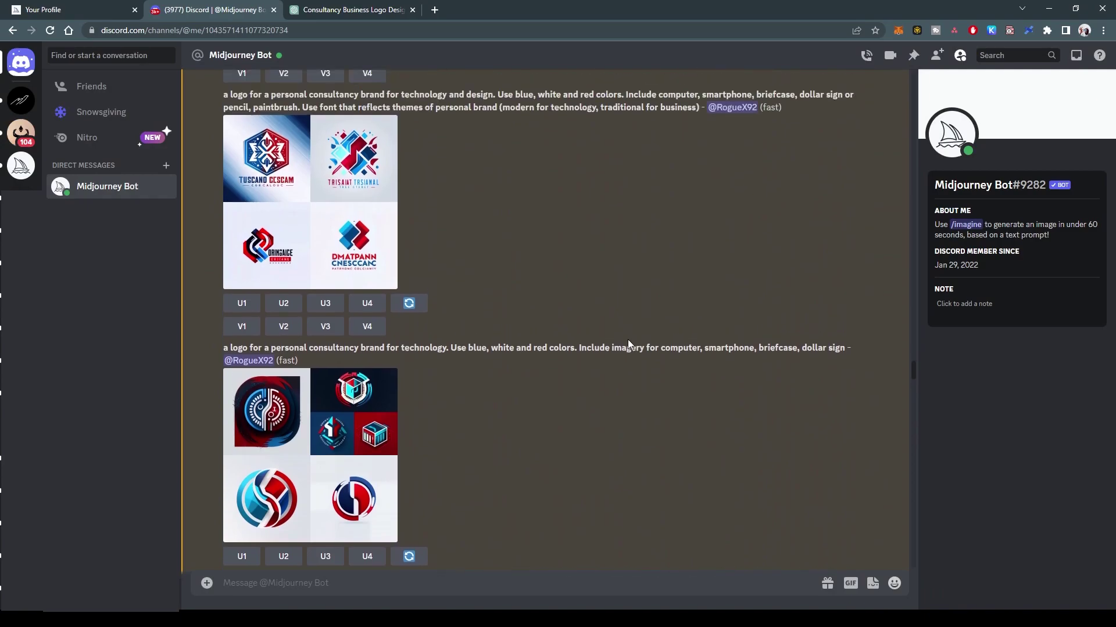
pyautogui.scroll(10, 627, 344)
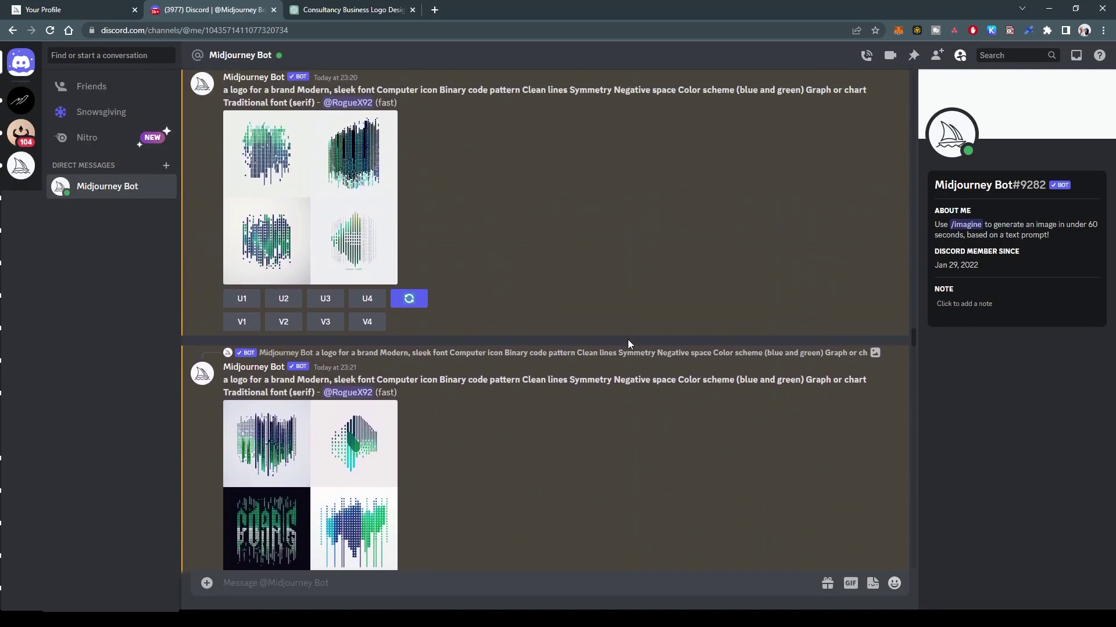
pyautogui.scroll(-5, 628, 343)
pyautogui.scroll(1, 301, 356)
pyautogui.click(301, 348)
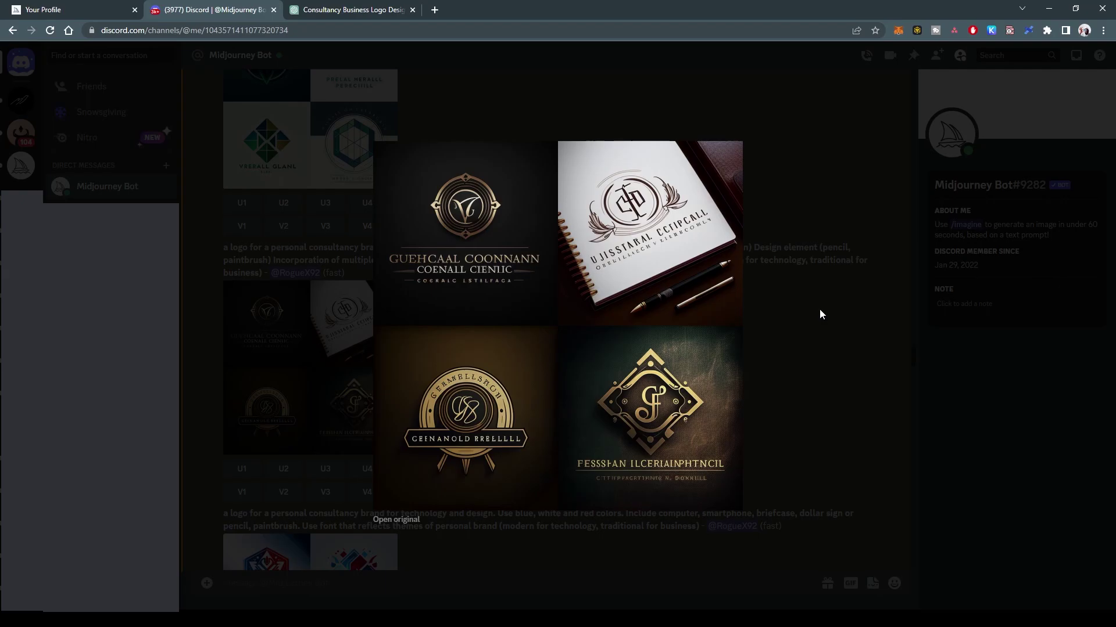
pyautogui.click(819, 310)
# Review the software development logo grid, then open the tourism elephant-and-palm-tree logo grid.
pyautogui.scroll(10, 304, 264)
pyautogui.scroll(10, 314, 266)
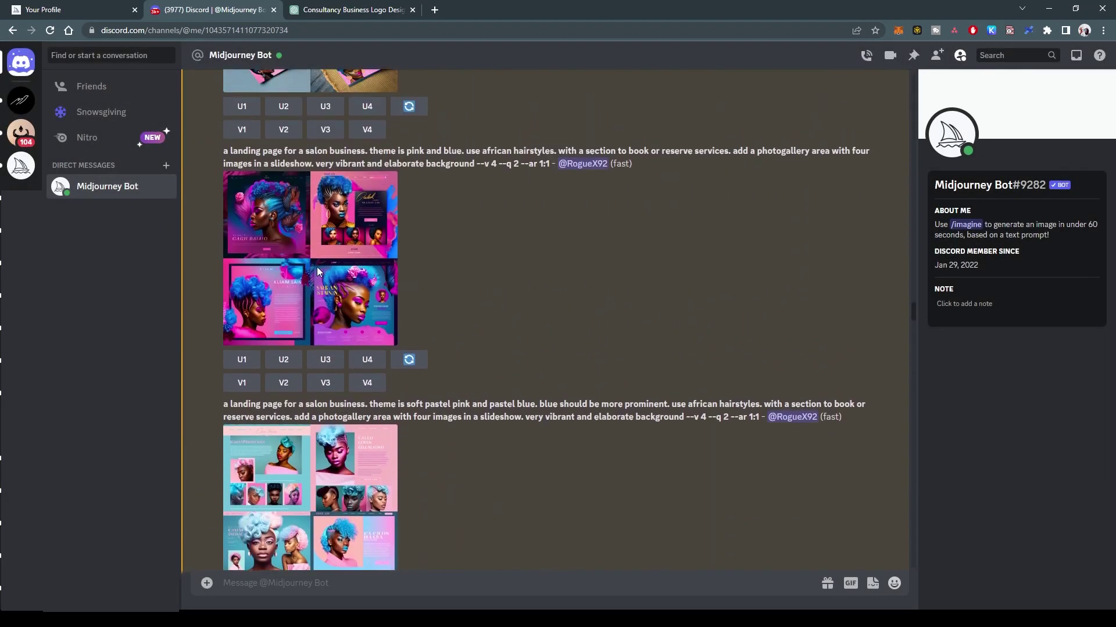
pyautogui.scroll(10, 323, 270)
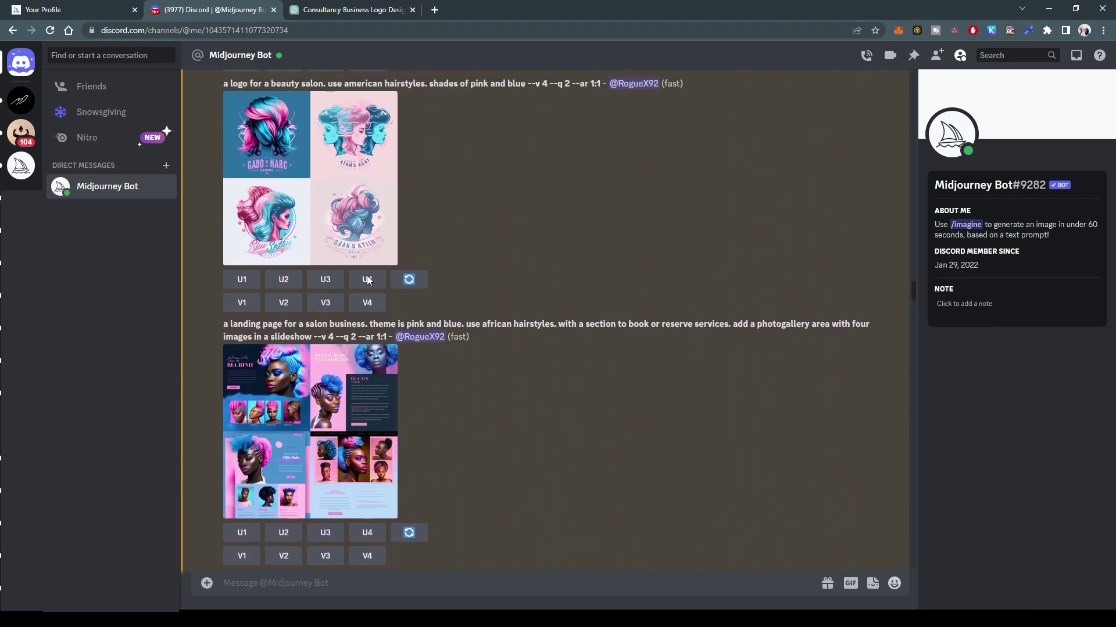
pyautogui.scroll(5, 372, 276)
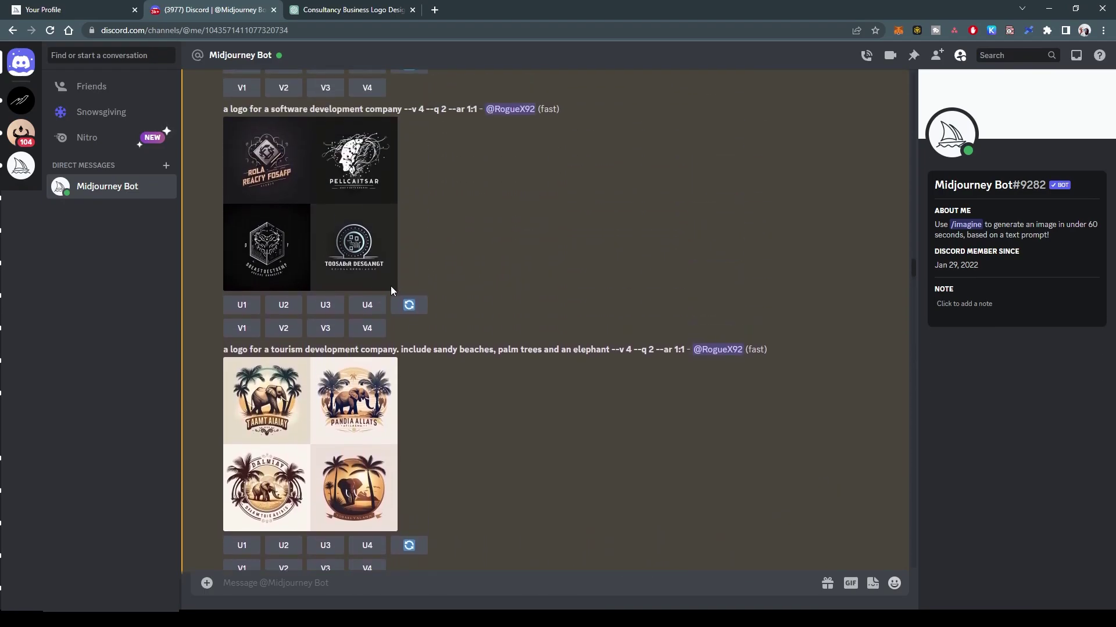
pyautogui.scroll(3, 390, 286)
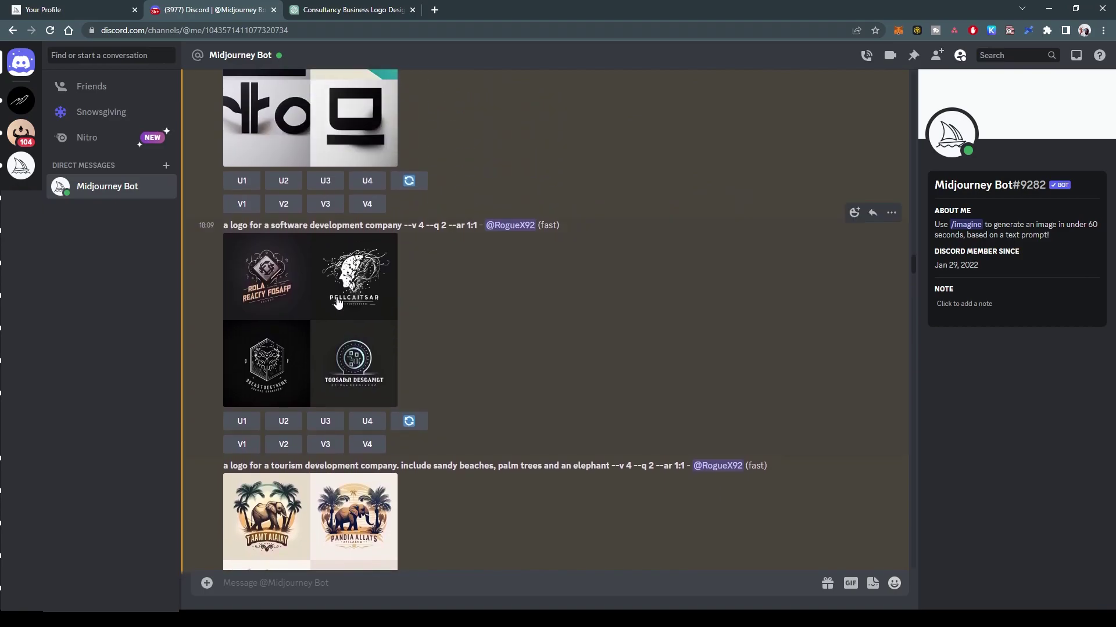
pyautogui.click(309, 293)
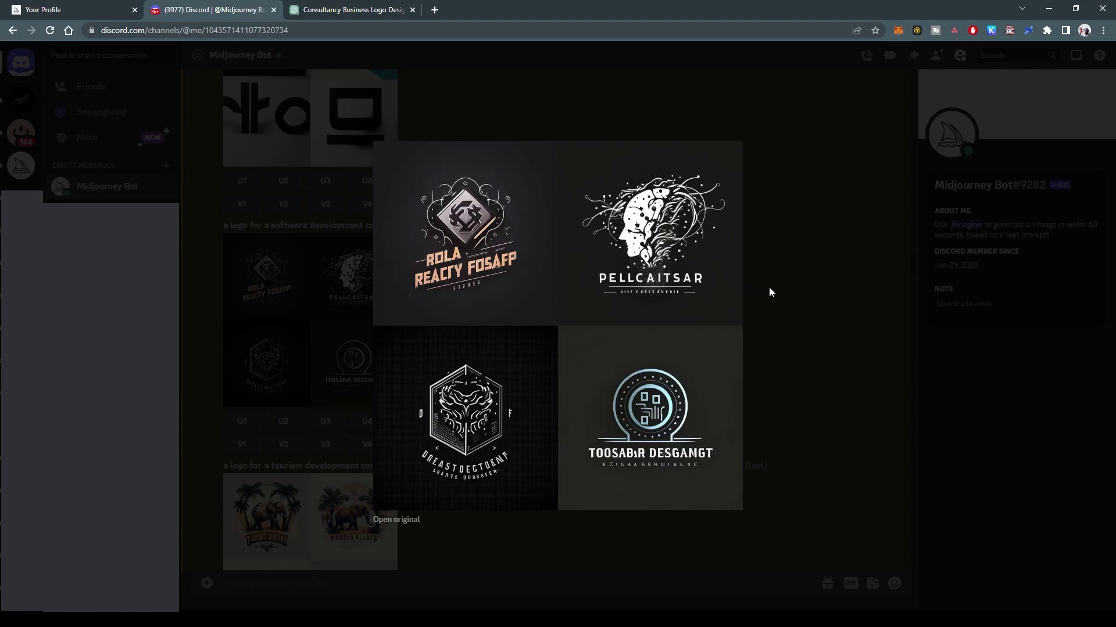
pyautogui.click(769, 287)
pyautogui.scroll(-2, 492, 420)
pyautogui.scroll(3, 349, 419)
pyautogui.scroll(-5, 317, 433)
pyautogui.click(302, 347)
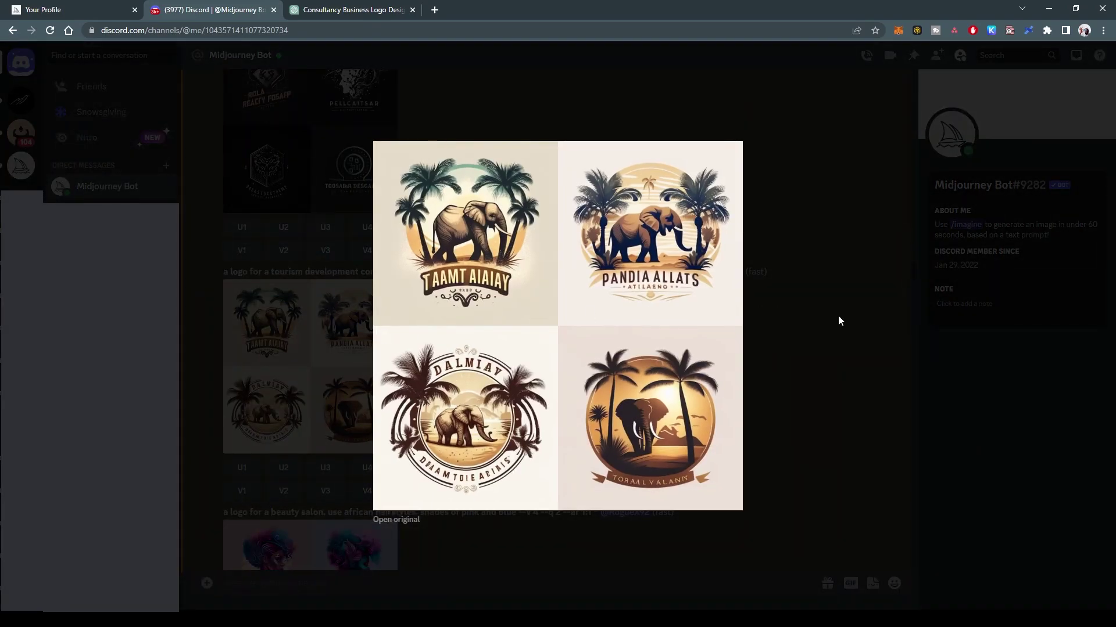
# Close the enlarged tourism logo preview and select the tourism logo prompt text.
pyautogui.click(838, 316)
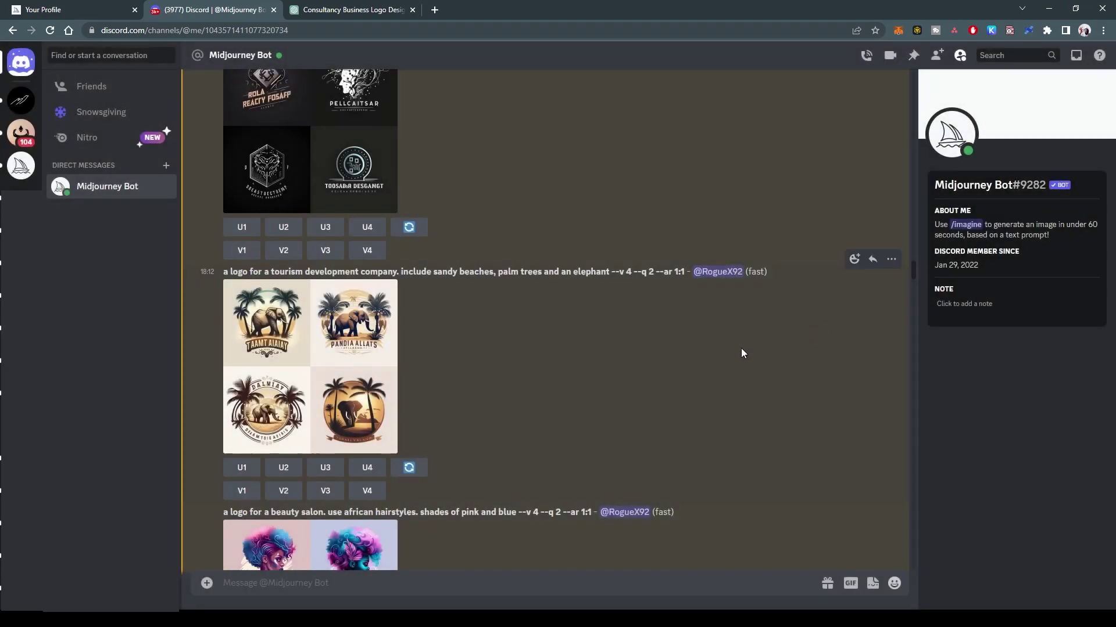
pyautogui.scroll(-3, 377, 394)
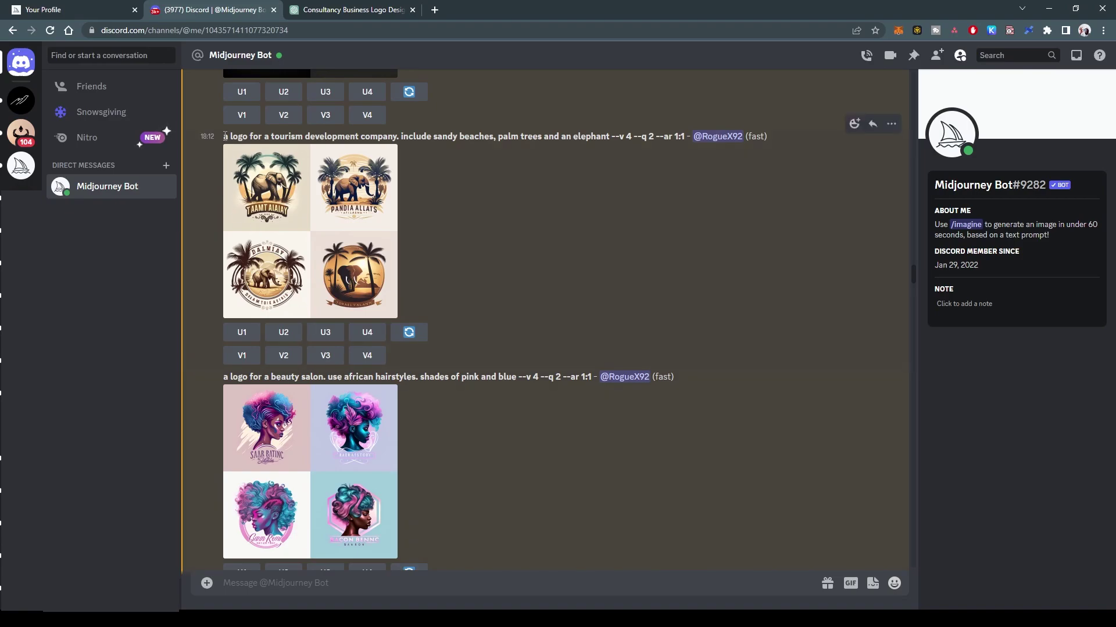
pyautogui.moveTo(225, 135); pyautogui.dragTo(684, 137)
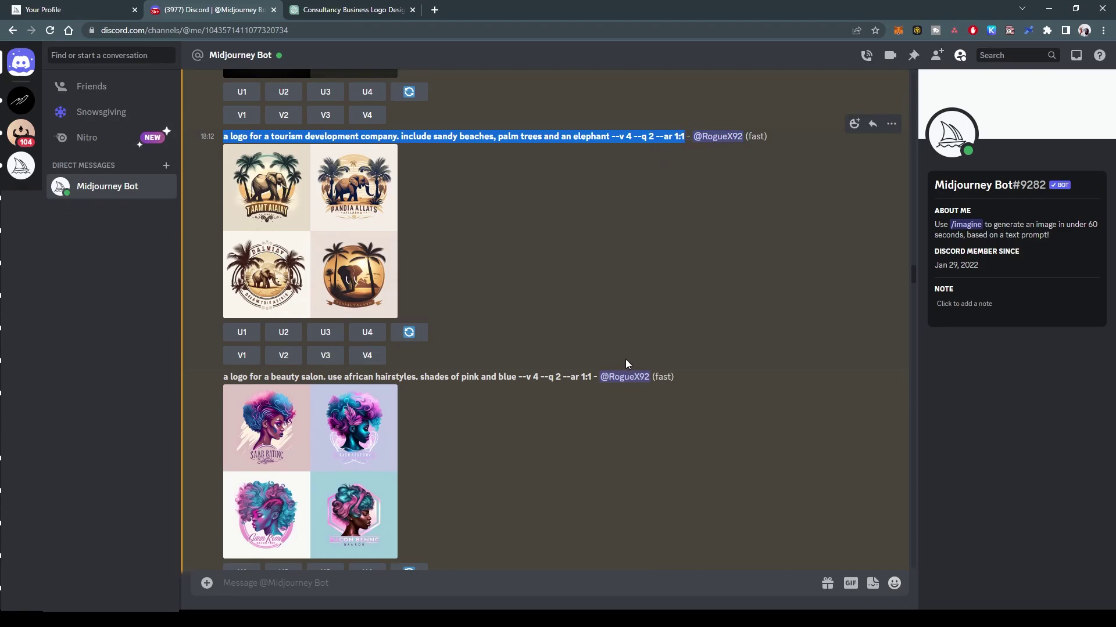
pyautogui.scroll(-1, 620, 376)
pyautogui.scroll(1, 619, 378)
# Review the beauty-salon logo grid, then the consultancy logo grid, enlarged in turn.
pyautogui.click(309, 431)
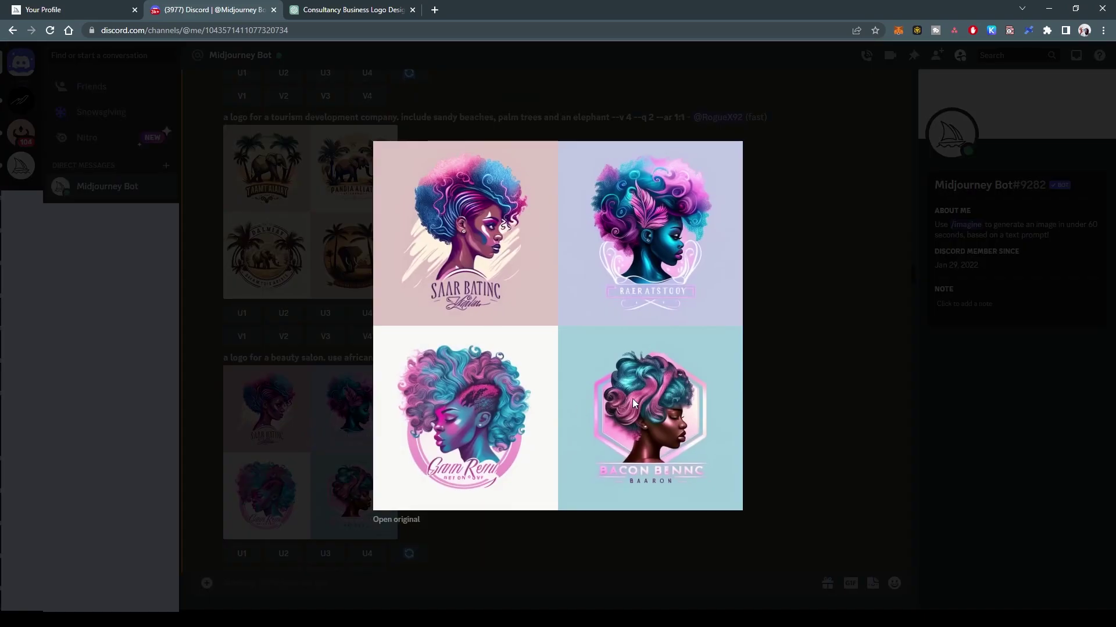
pyautogui.click(786, 399)
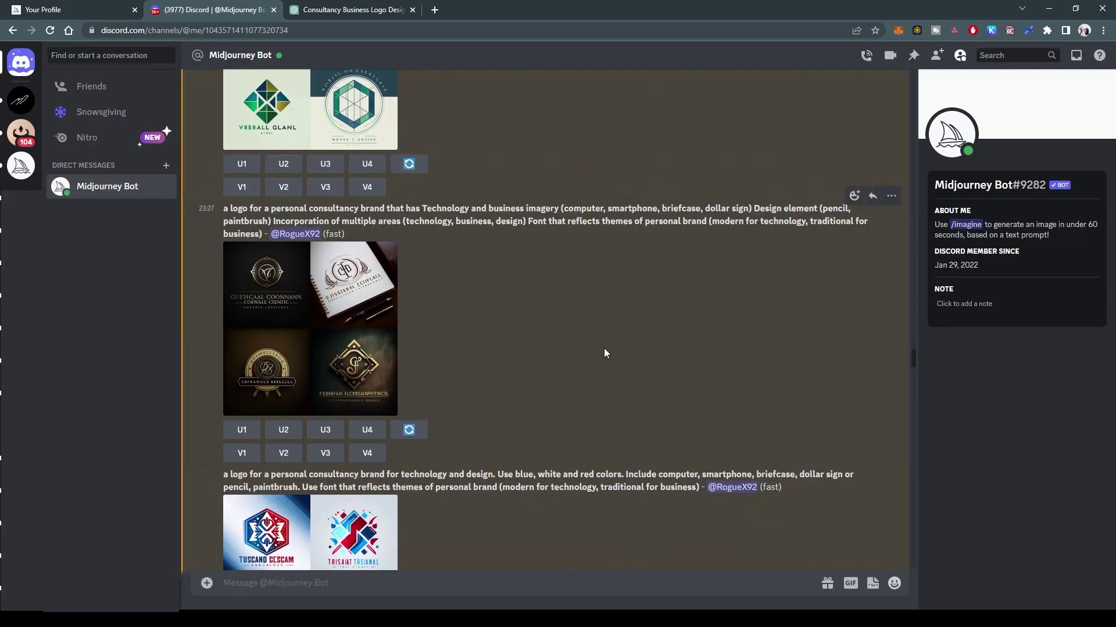
pyautogui.scroll(1, 453, 349)
pyautogui.click(301, 349)
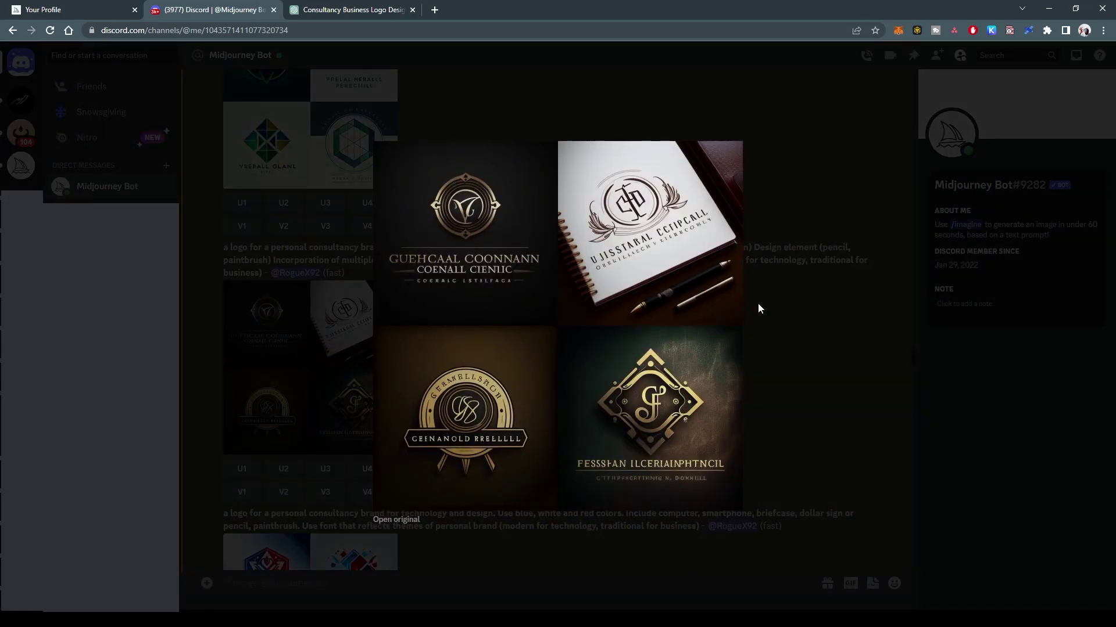
pyautogui.click(820, 310)
# Scroll up the DM history and enlarge the software-development company logo grid.
pyautogui.scroll(10, 302, 264)
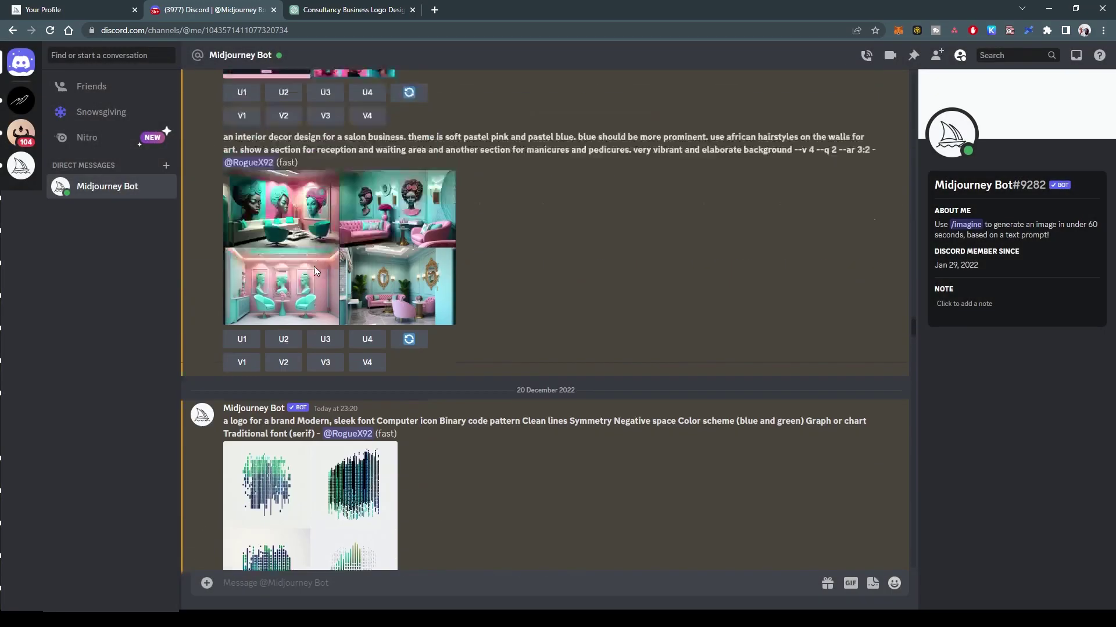
pyautogui.scroll(15, 314, 266)
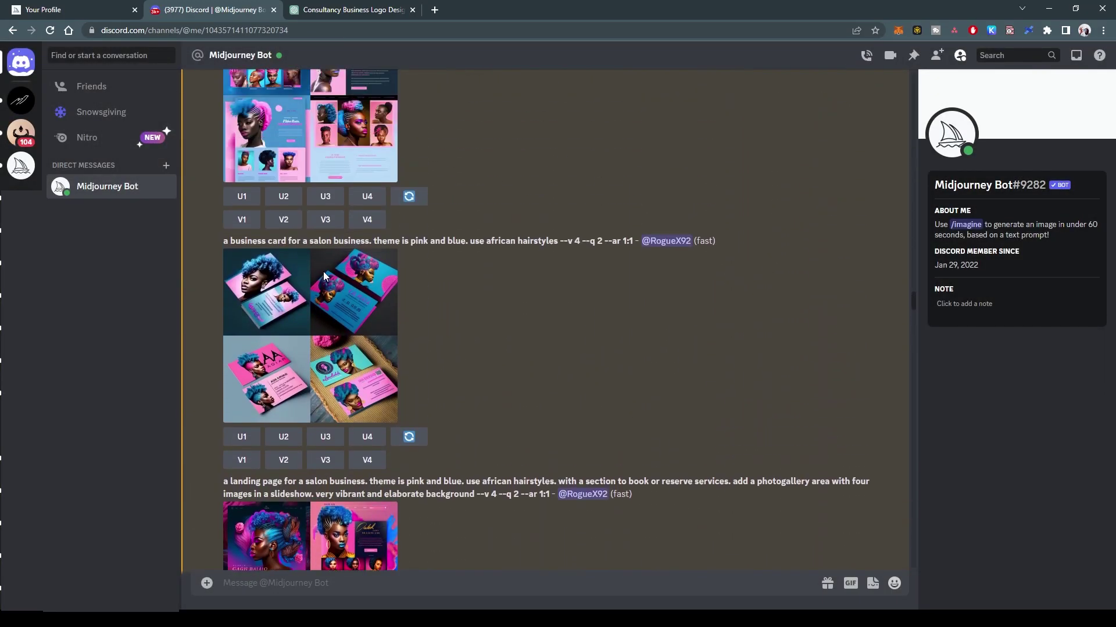
pyautogui.scroll(15, 323, 271)
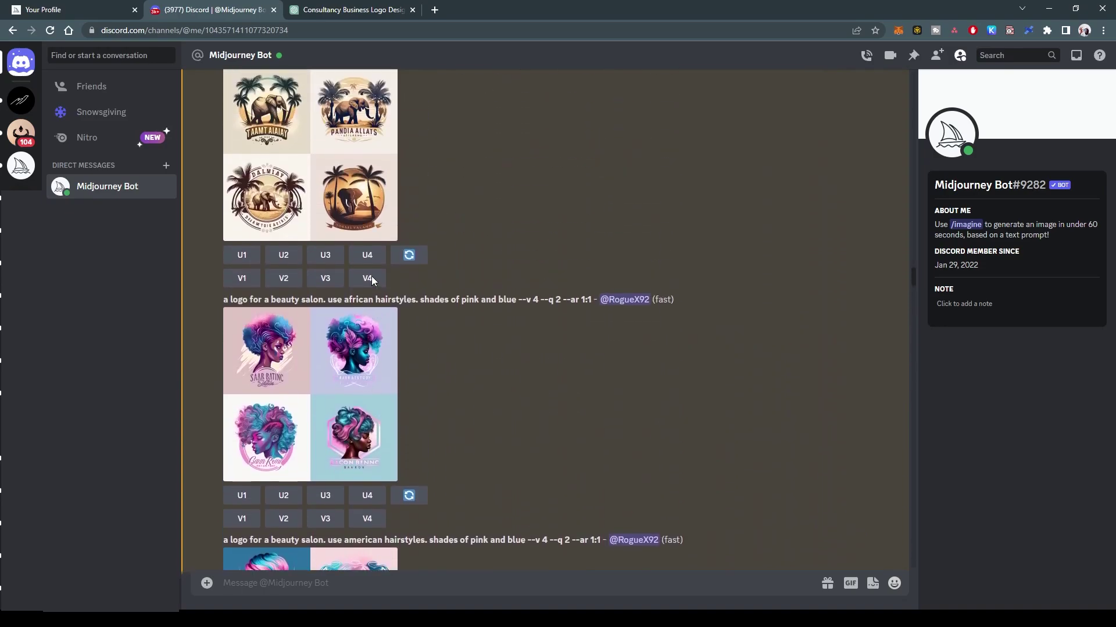
pyautogui.scroll(6, 375, 279)
pyautogui.scroll(-2, 390, 286)
pyautogui.scroll(2, 390, 286)
pyautogui.click(391, 295)
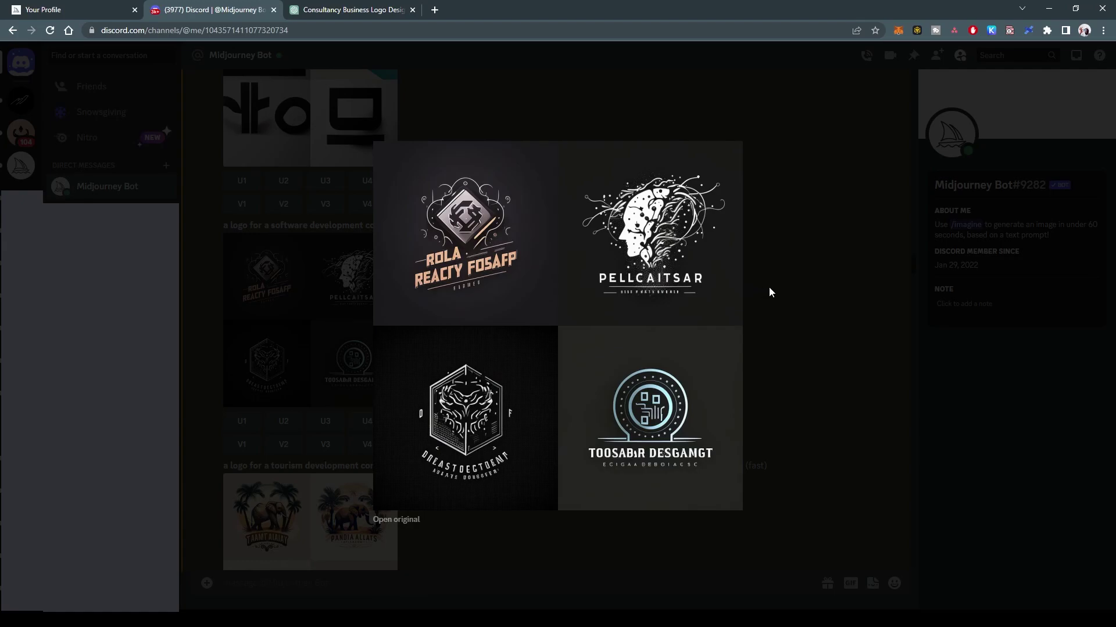
# Close the software-company logos, enlarge the tourism logo grid, and select then clear its prompt text.
pyautogui.click(769, 291)
pyautogui.scroll(-3, 538, 398)
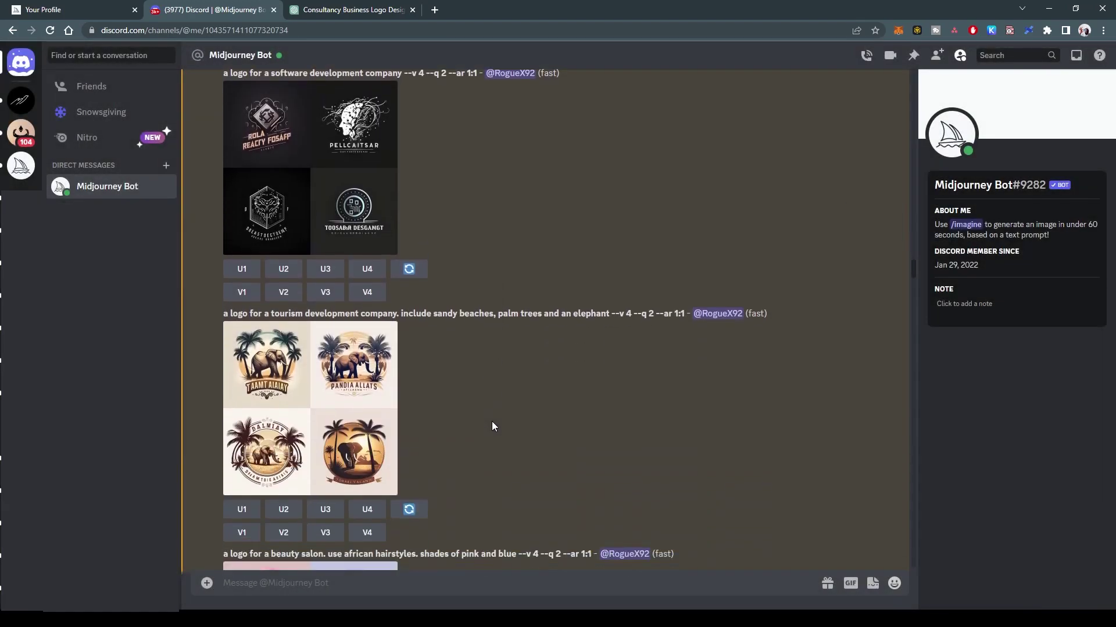
pyautogui.scroll(4, 492, 421)
pyautogui.scroll(-4, 330, 420)
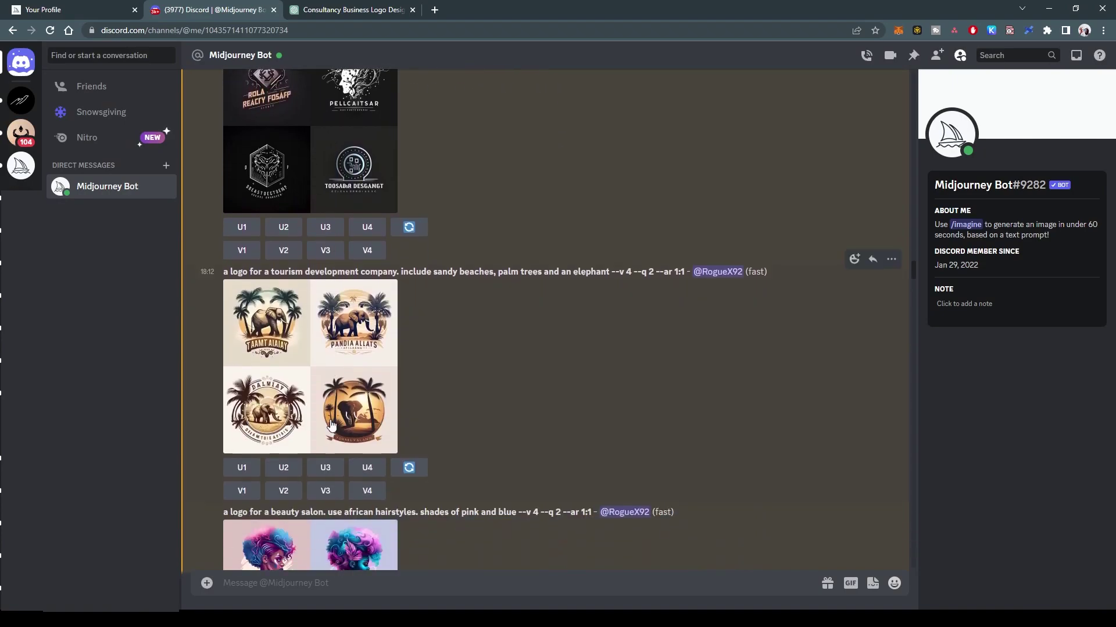
pyautogui.click(303, 349)
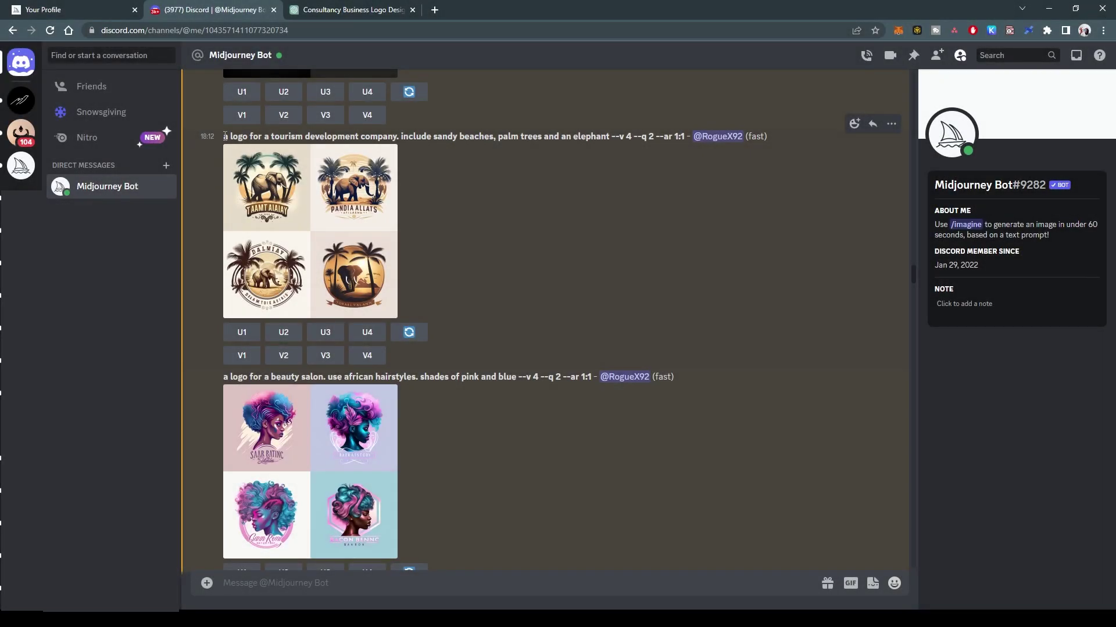
pyautogui.moveTo(224, 136); pyautogui.dragTo(684, 136)
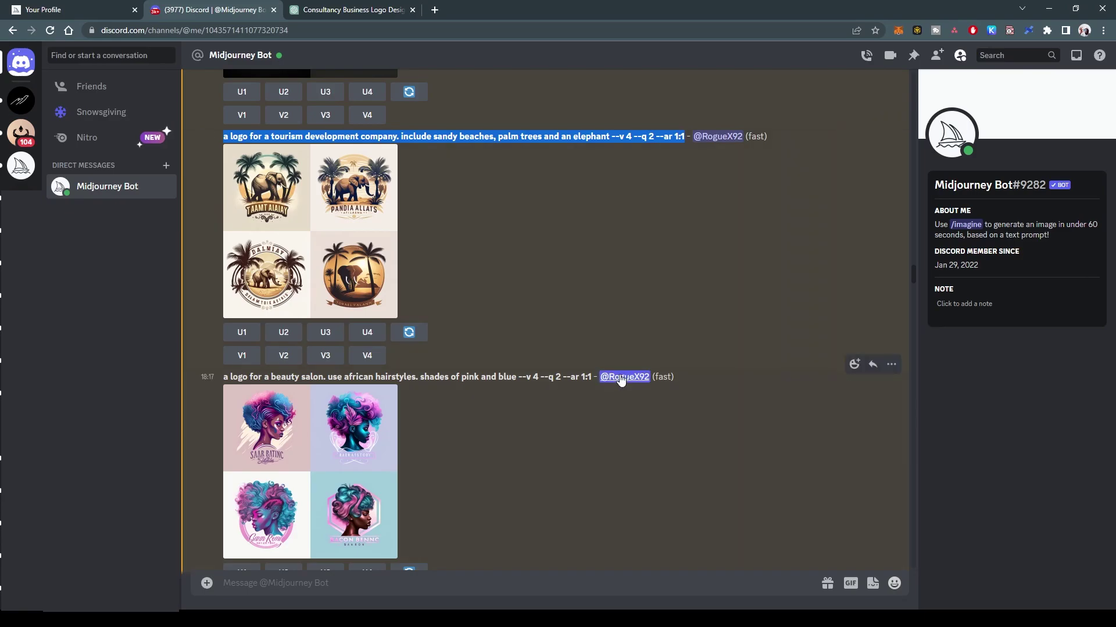
pyautogui.scroll(-2, 620, 374)
pyautogui.scroll(1, 577, 281)
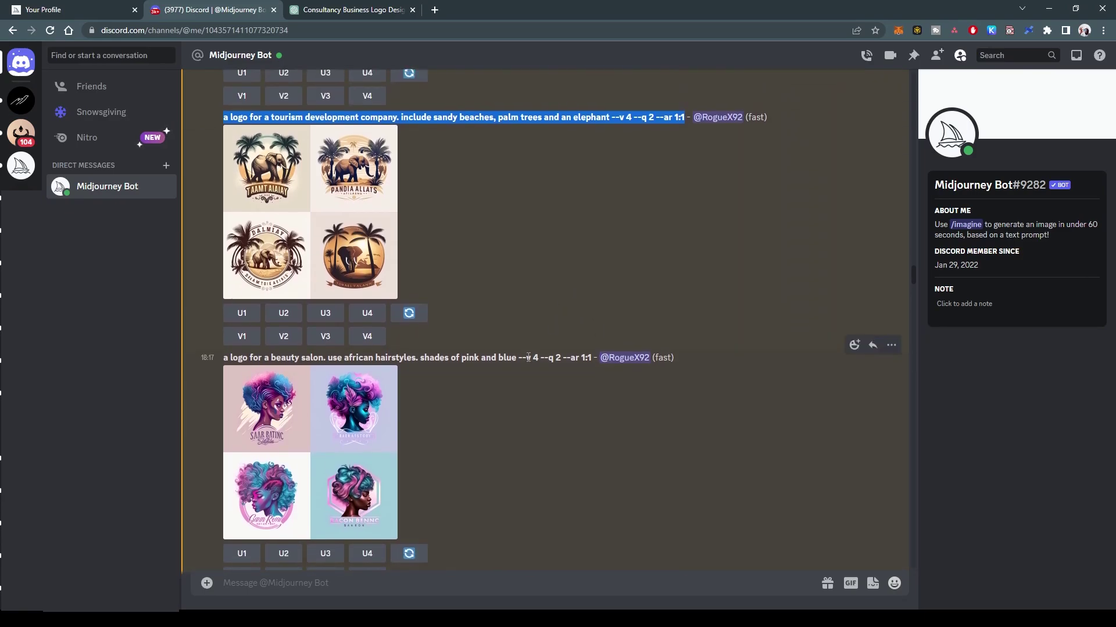
pyautogui.click(494, 419)
# Check the beauty-salon grid, highlight 'use african hairstyles', and enlarge the American-hairstyle salon grid.
pyautogui.click(309, 428)
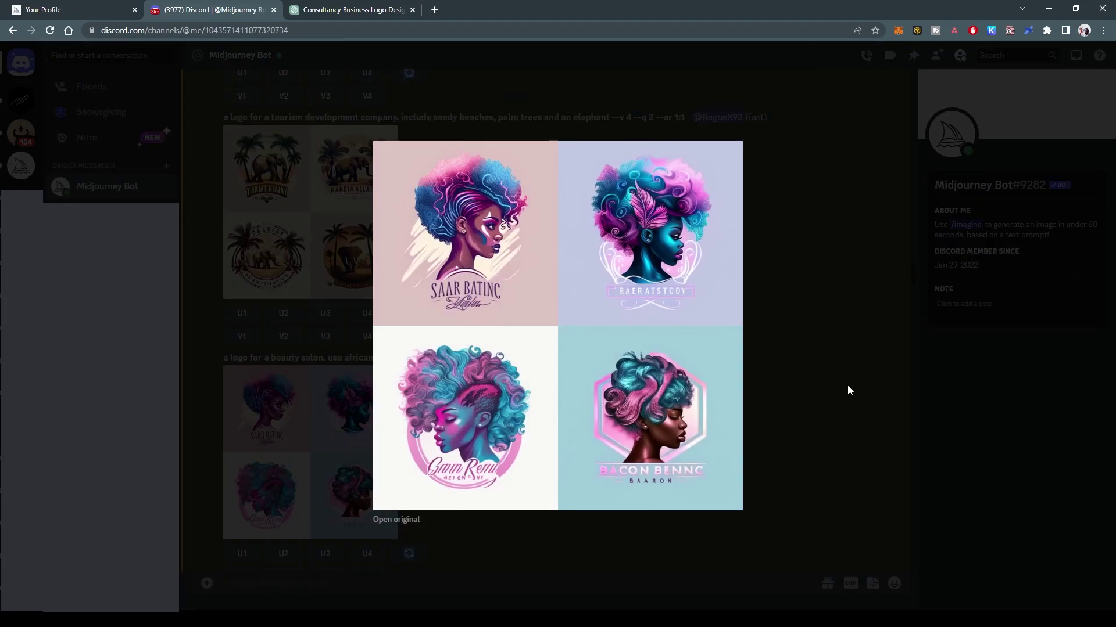
pyautogui.click(786, 397)
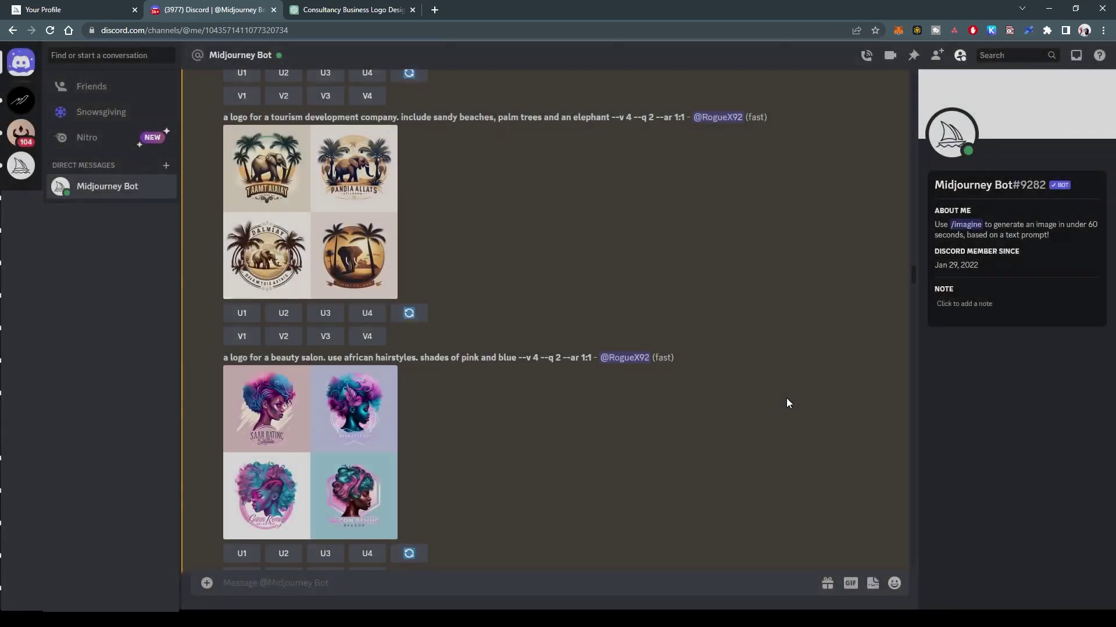
pyautogui.moveTo(328, 357); pyautogui.dragTo(416, 357)
pyautogui.scroll(-6, 510, 407)
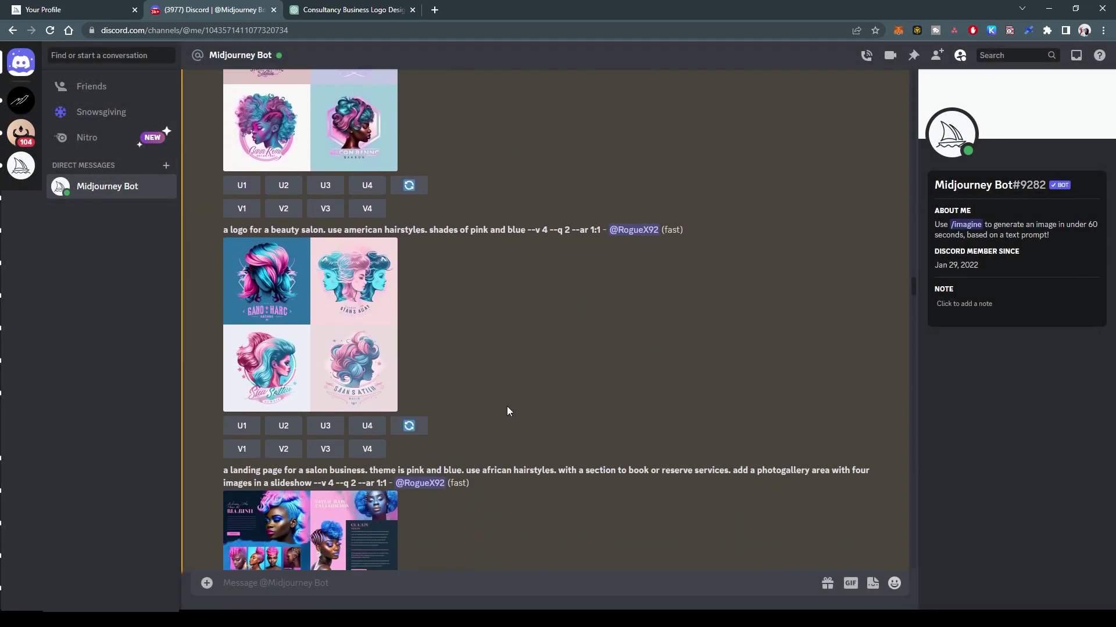
pyautogui.click(301, 318)
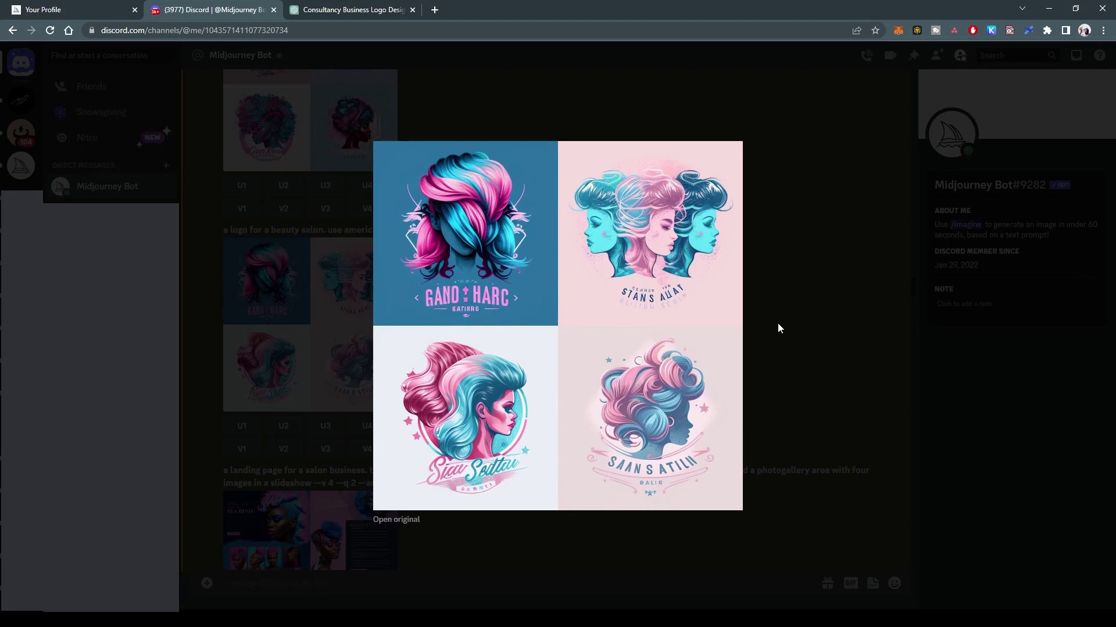
# Select the beauty-salon logo prompt text and re-check the American-hairstyle salon logo grid.
pyautogui.click(778, 323)
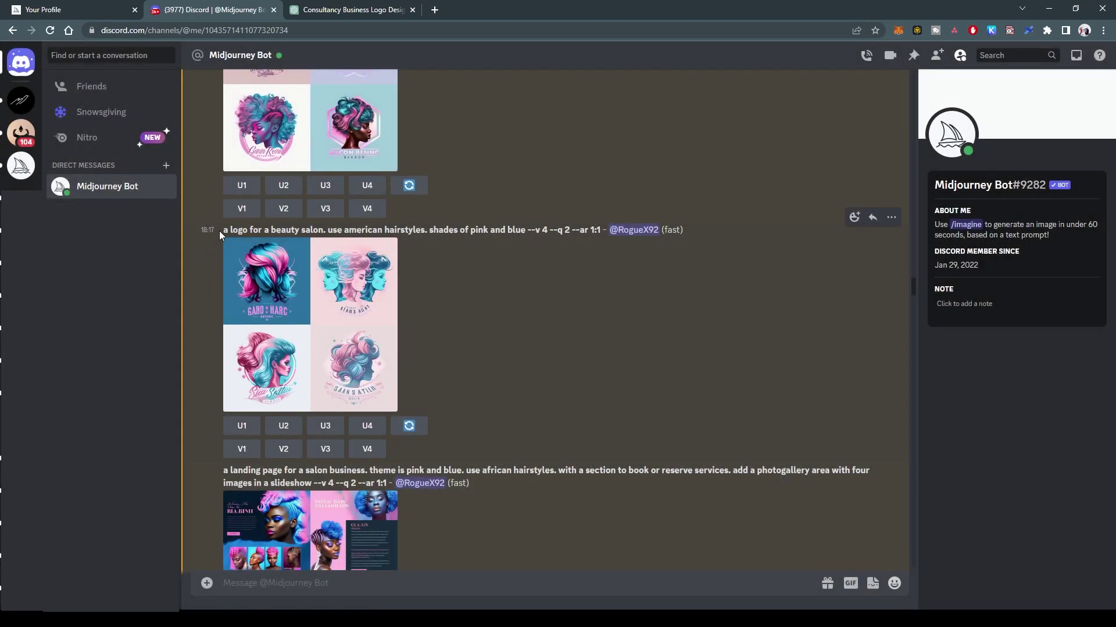
pyautogui.moveTo(220, 230); pyautogui.dragTo(531, 227)
pyautogui.scroll(-2, 487, 298)
pyautogui.click(296, 277)
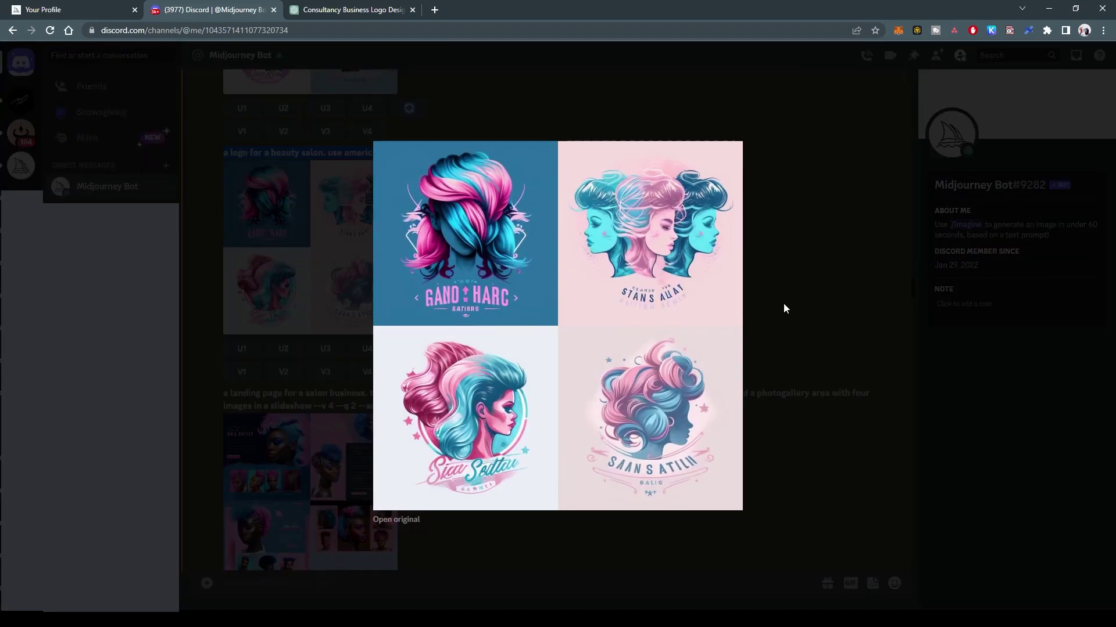
pyautogui.click(783, 309)
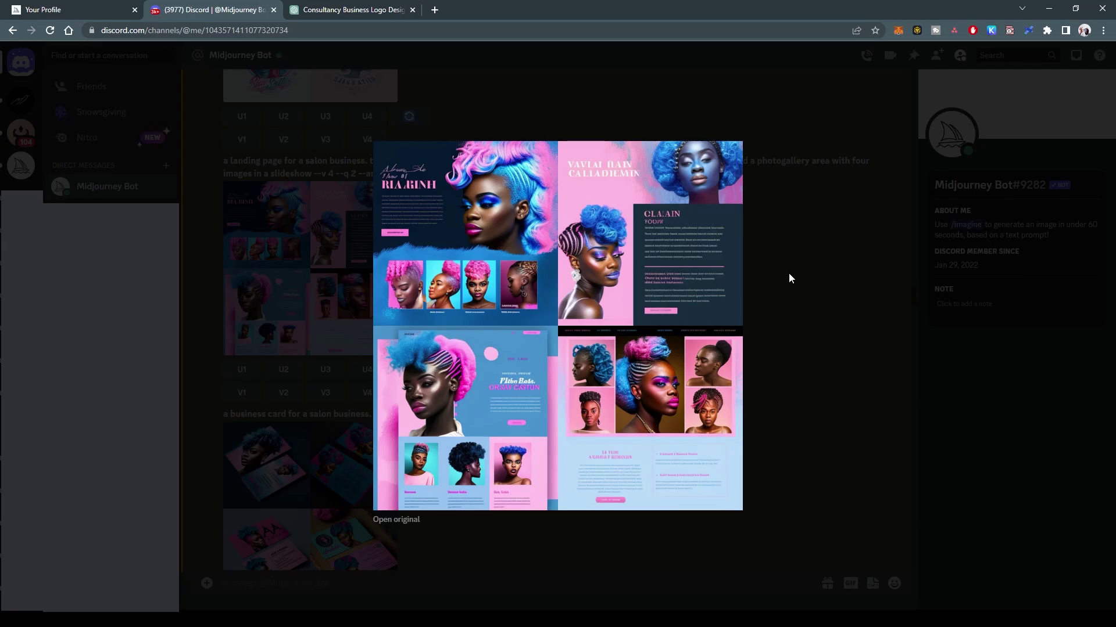
# Close the landing-page viewer and request U1, U2 and U3 upscales of the salon mockups.
pyautogui.click(789, 273)
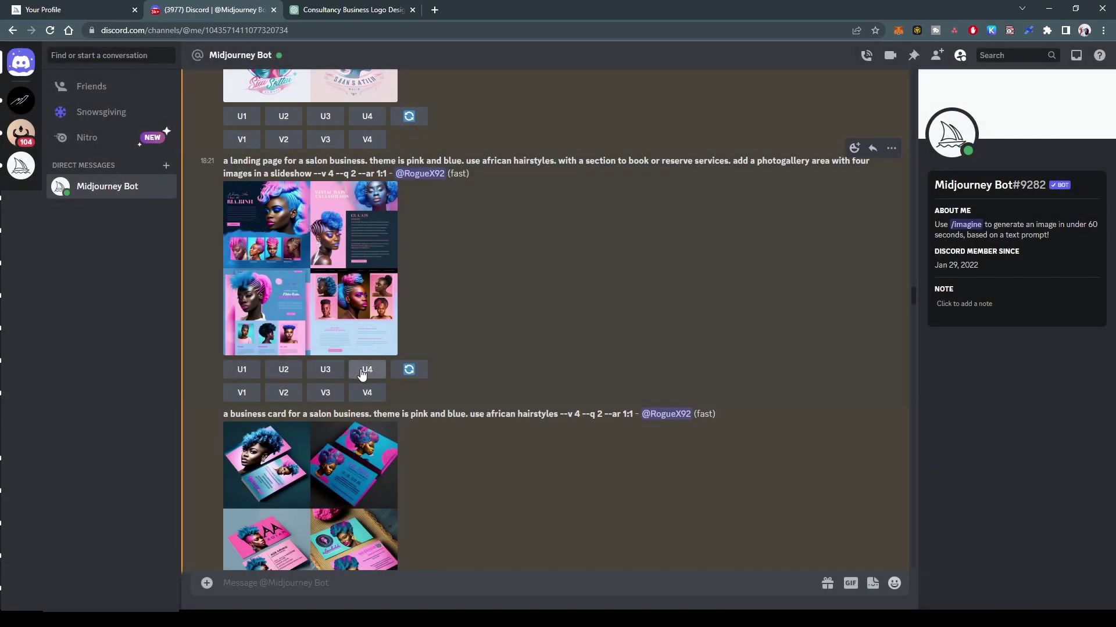
pyautogui.click(242, 371)
pyautogui.click(294, 374)
pyautogui.click(326, 371)
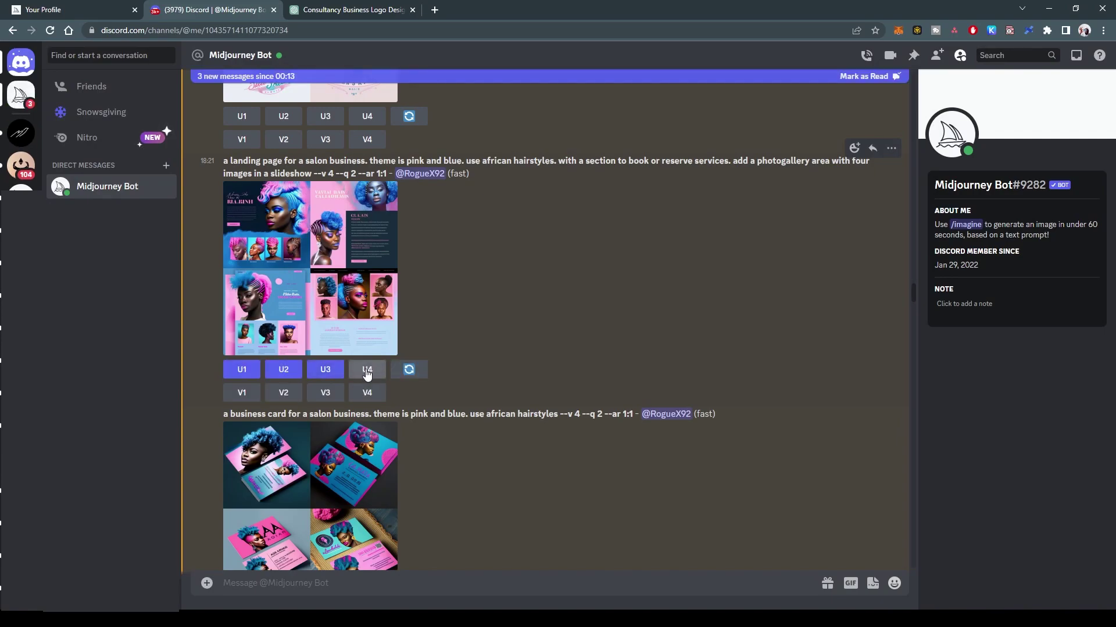
pyautogui.scroll(-3, 475, 367)
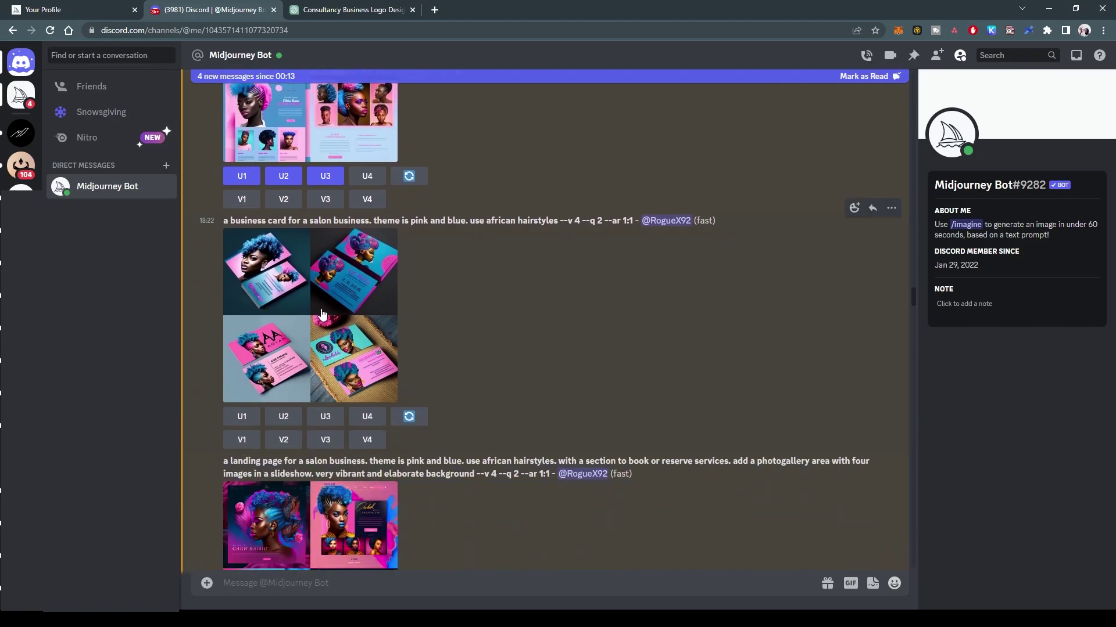
# Enlarge the pink-and-blue African-hairstyle salon business-card grid.
pyautogui.click(321, 314)
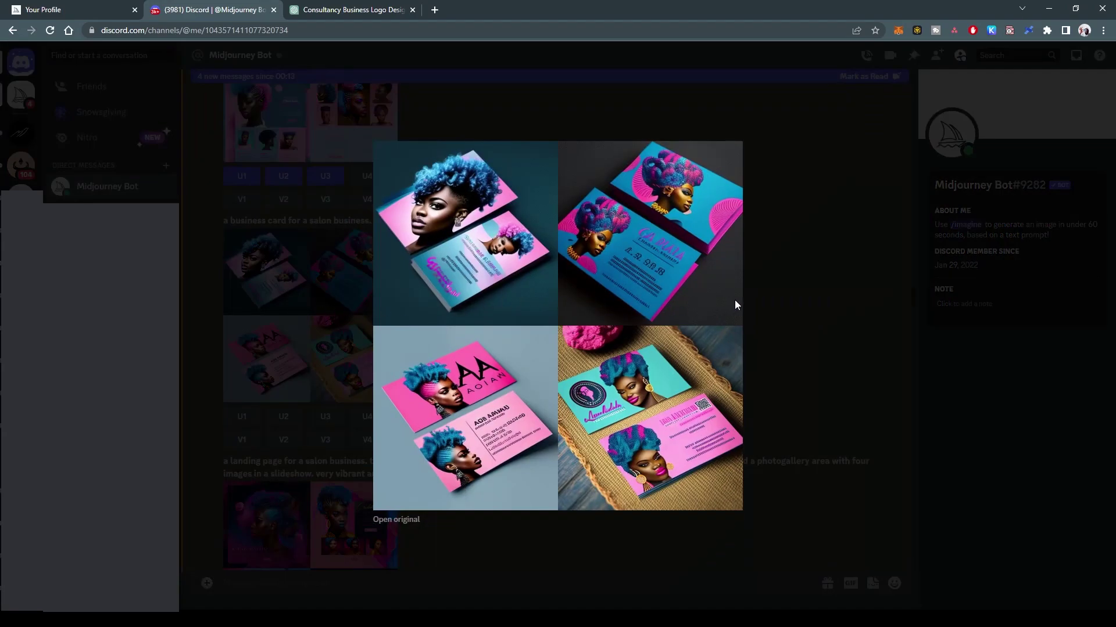